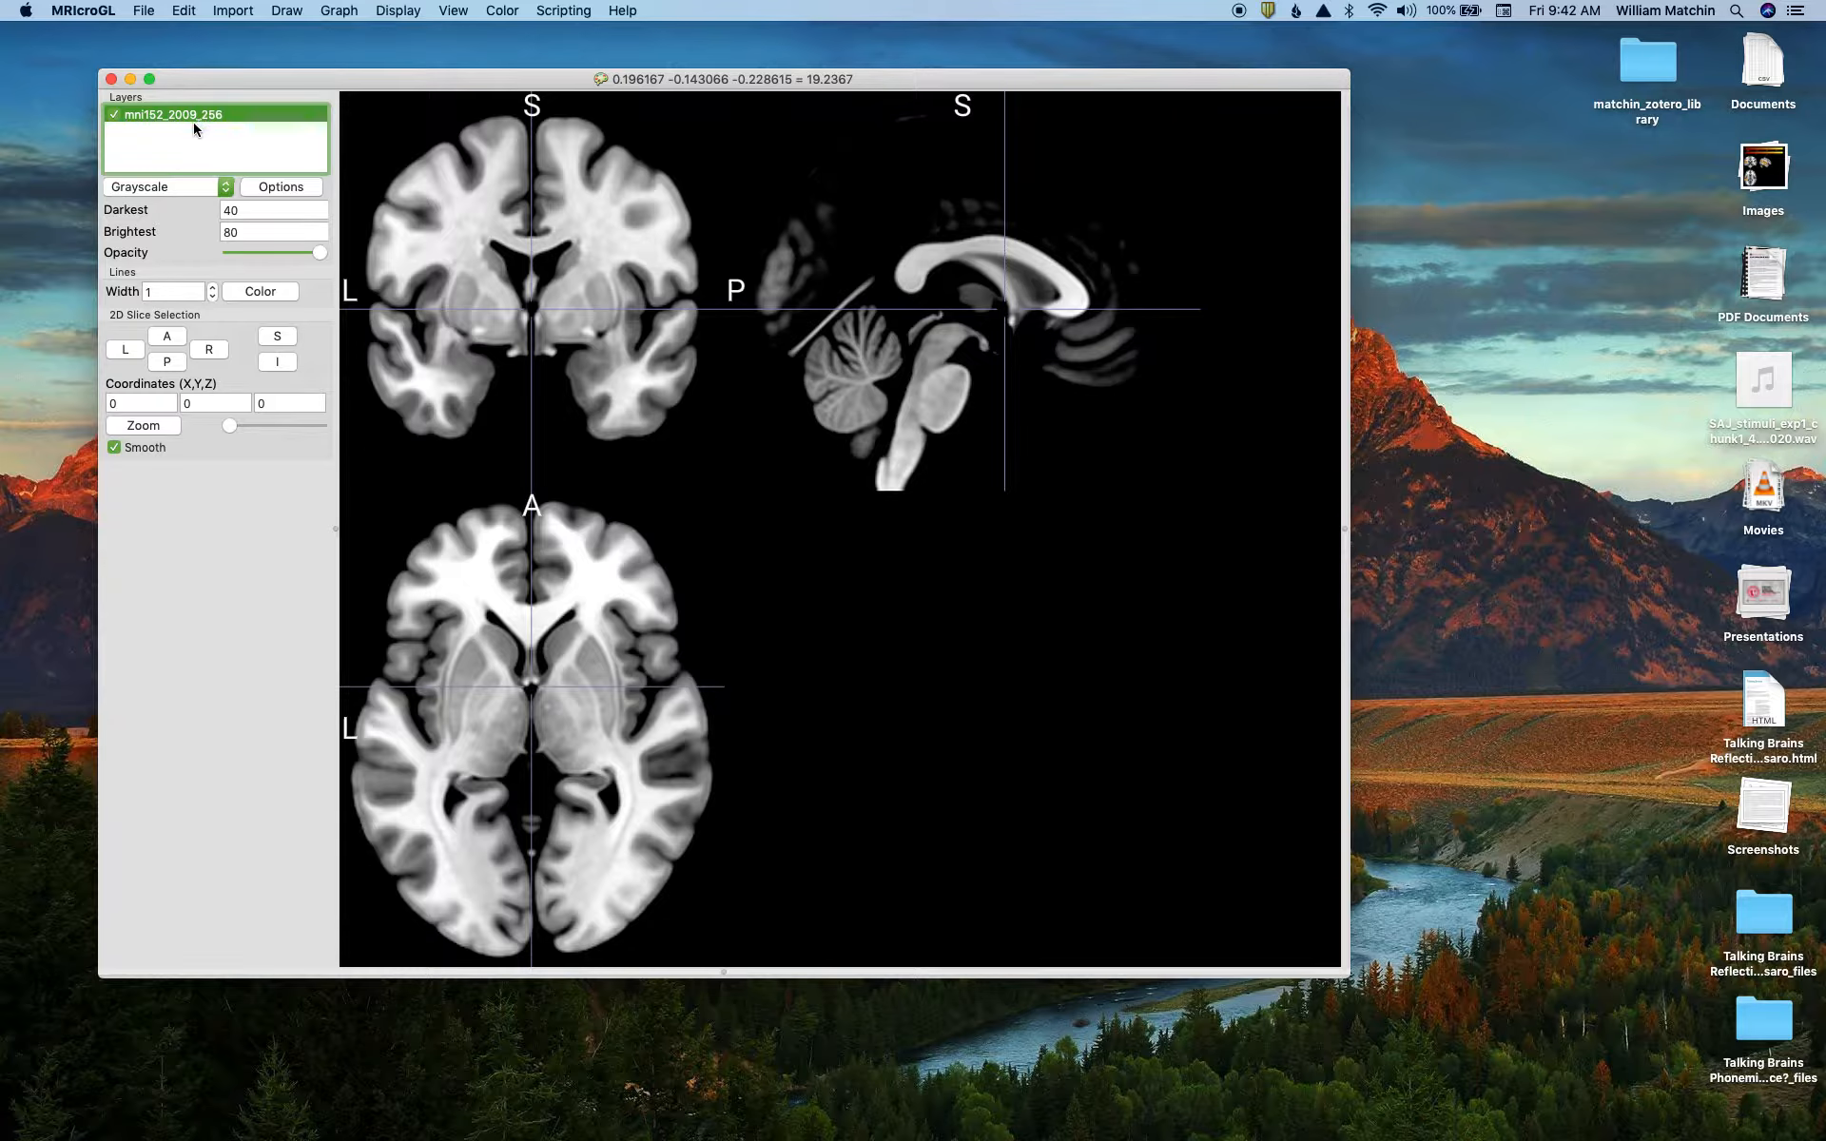
click(147, 12)
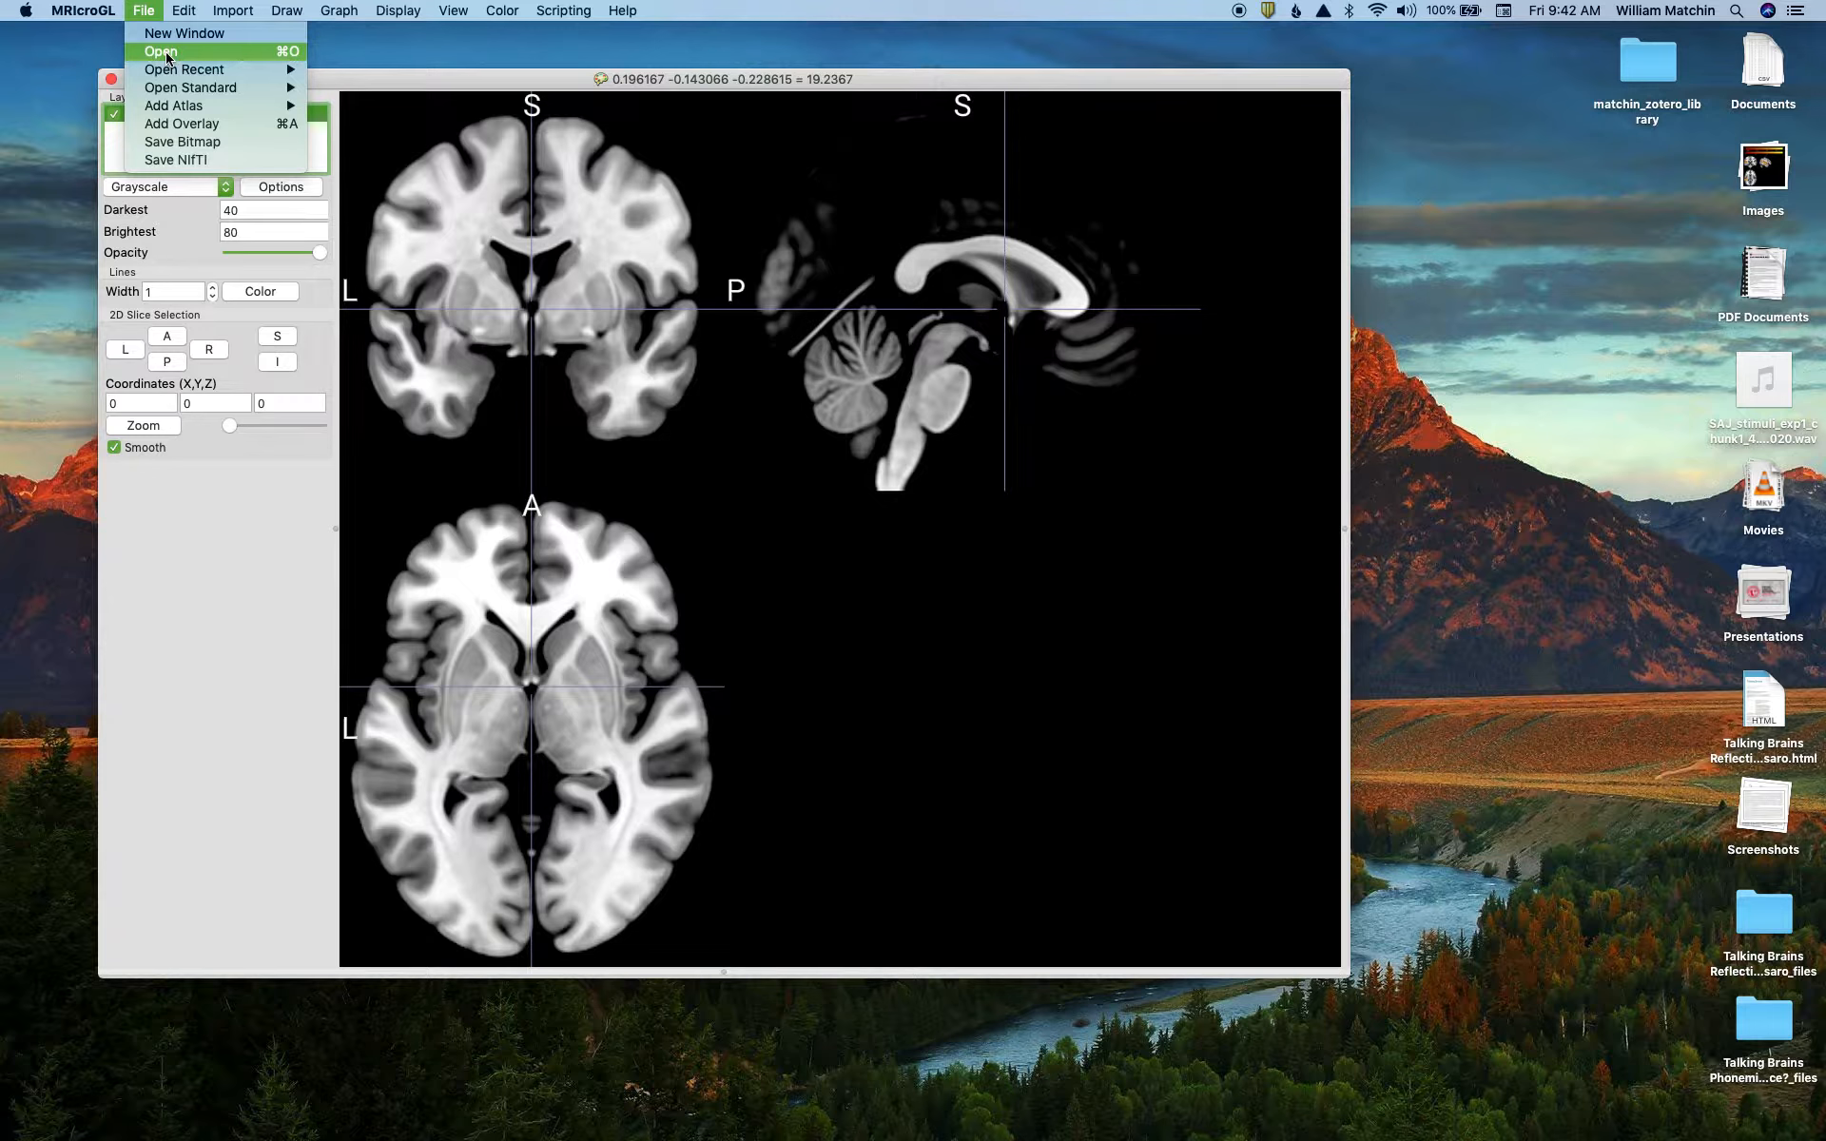
mouse_move(181, 70)
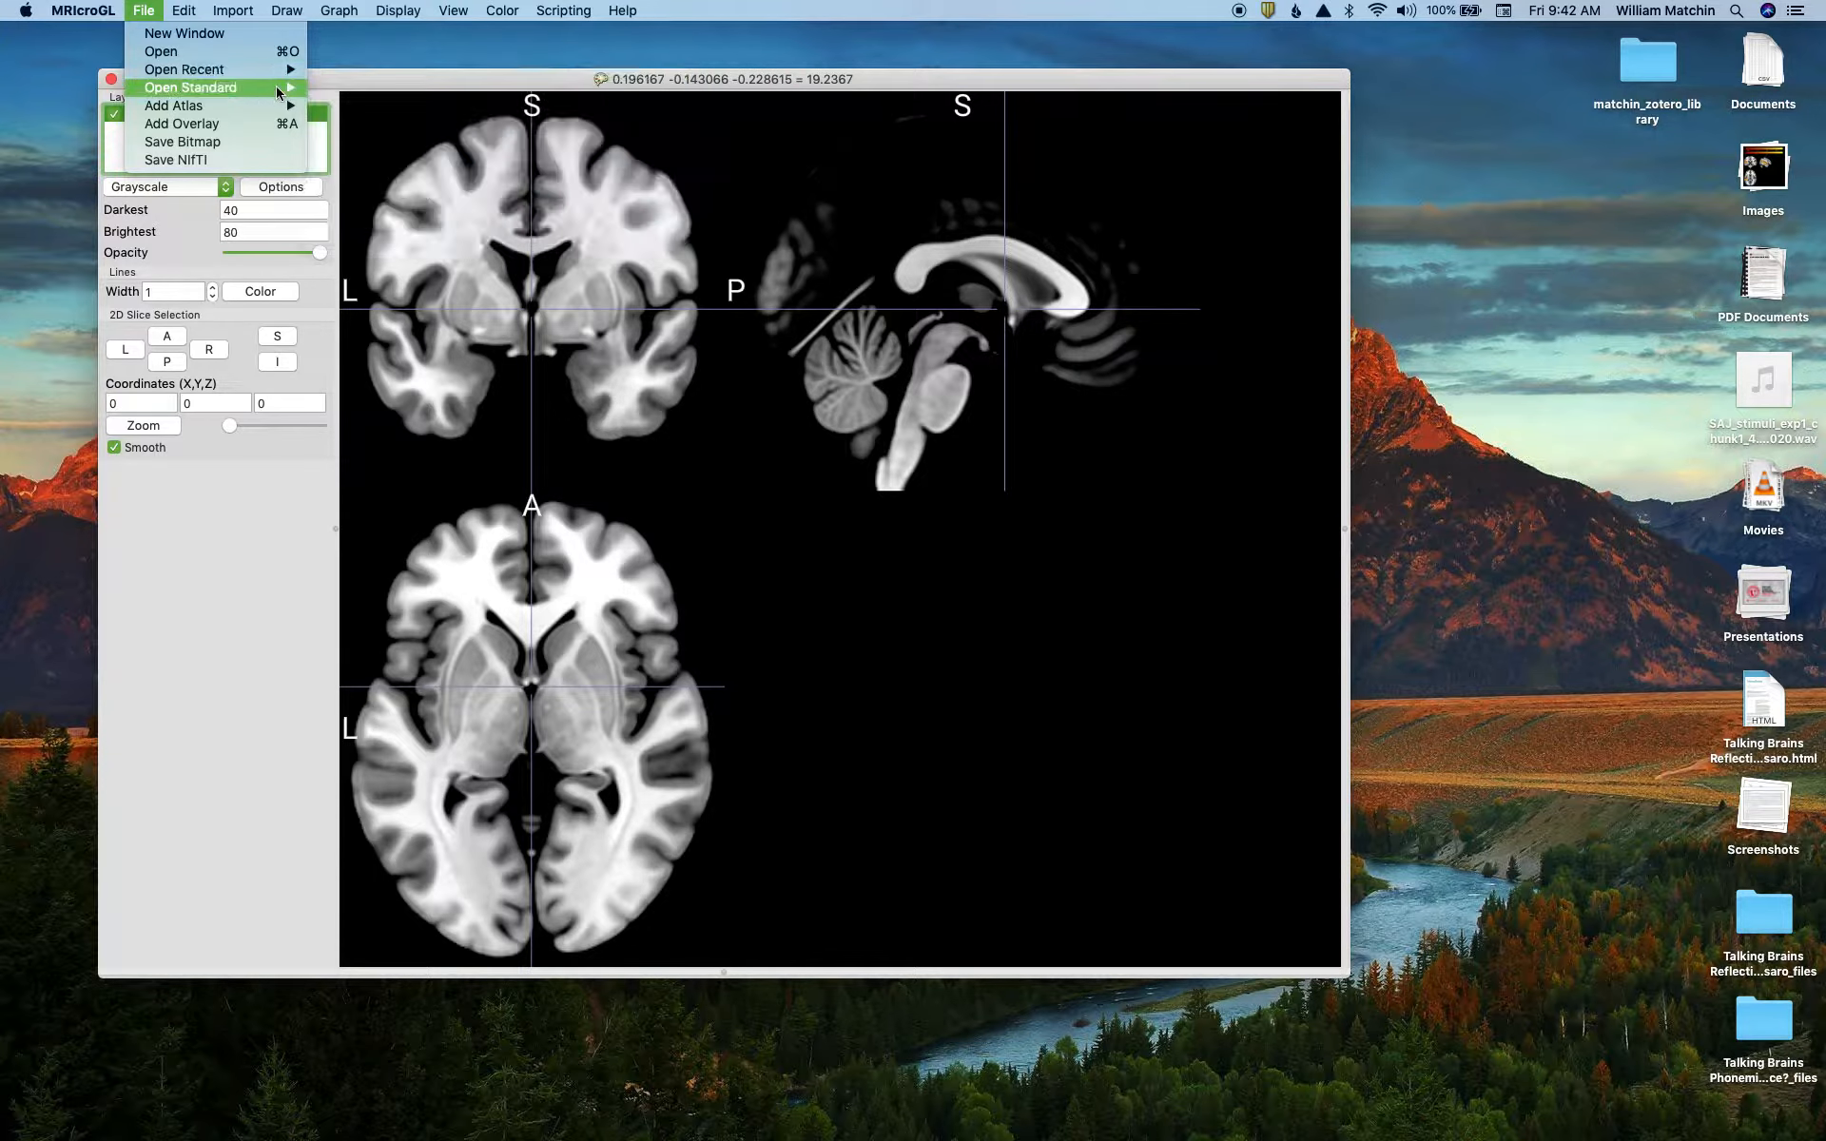
click(139, 8)
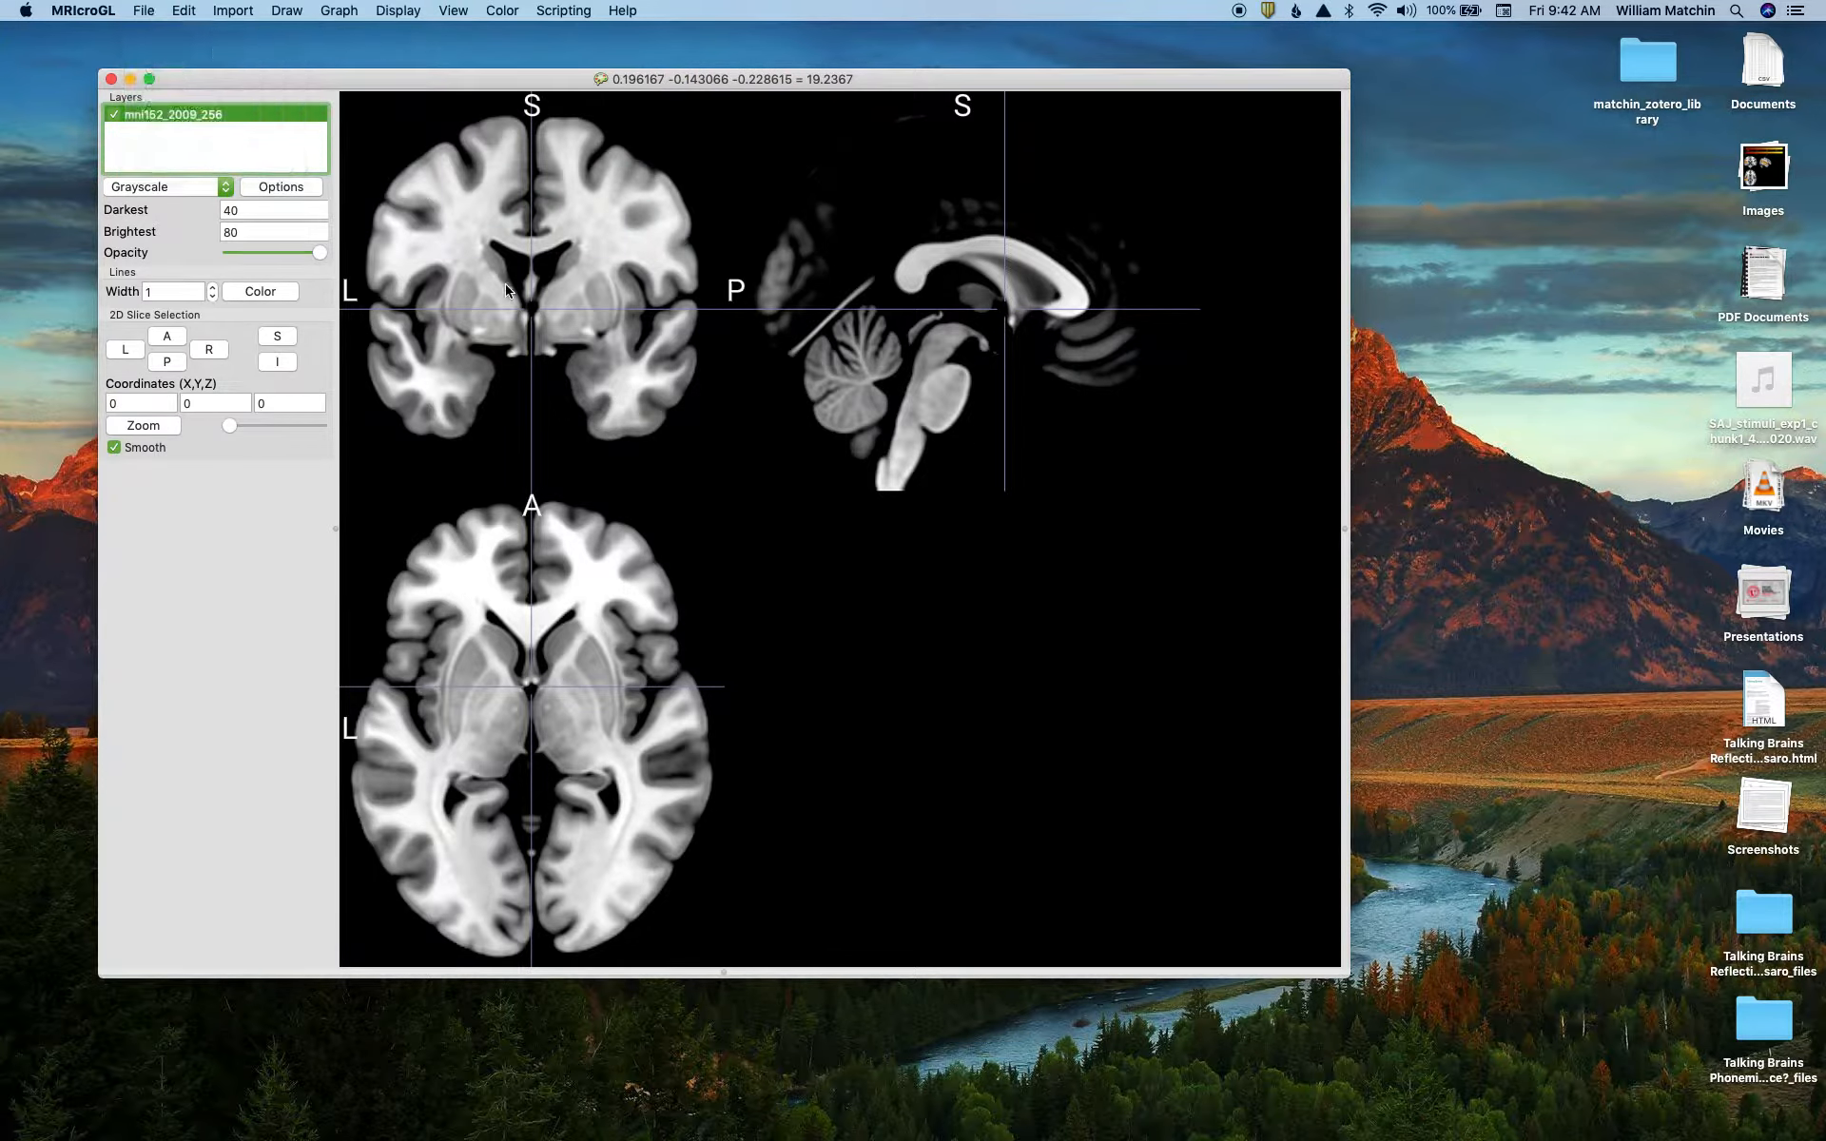
Start adding an overlay, browse to the M.2019.0328 folder and enlarge the file dialog
click(148, 7)
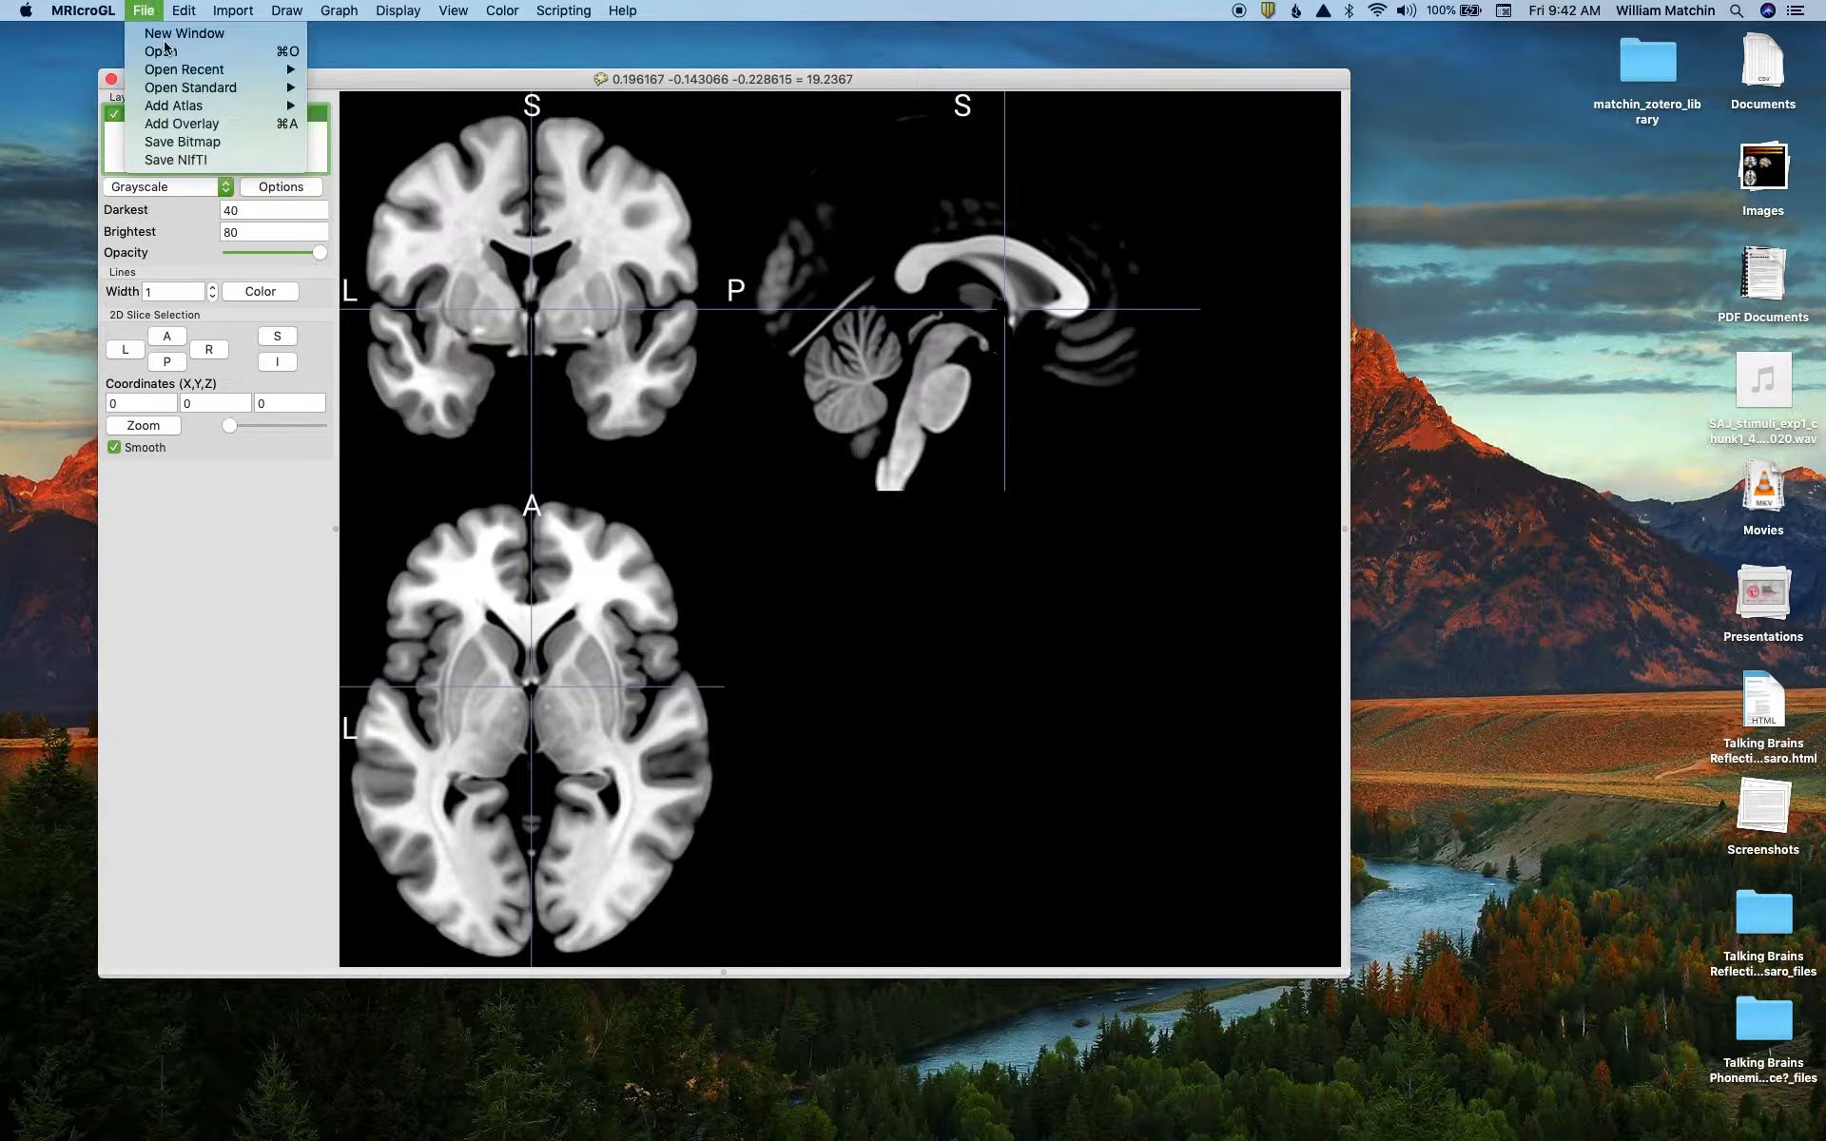
click(145, 9)
click(145, 9)
click(181, 123)
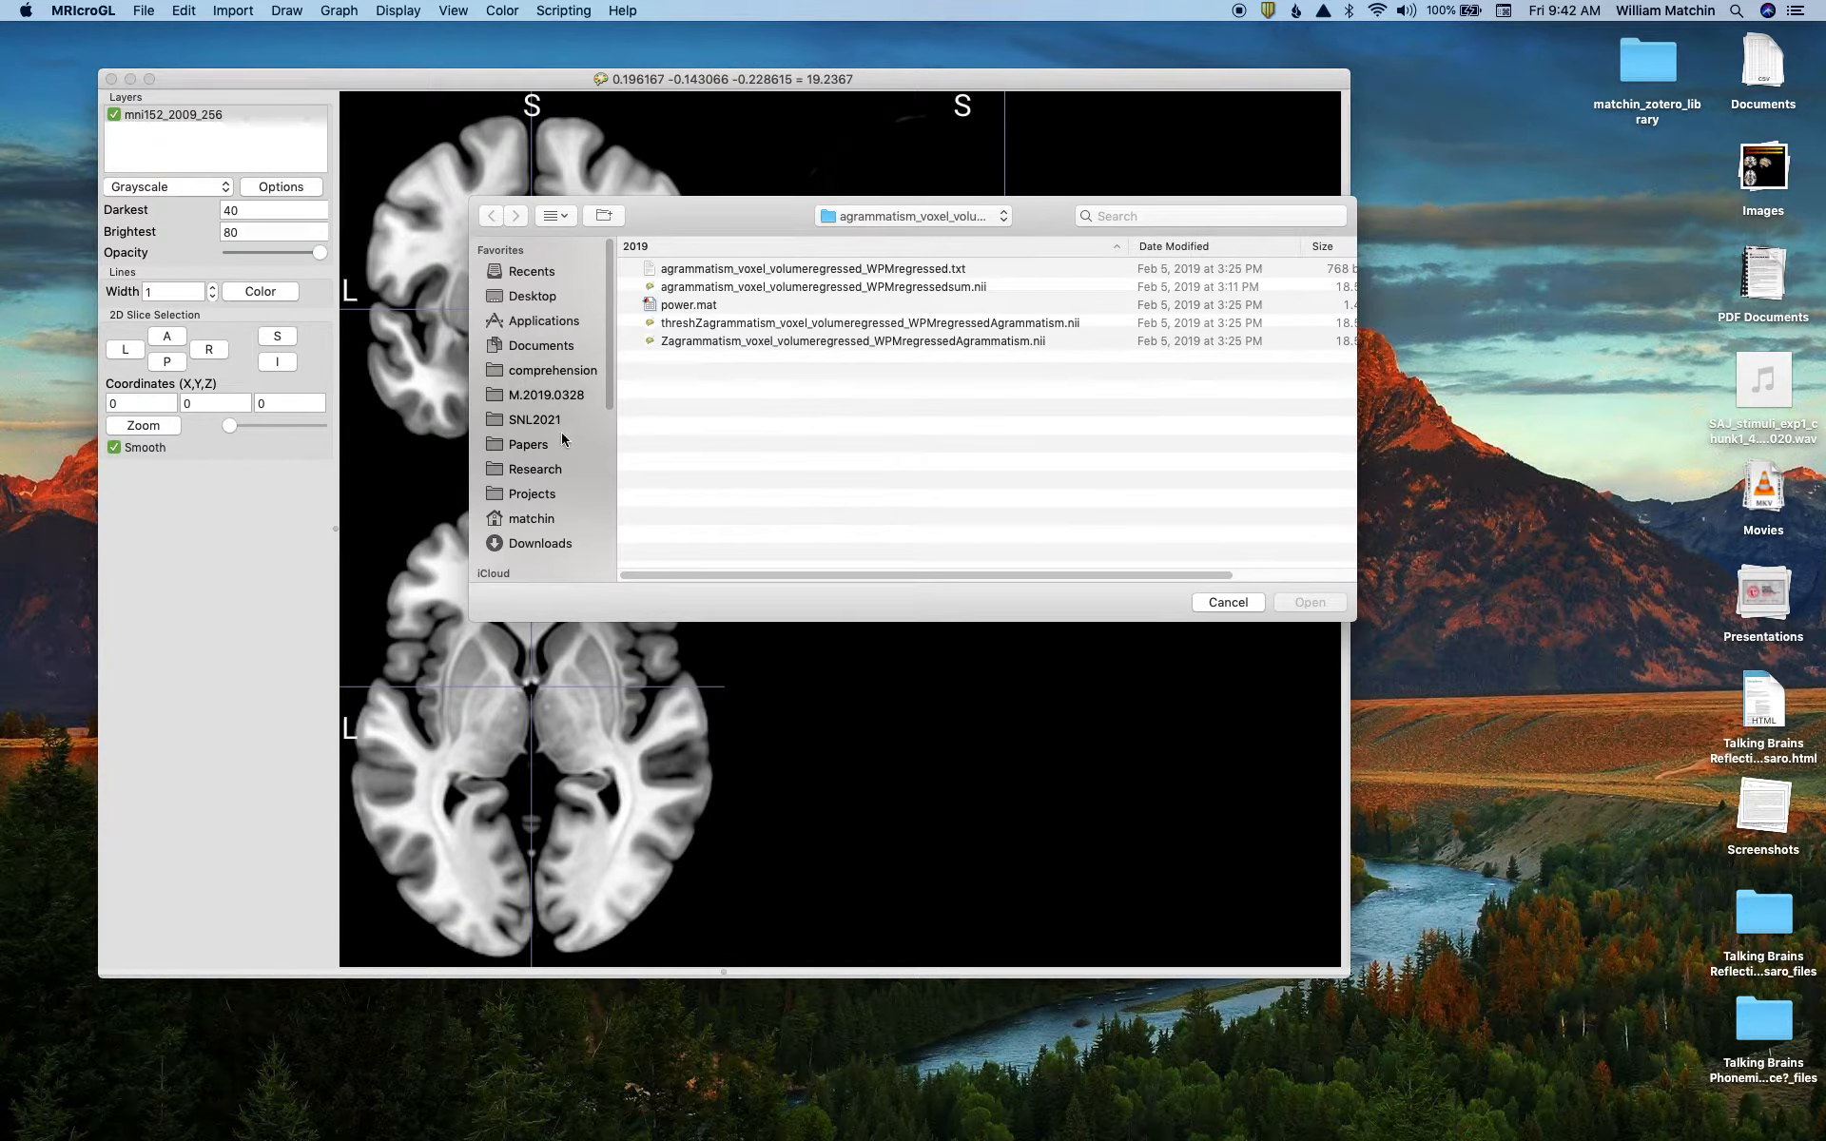
click(538, 397)
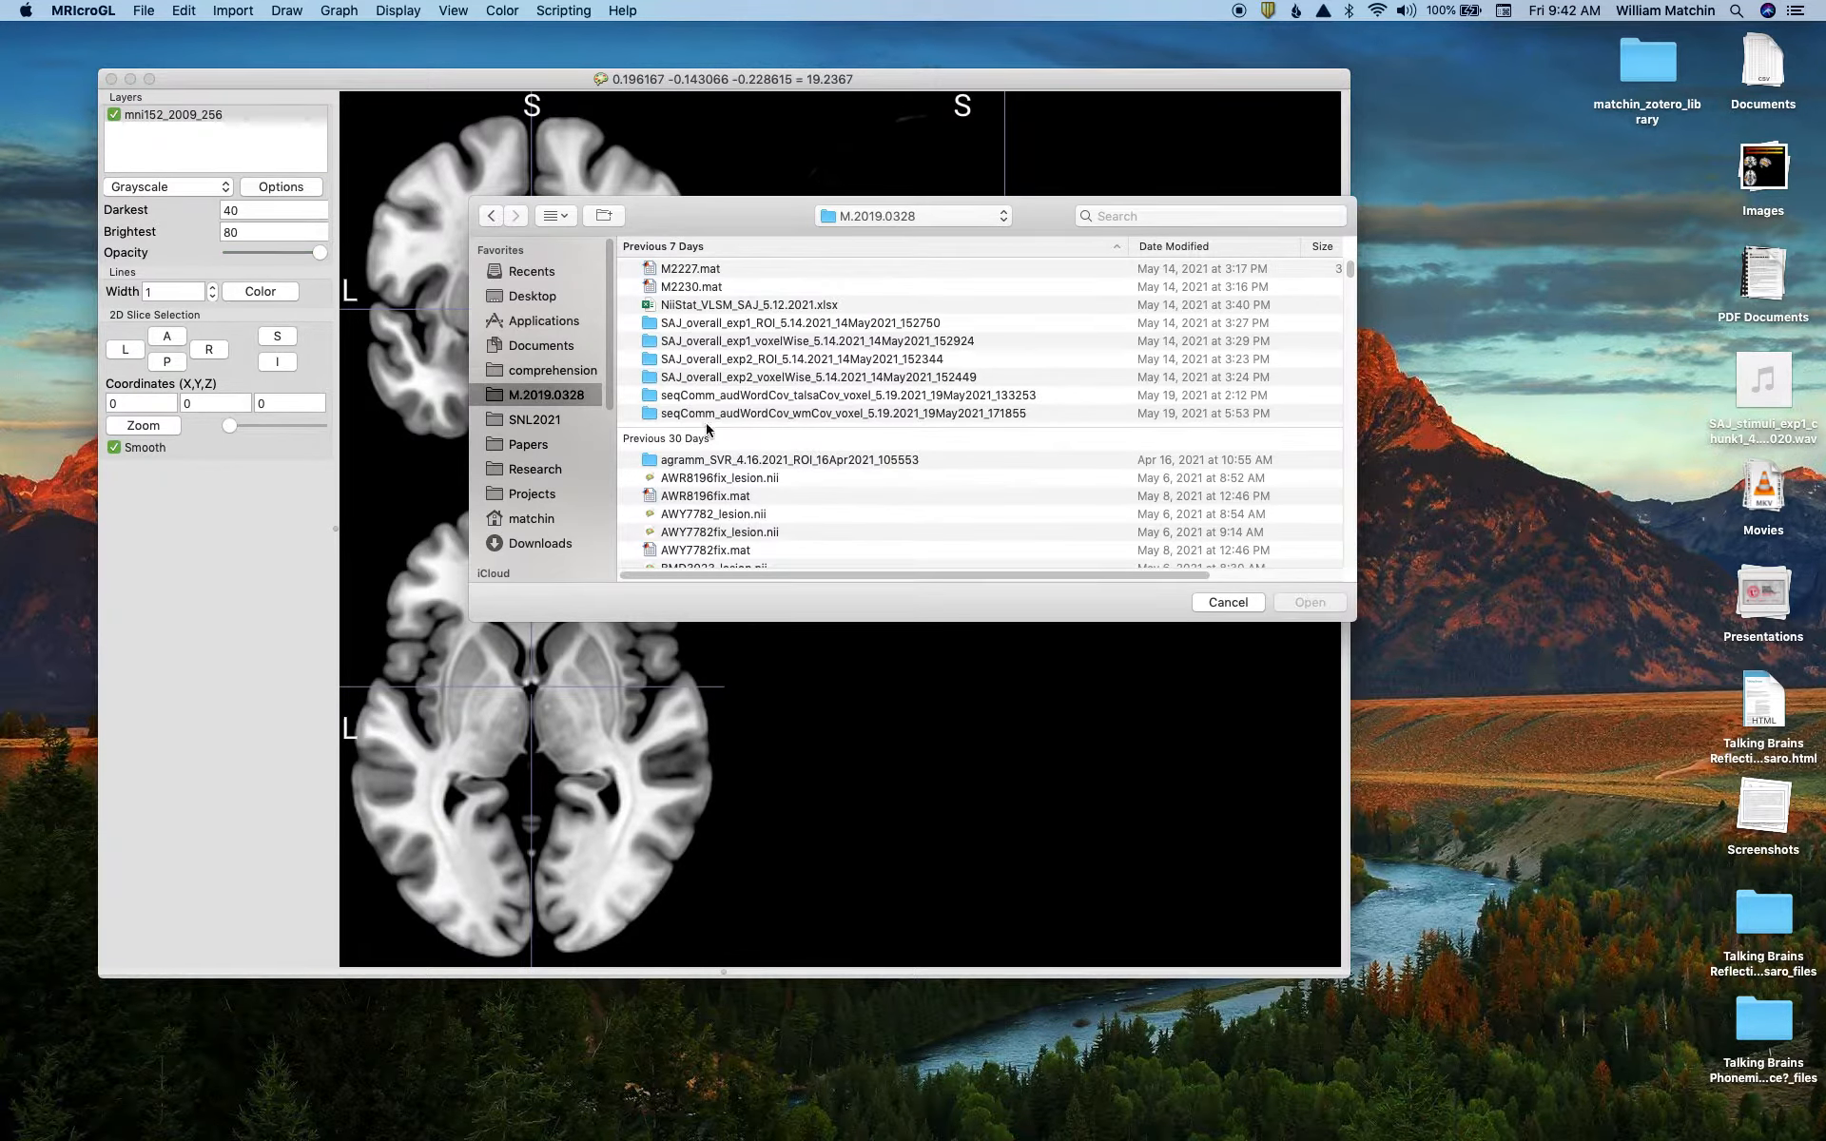
drag(1353, 606, 1361, 799)
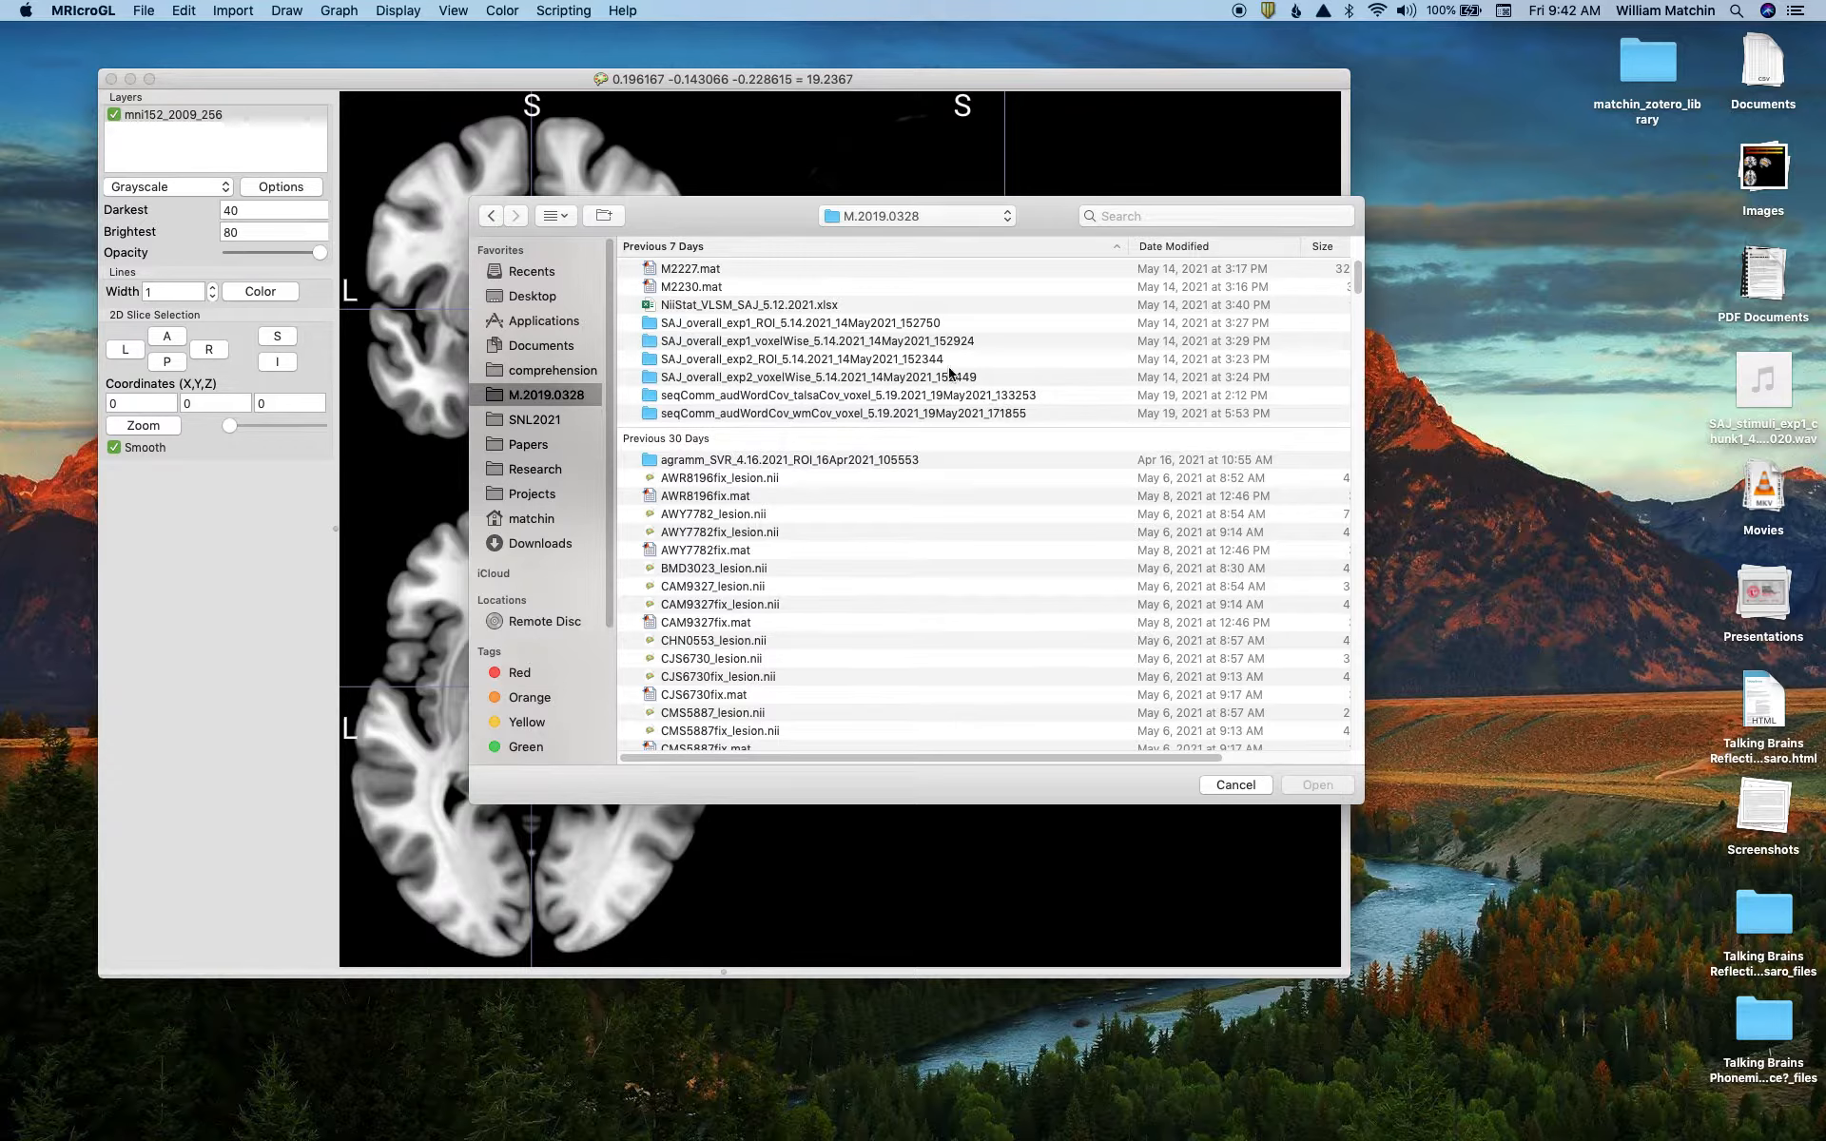
double_click(703, 344)
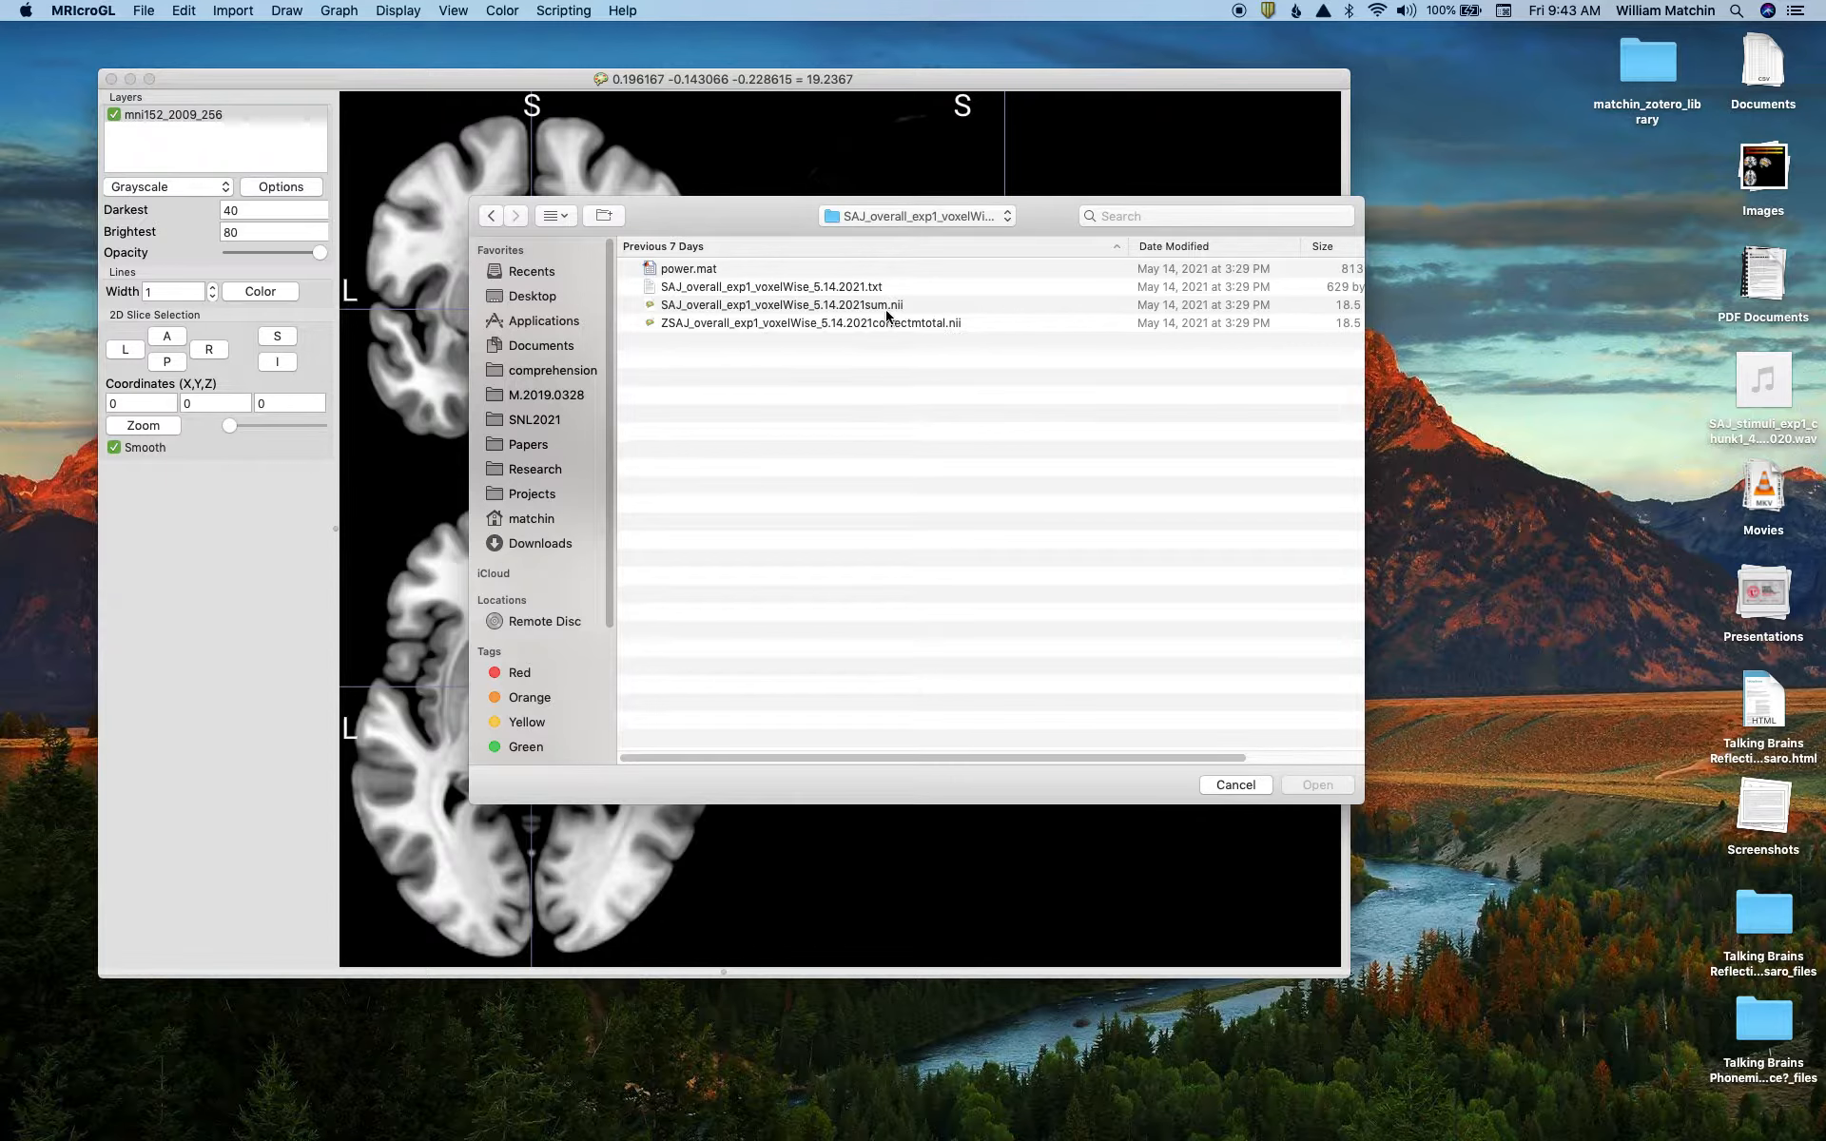
click(913, 215)
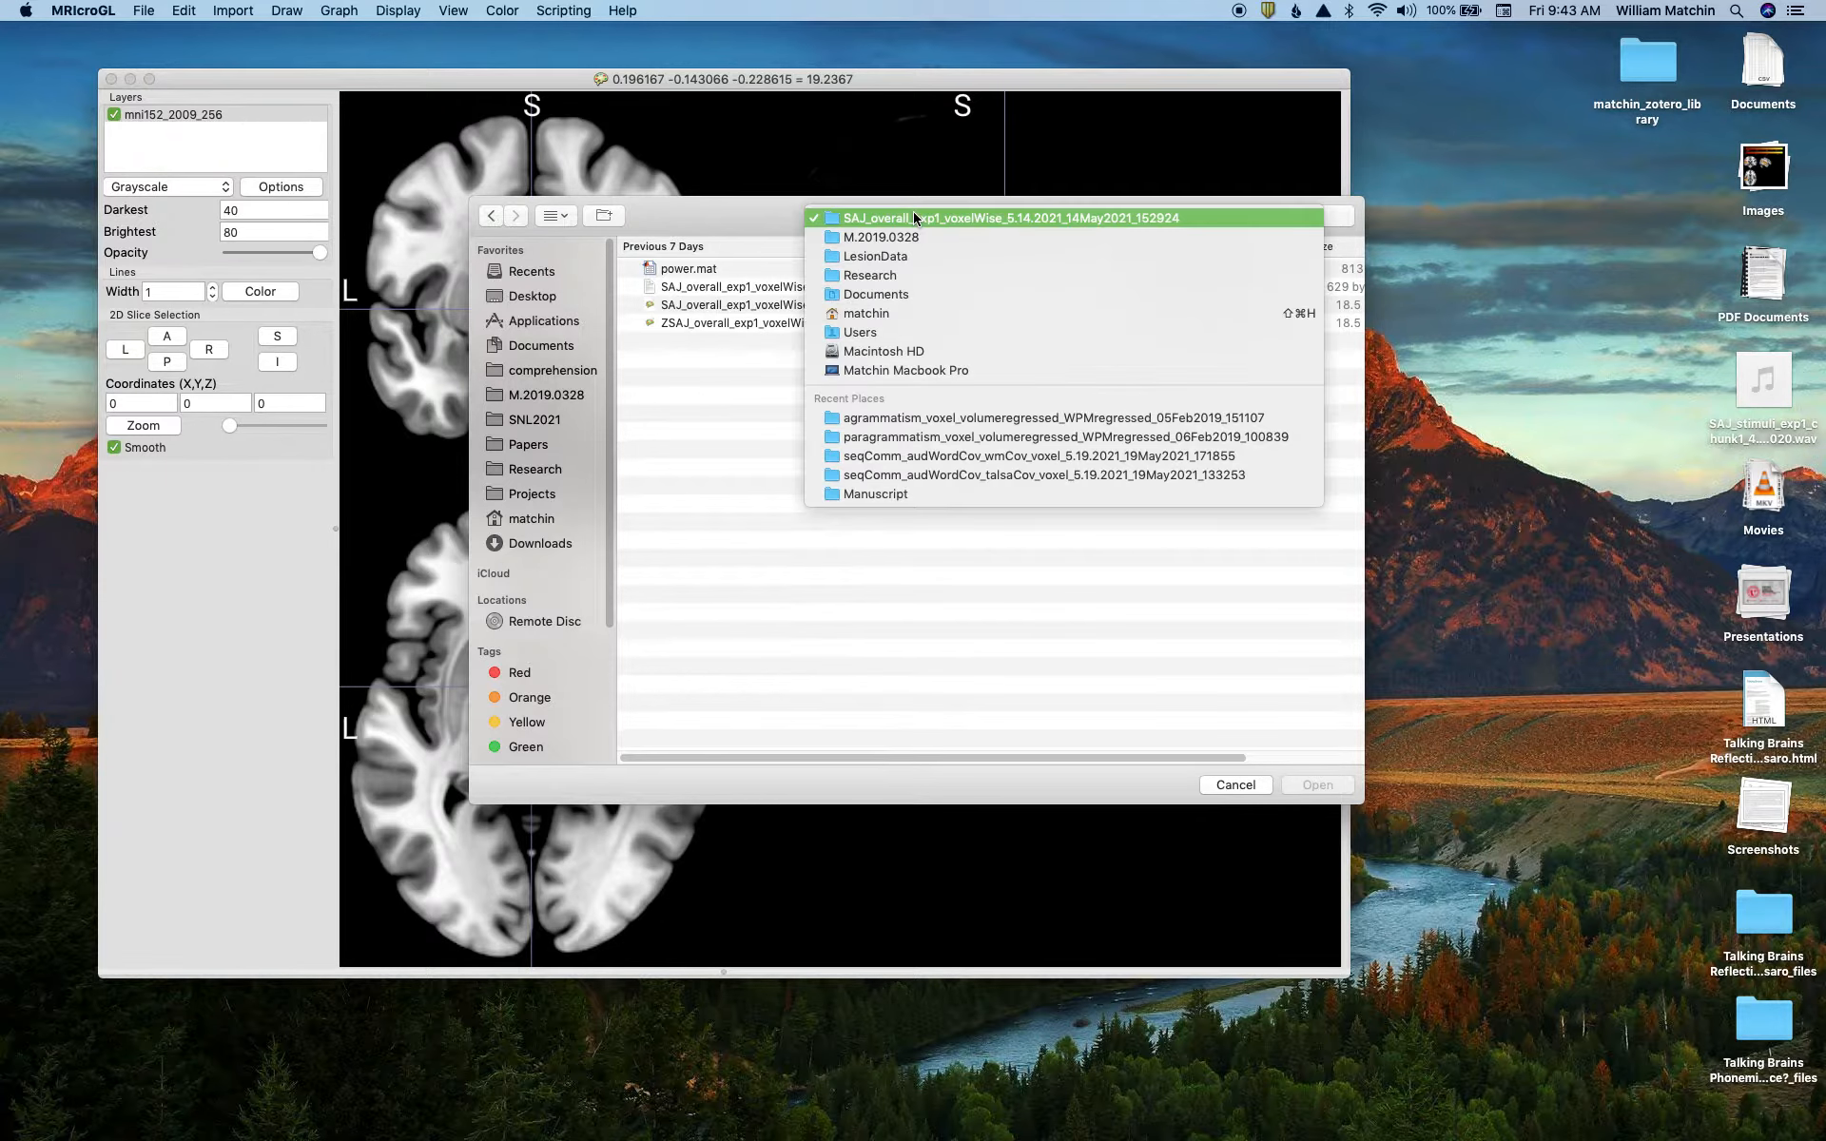
click(903, 233)
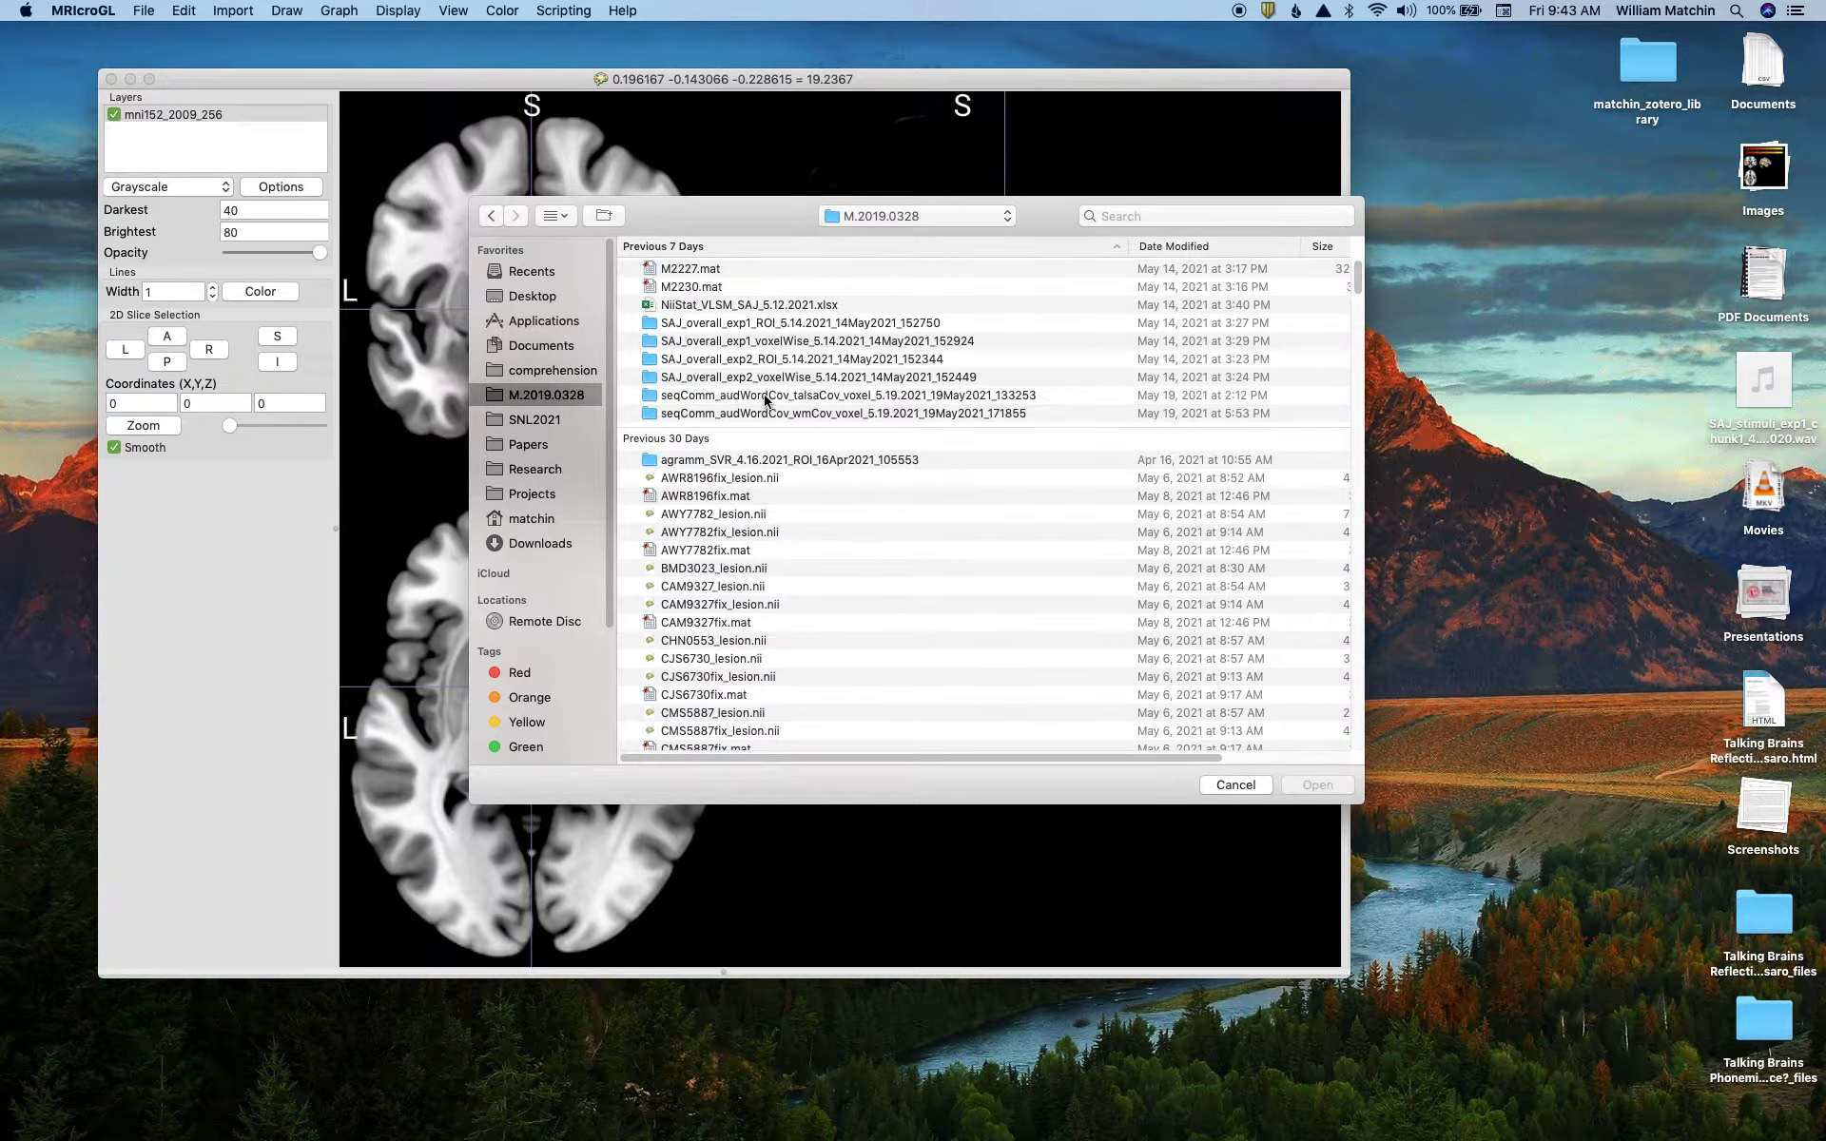
Open the seqComm_audWordCov_talsaCov_voxel_5.19.2021_19May2021_133253 folder and look over its sum, threshZ and Z map files
double_click(767, 396)
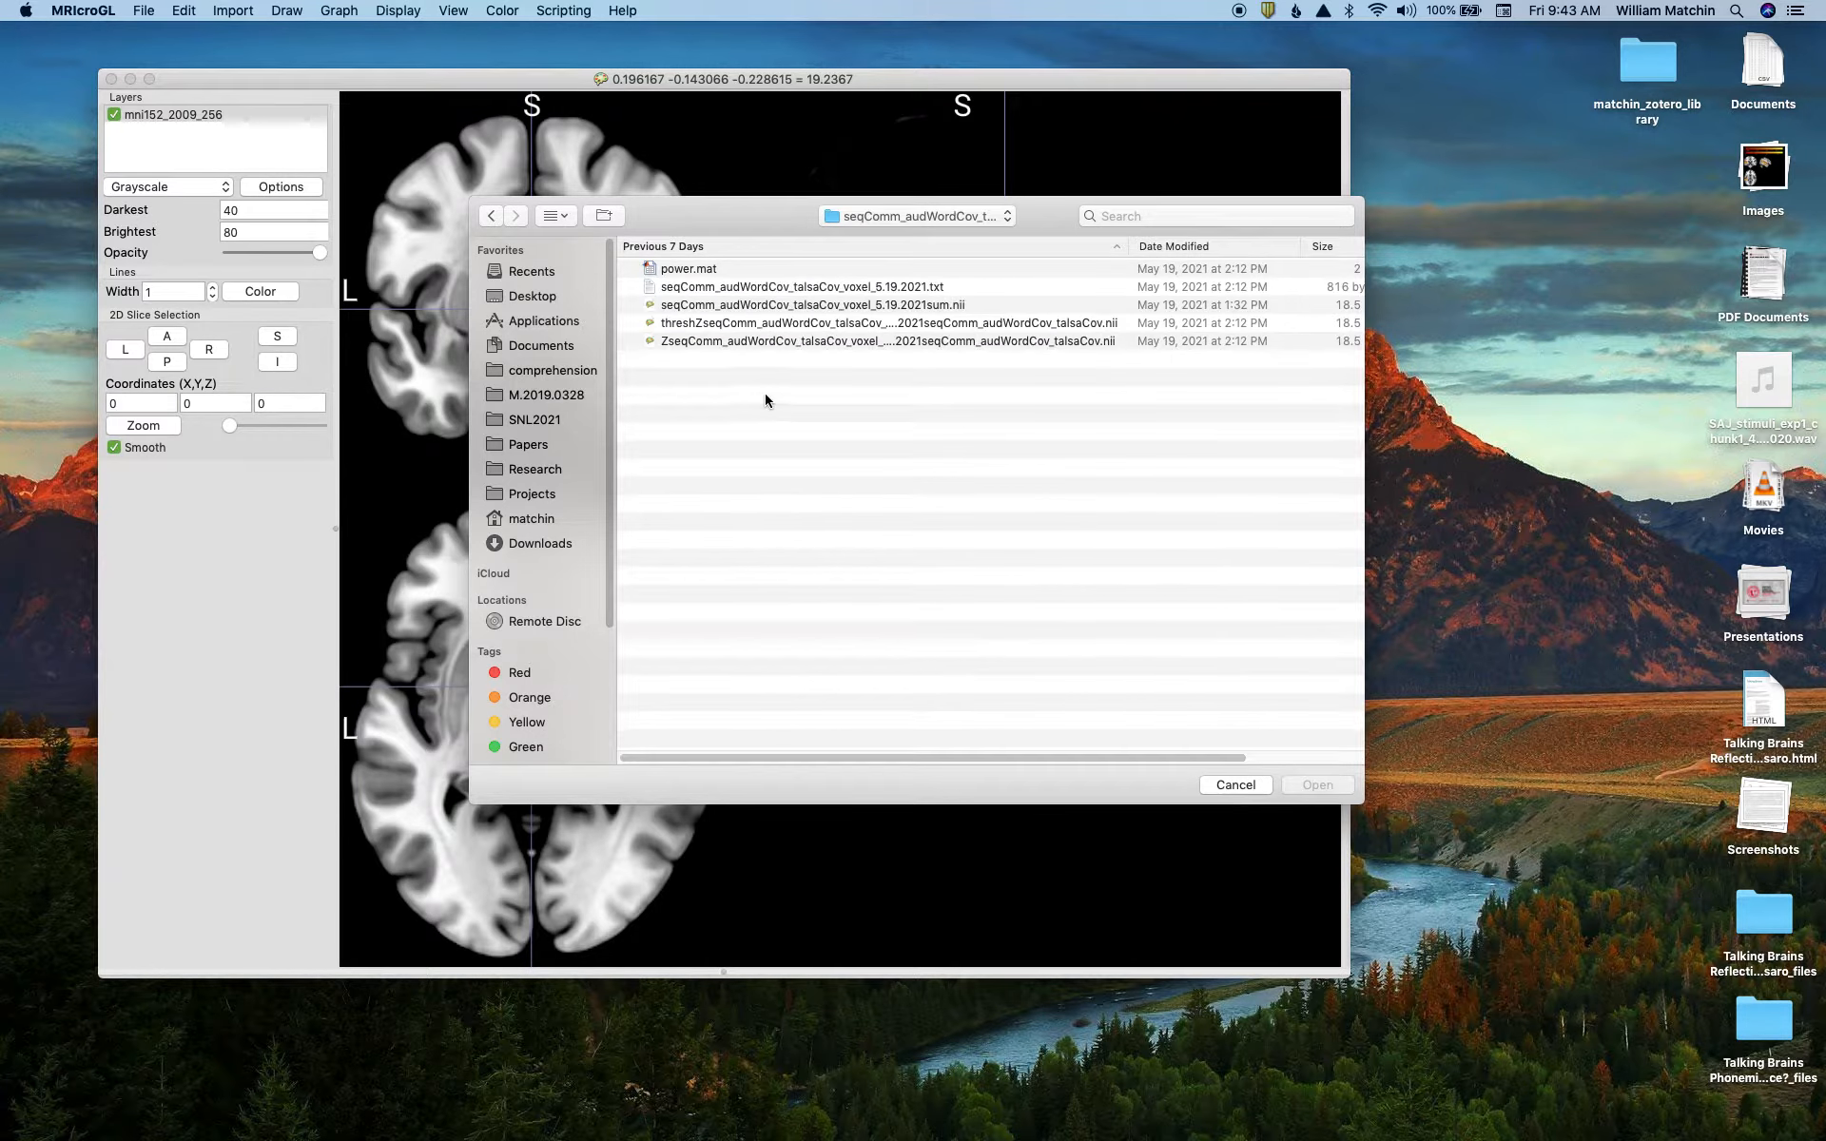
click(745, 308)
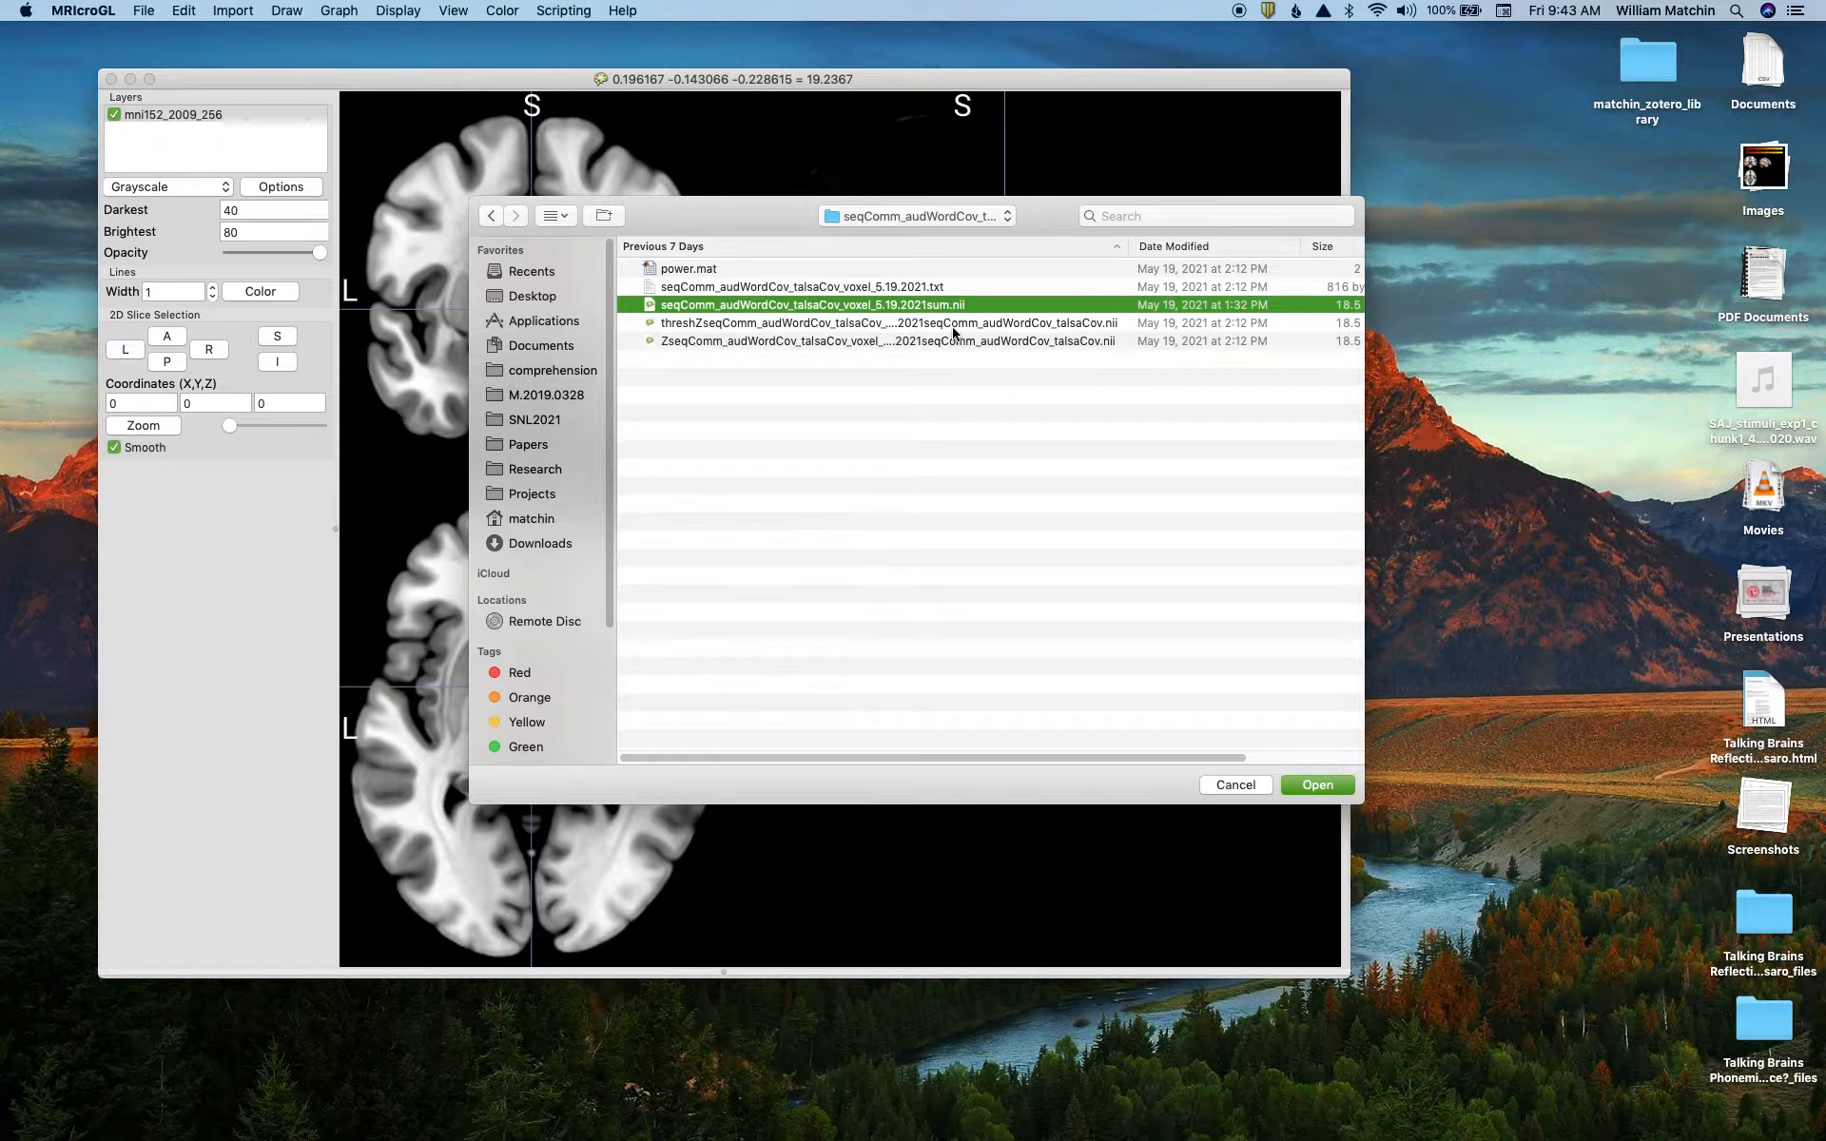
key(Down)
key(Down)
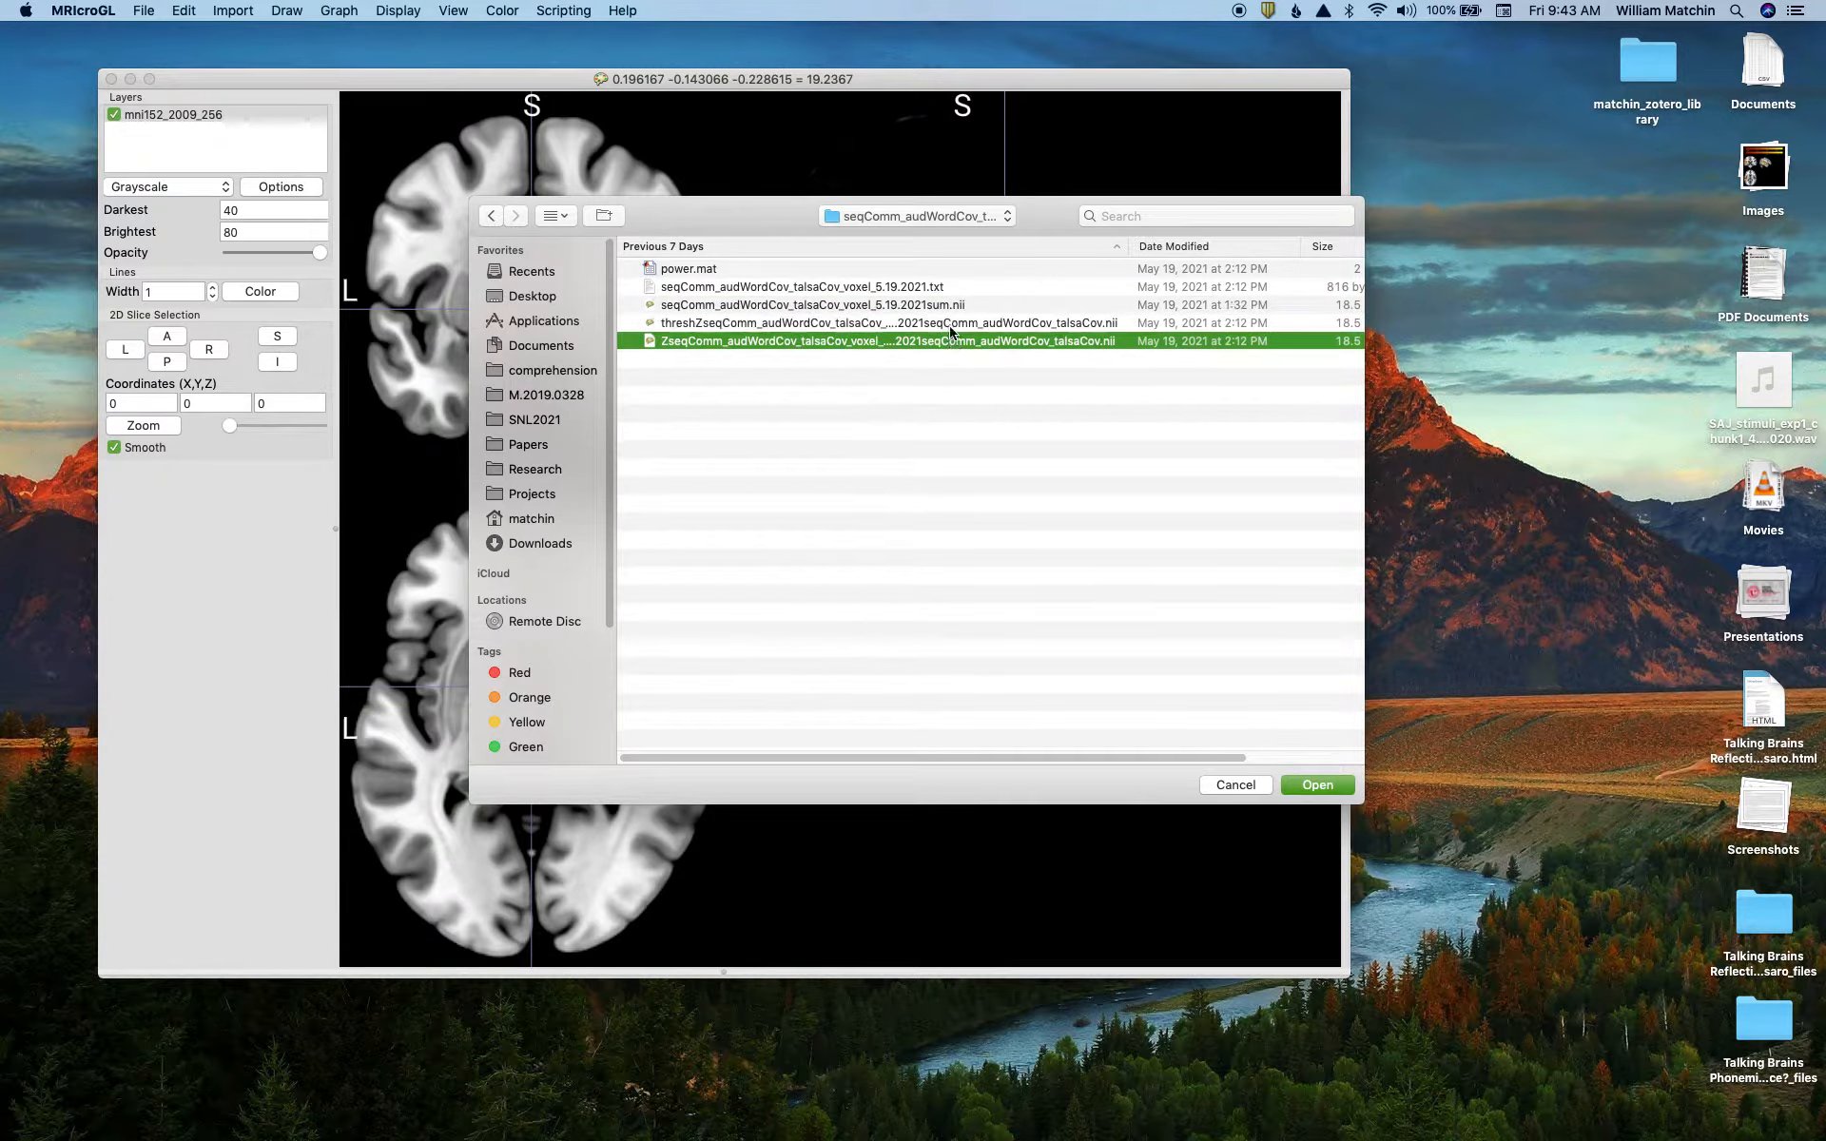
key(Up)
key(Down)
key(Up)
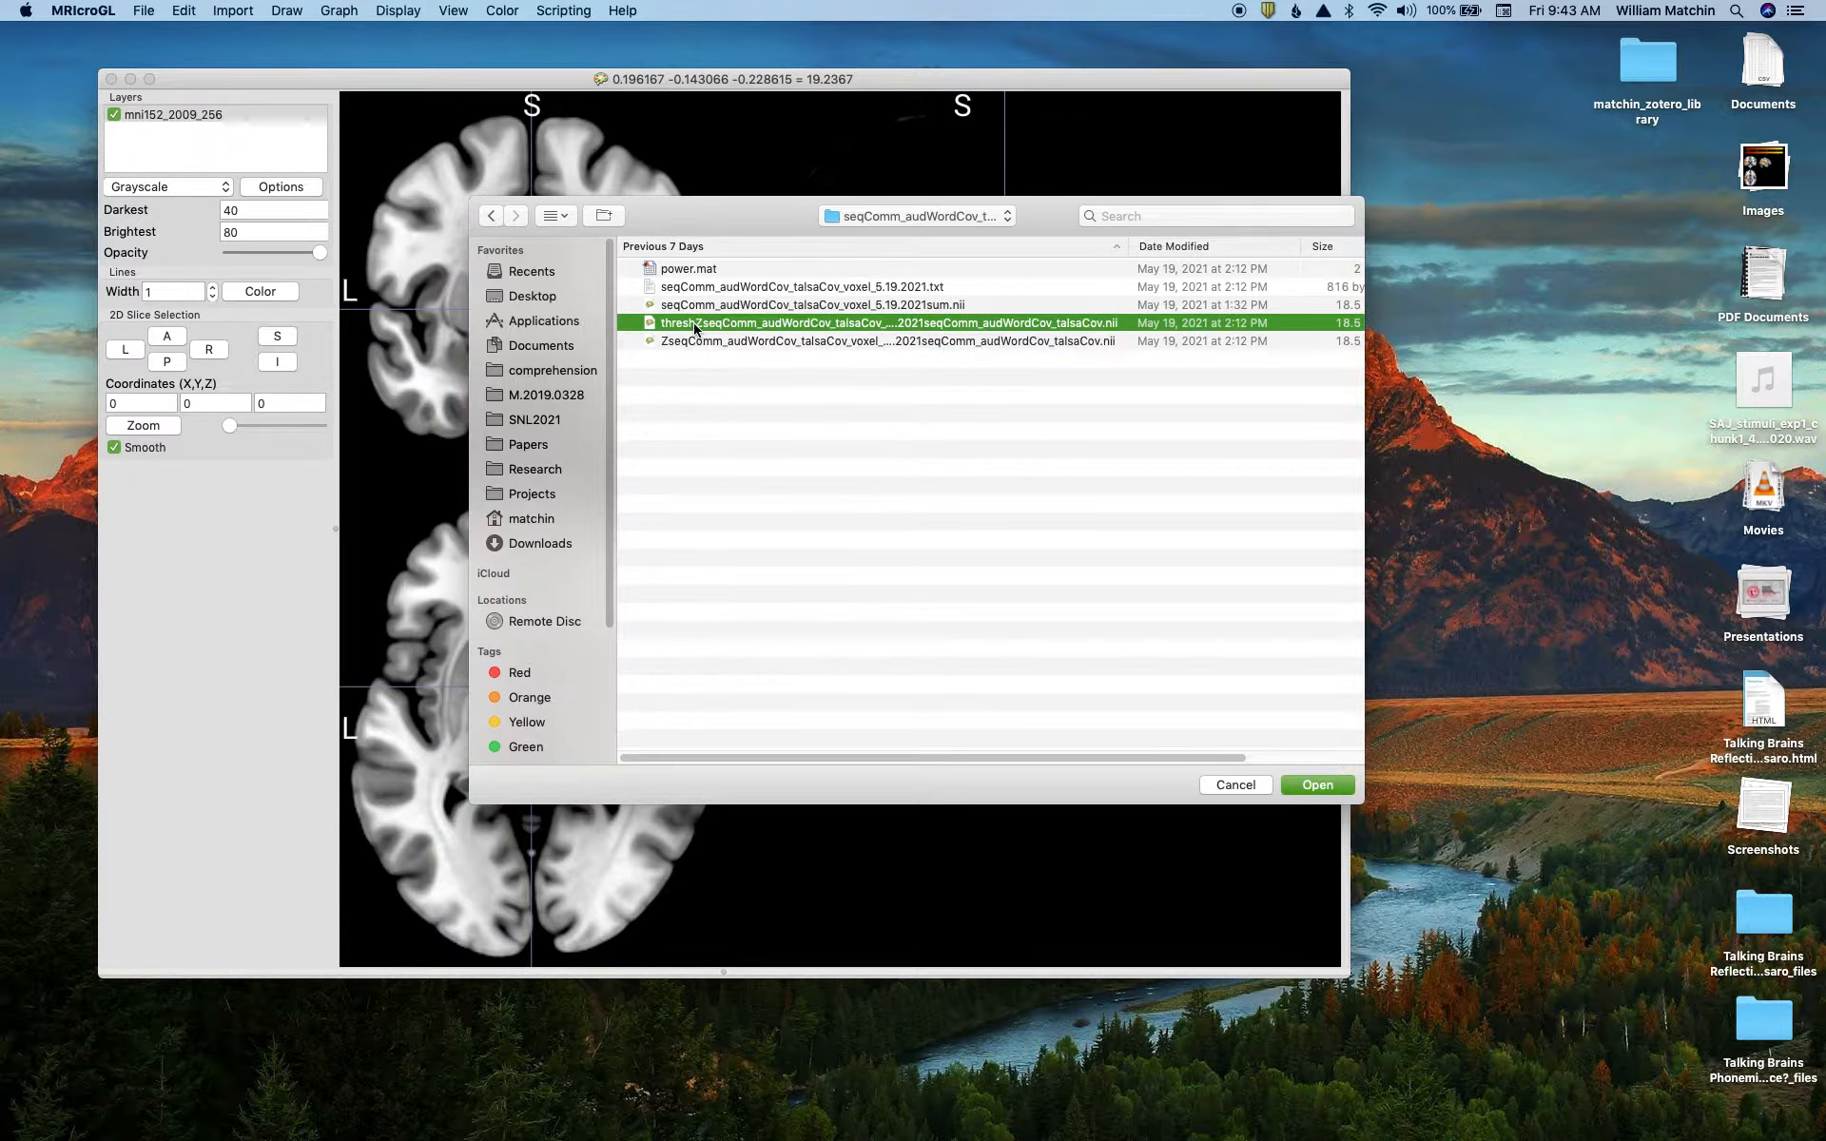
key(Down)
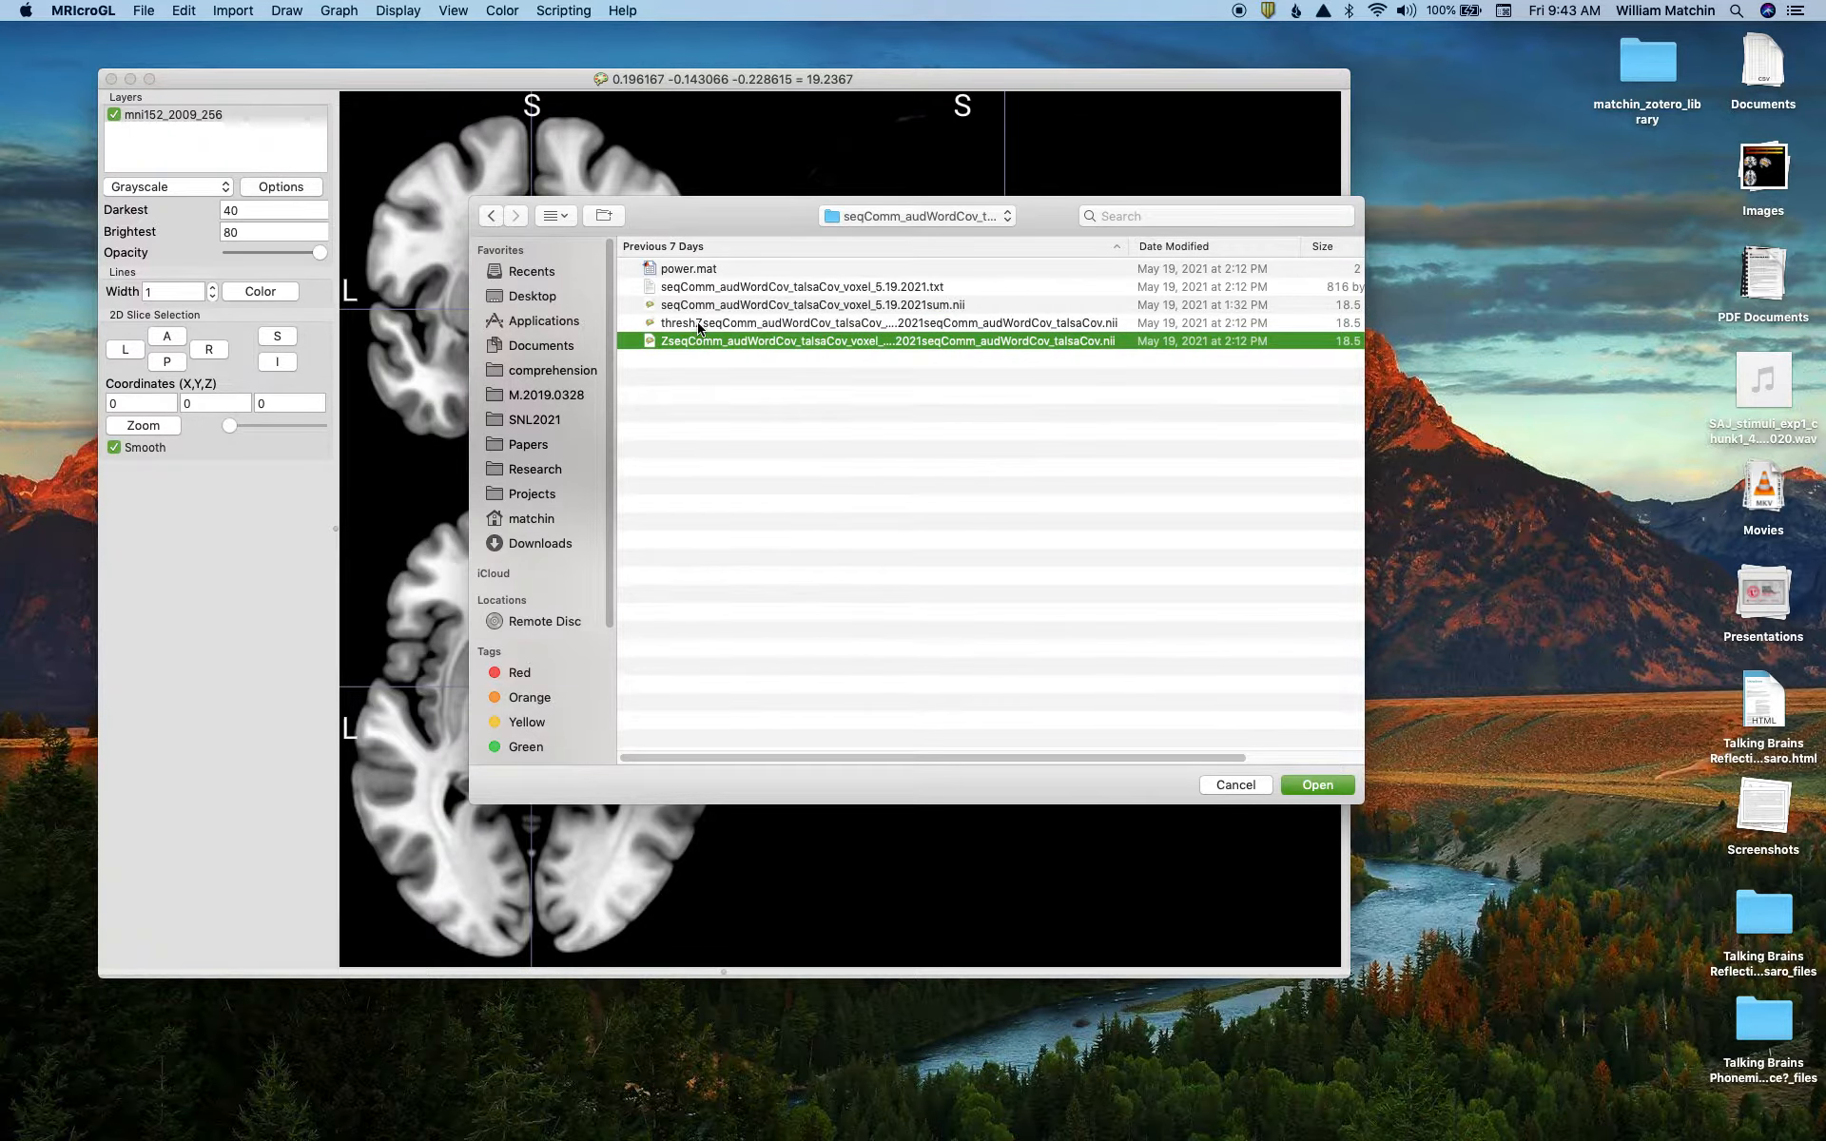
key(Up)
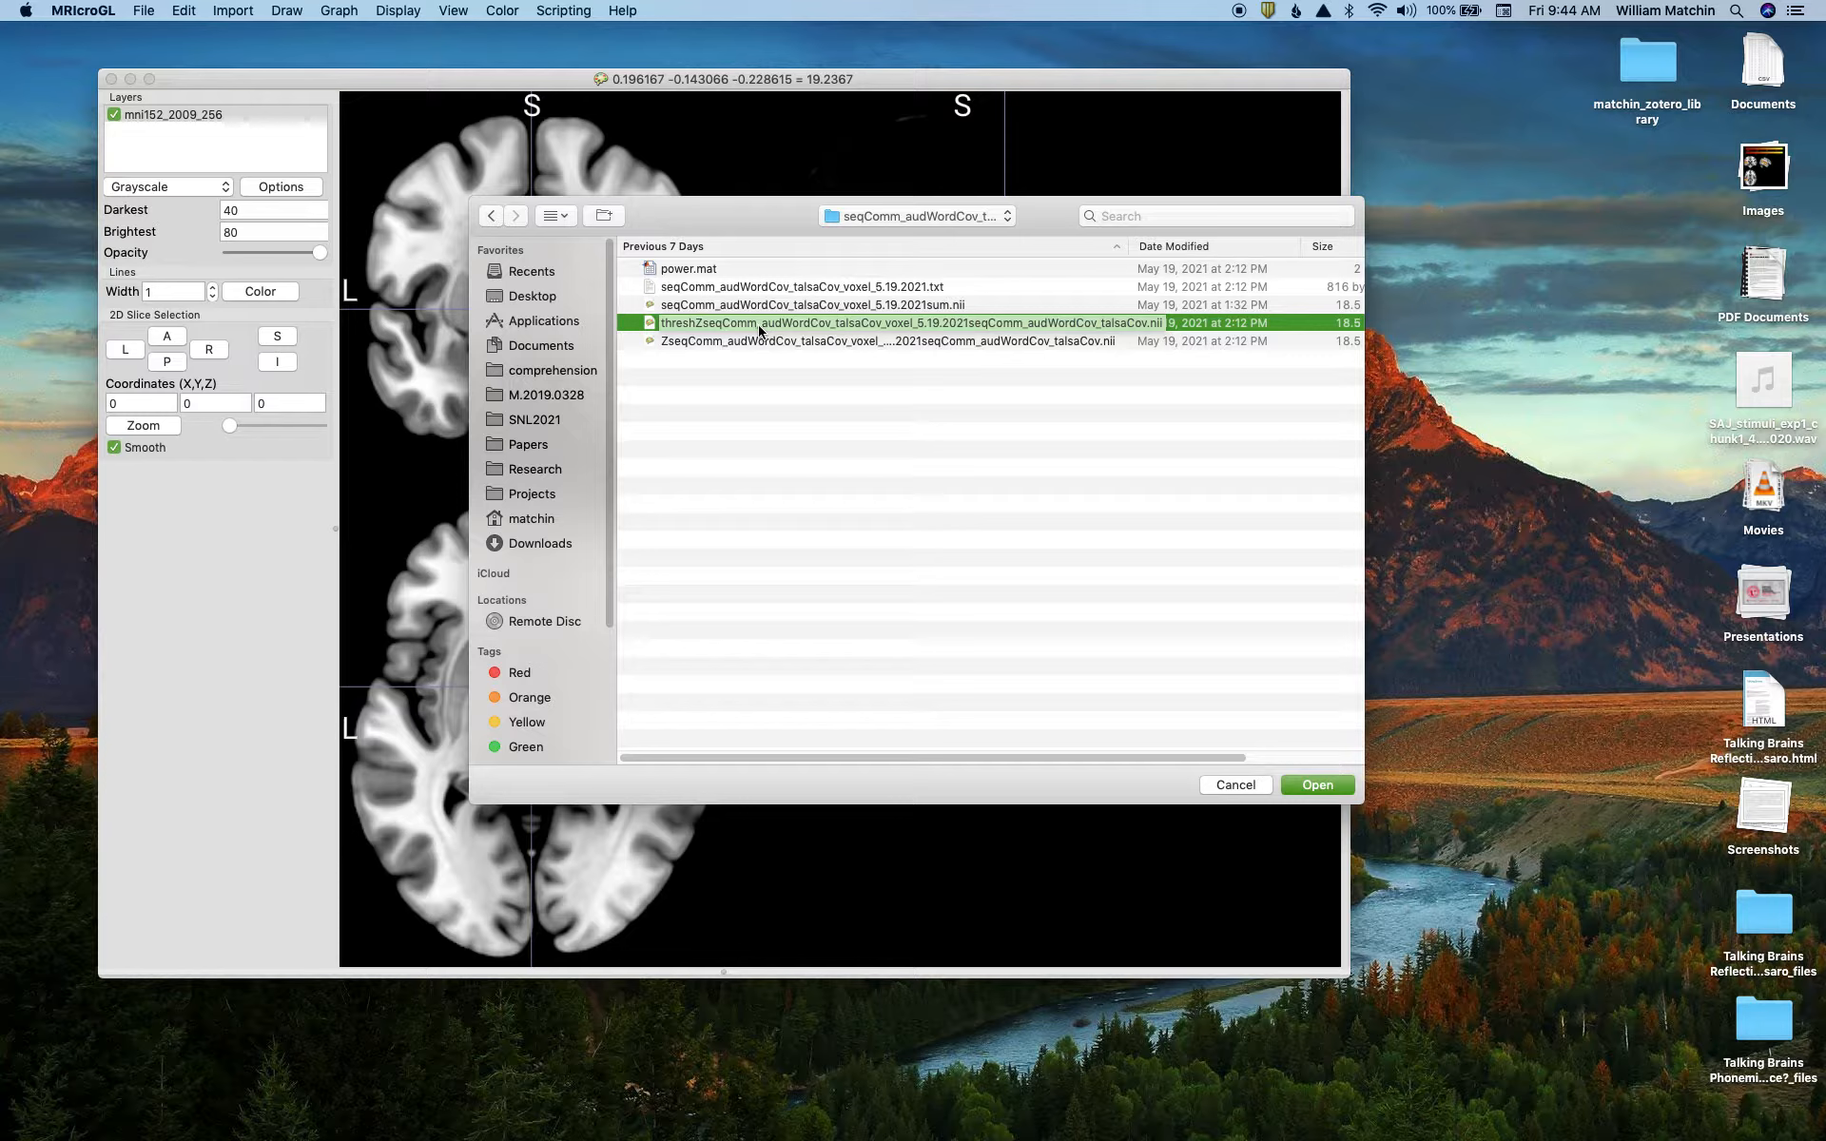
Load the ZseqComm_audWordCov_talsaCov map, not the threshZ version, as an overlay and select its layer
click(732, 342)
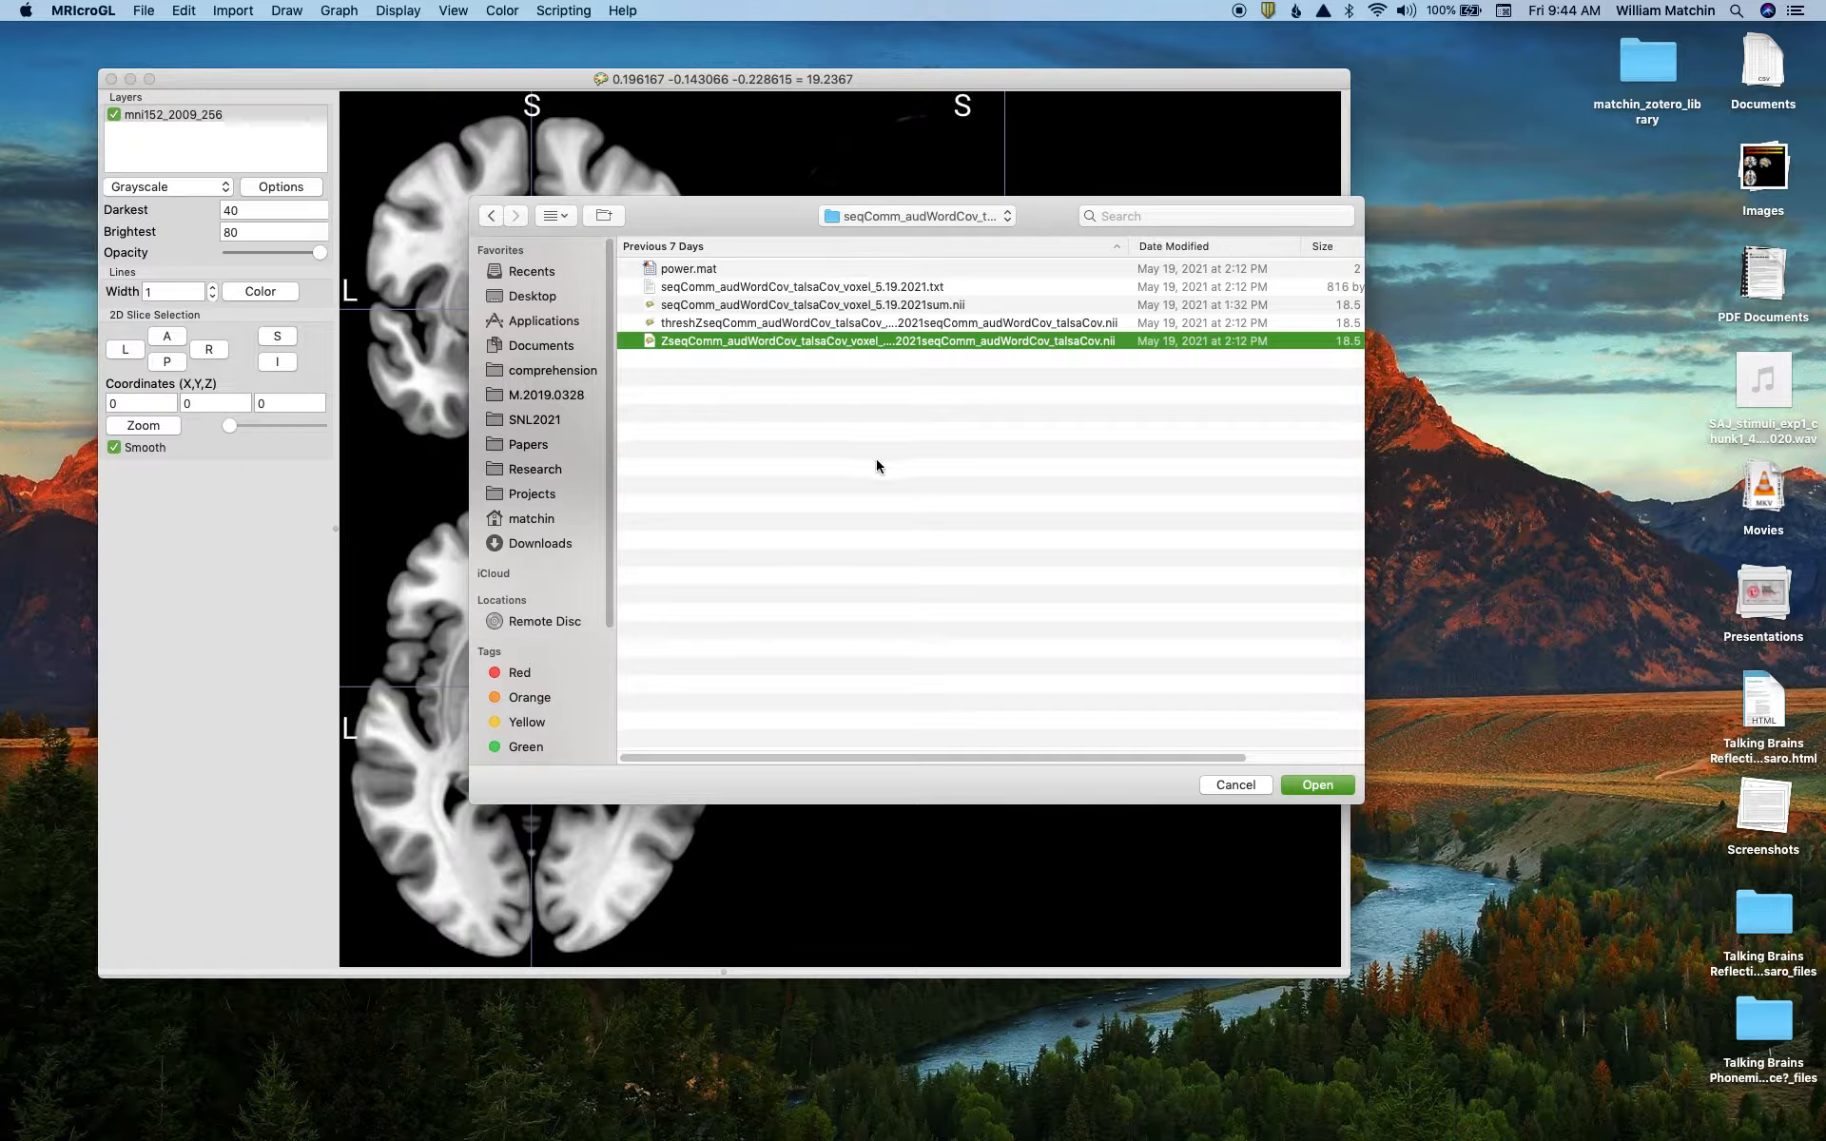
click(735, 328)
click(742, 341)
click(1344, 784)
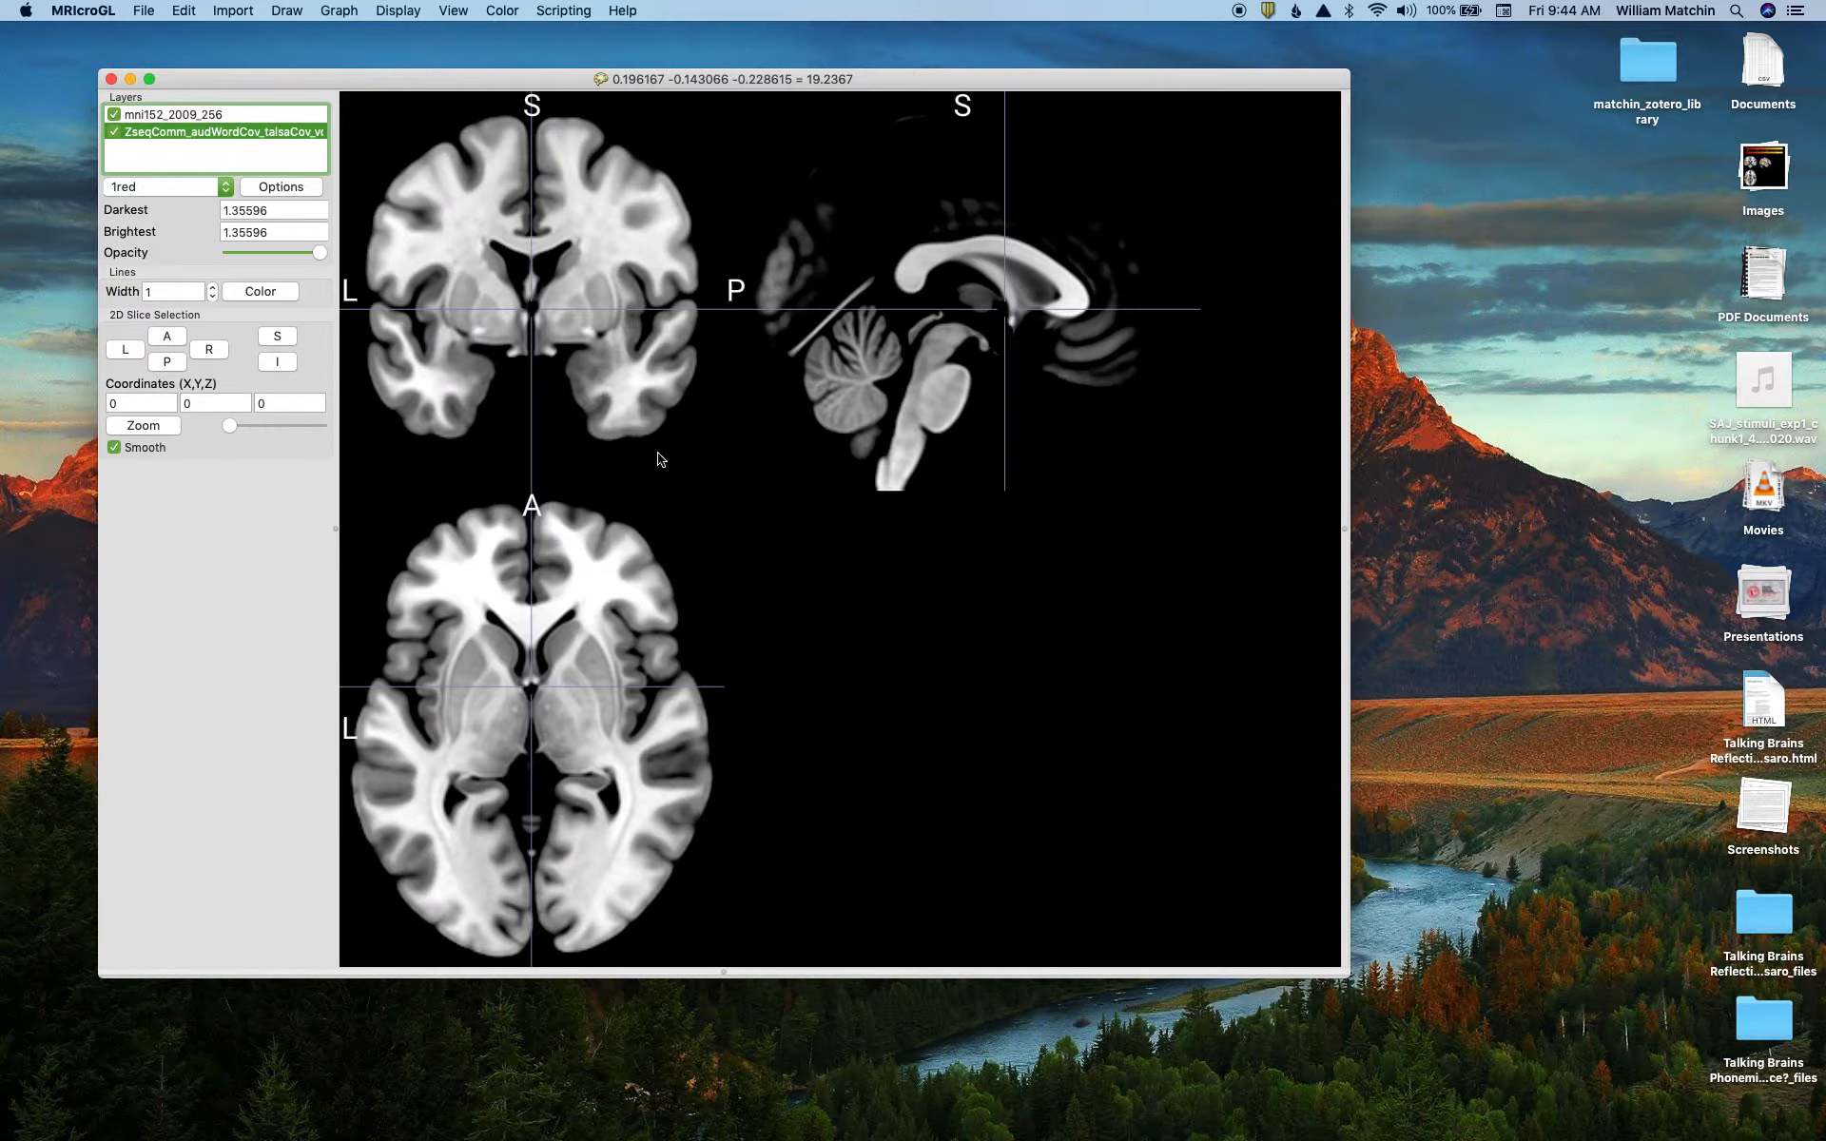
click(176, 117)
click(175, 133)
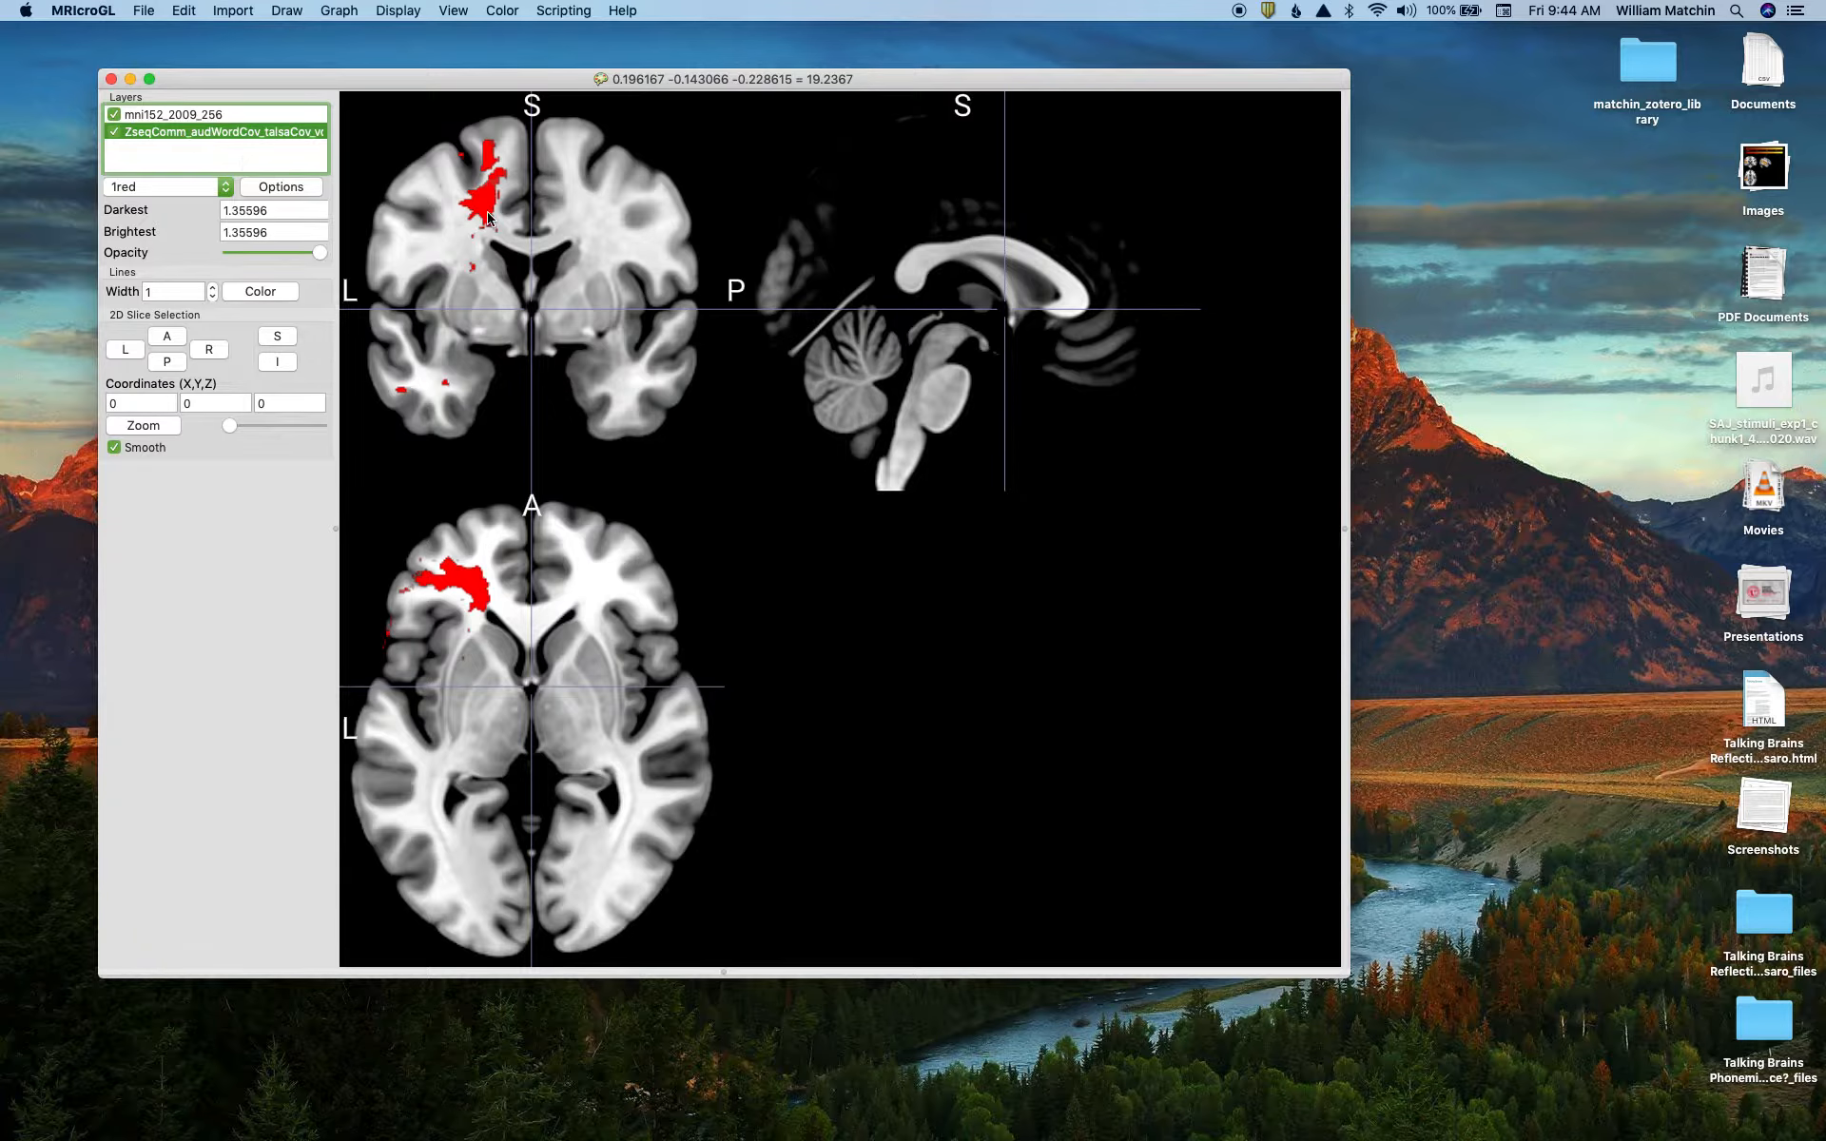
Move the crosshair through coronal and axial slices of the left hemisphere to examine the extent of the red overlay
click(522, 317)
click(524, 132)
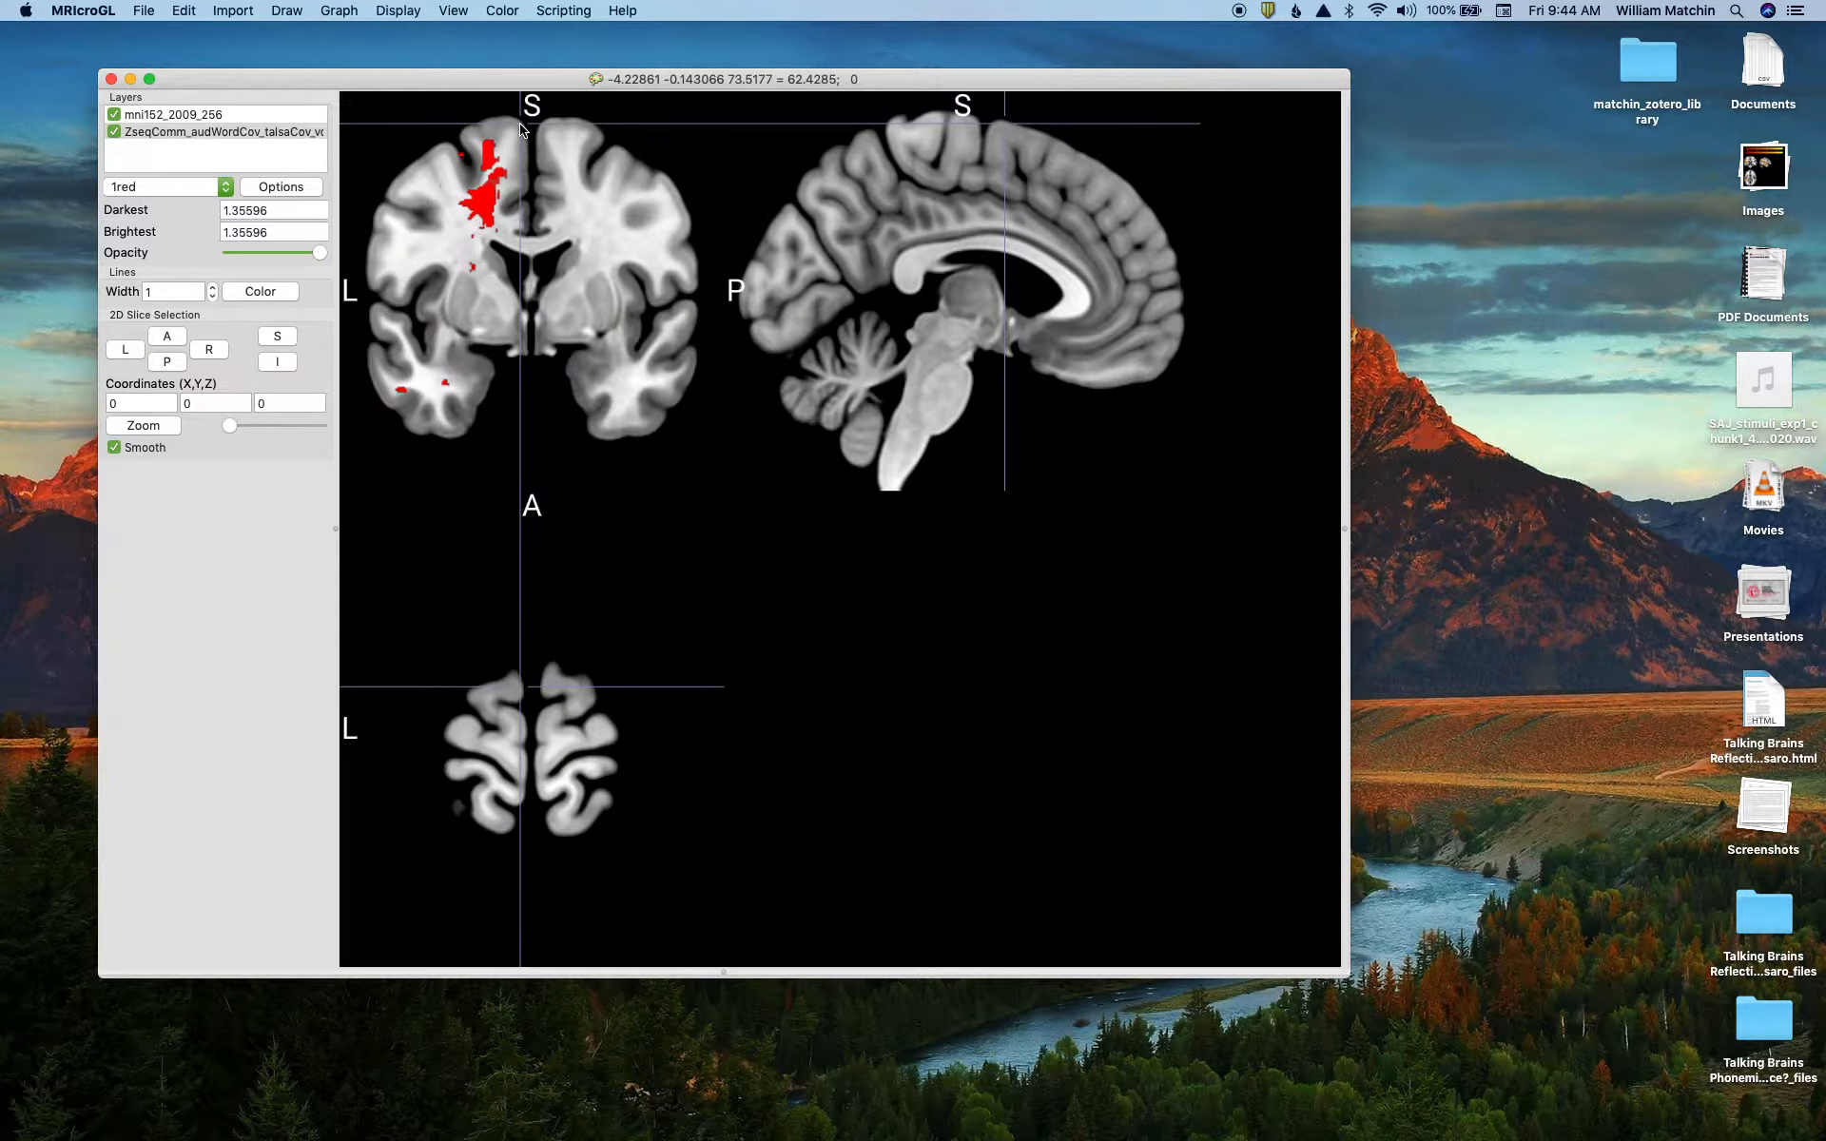
click(511, 790)
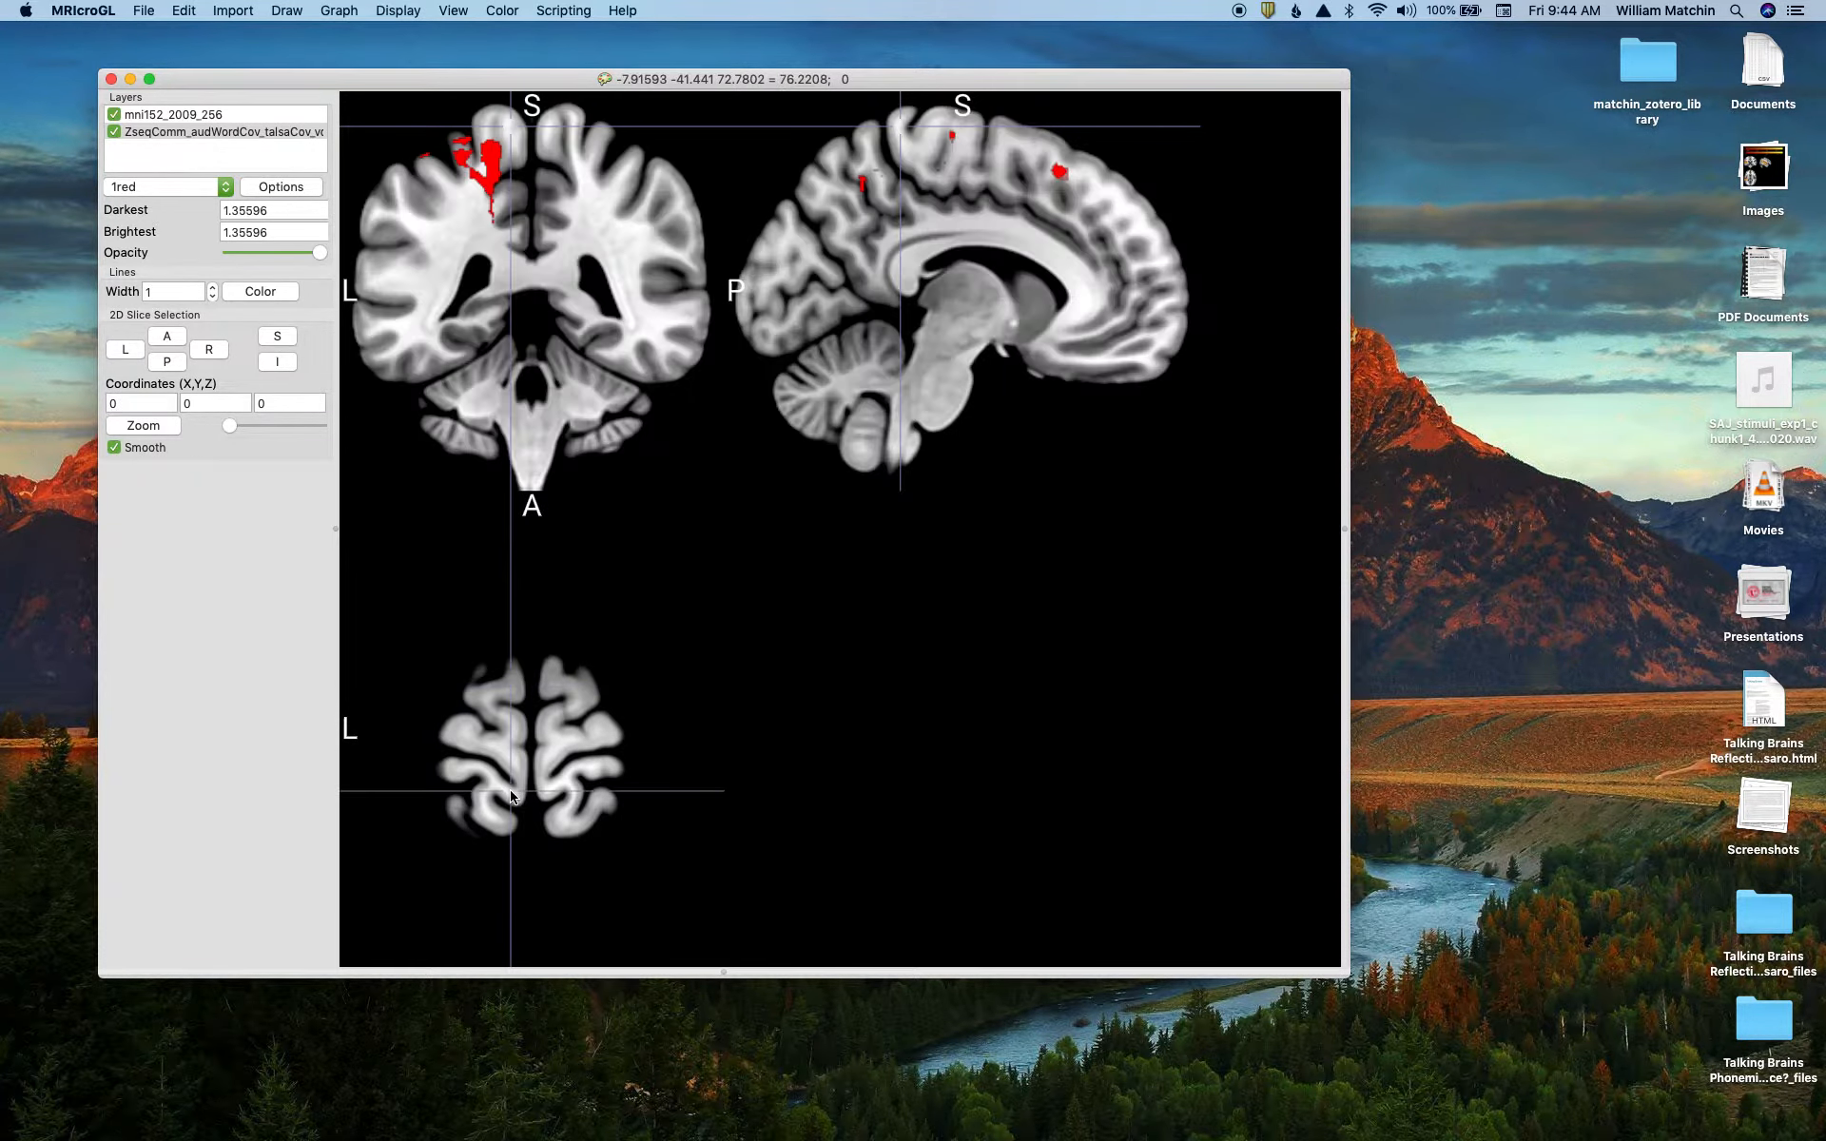
drag(510, 815, 522, 646)
drag(480, 228, 425, 243)
drag(480, 681, 475, 886)
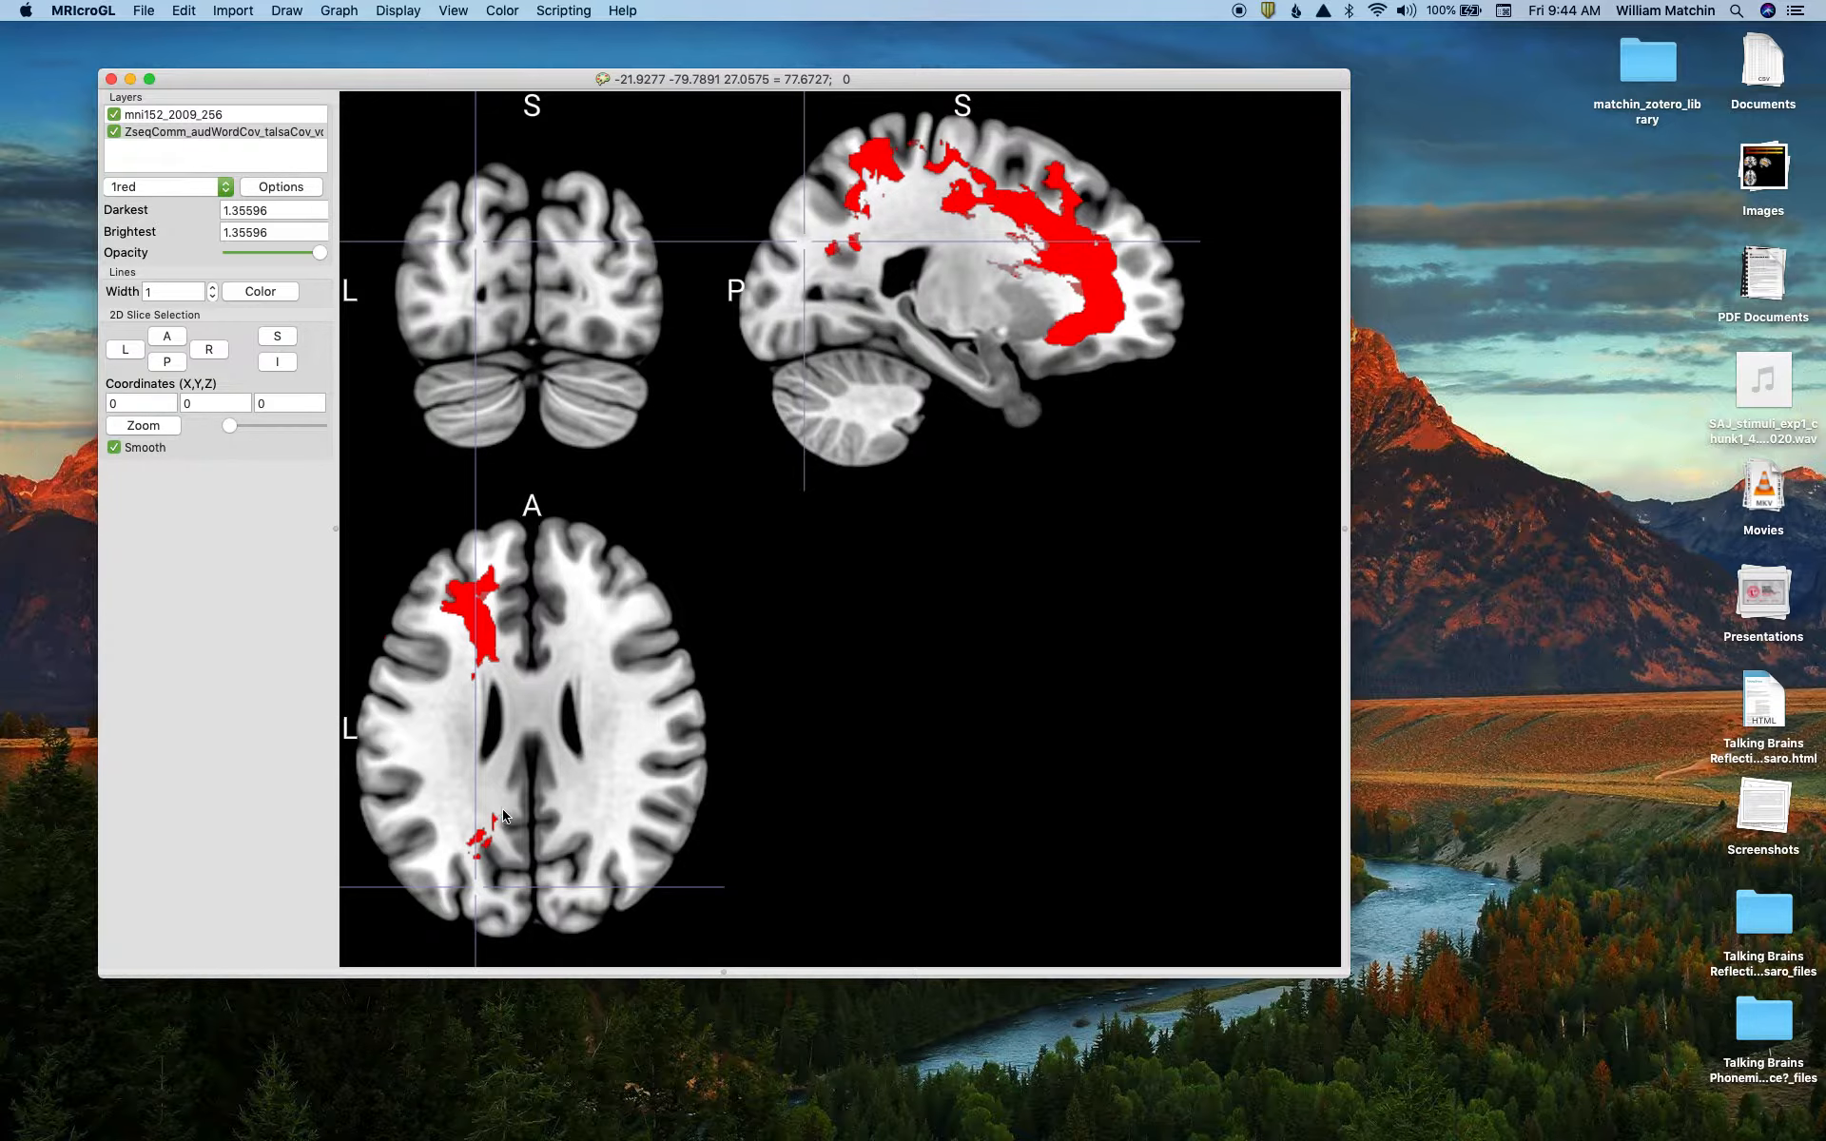
click(476, 175)
click(477, 169)
drag(440, 221, 412, 220)
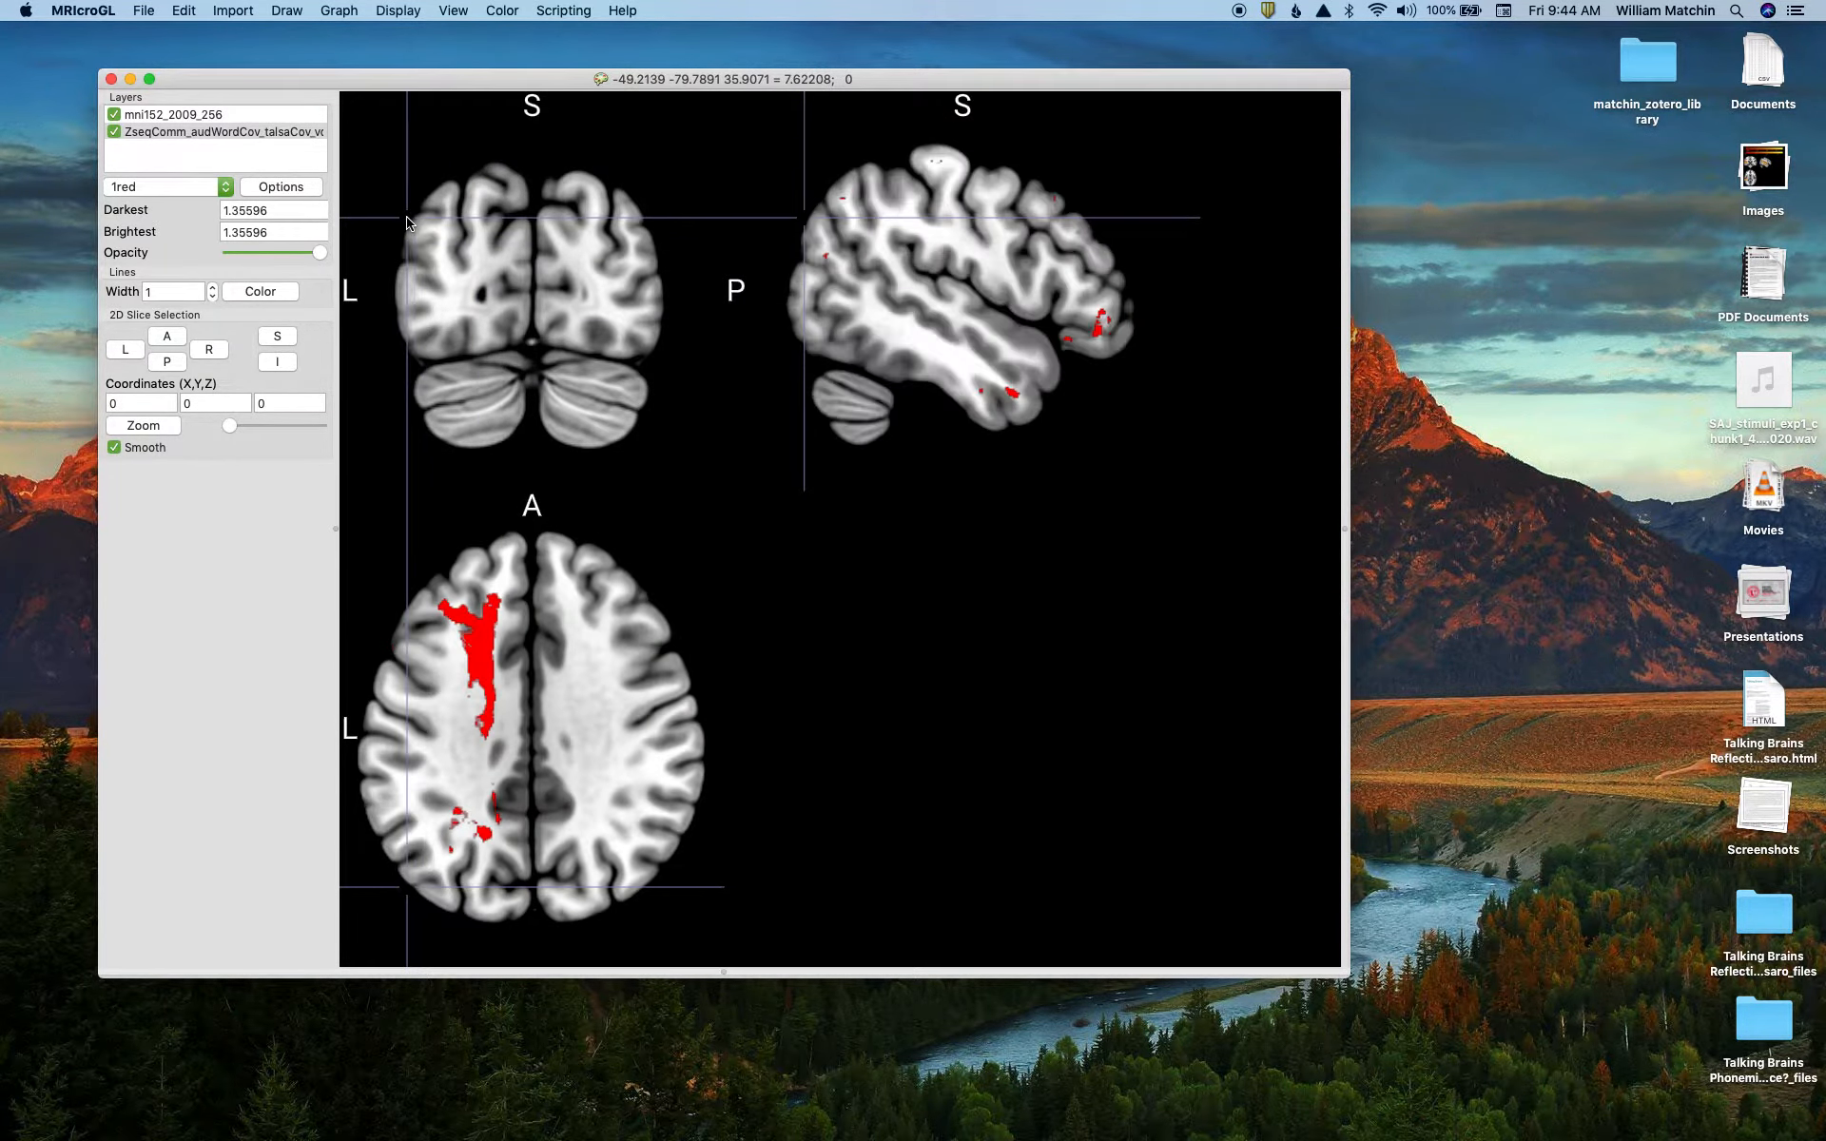
click(471, 164)
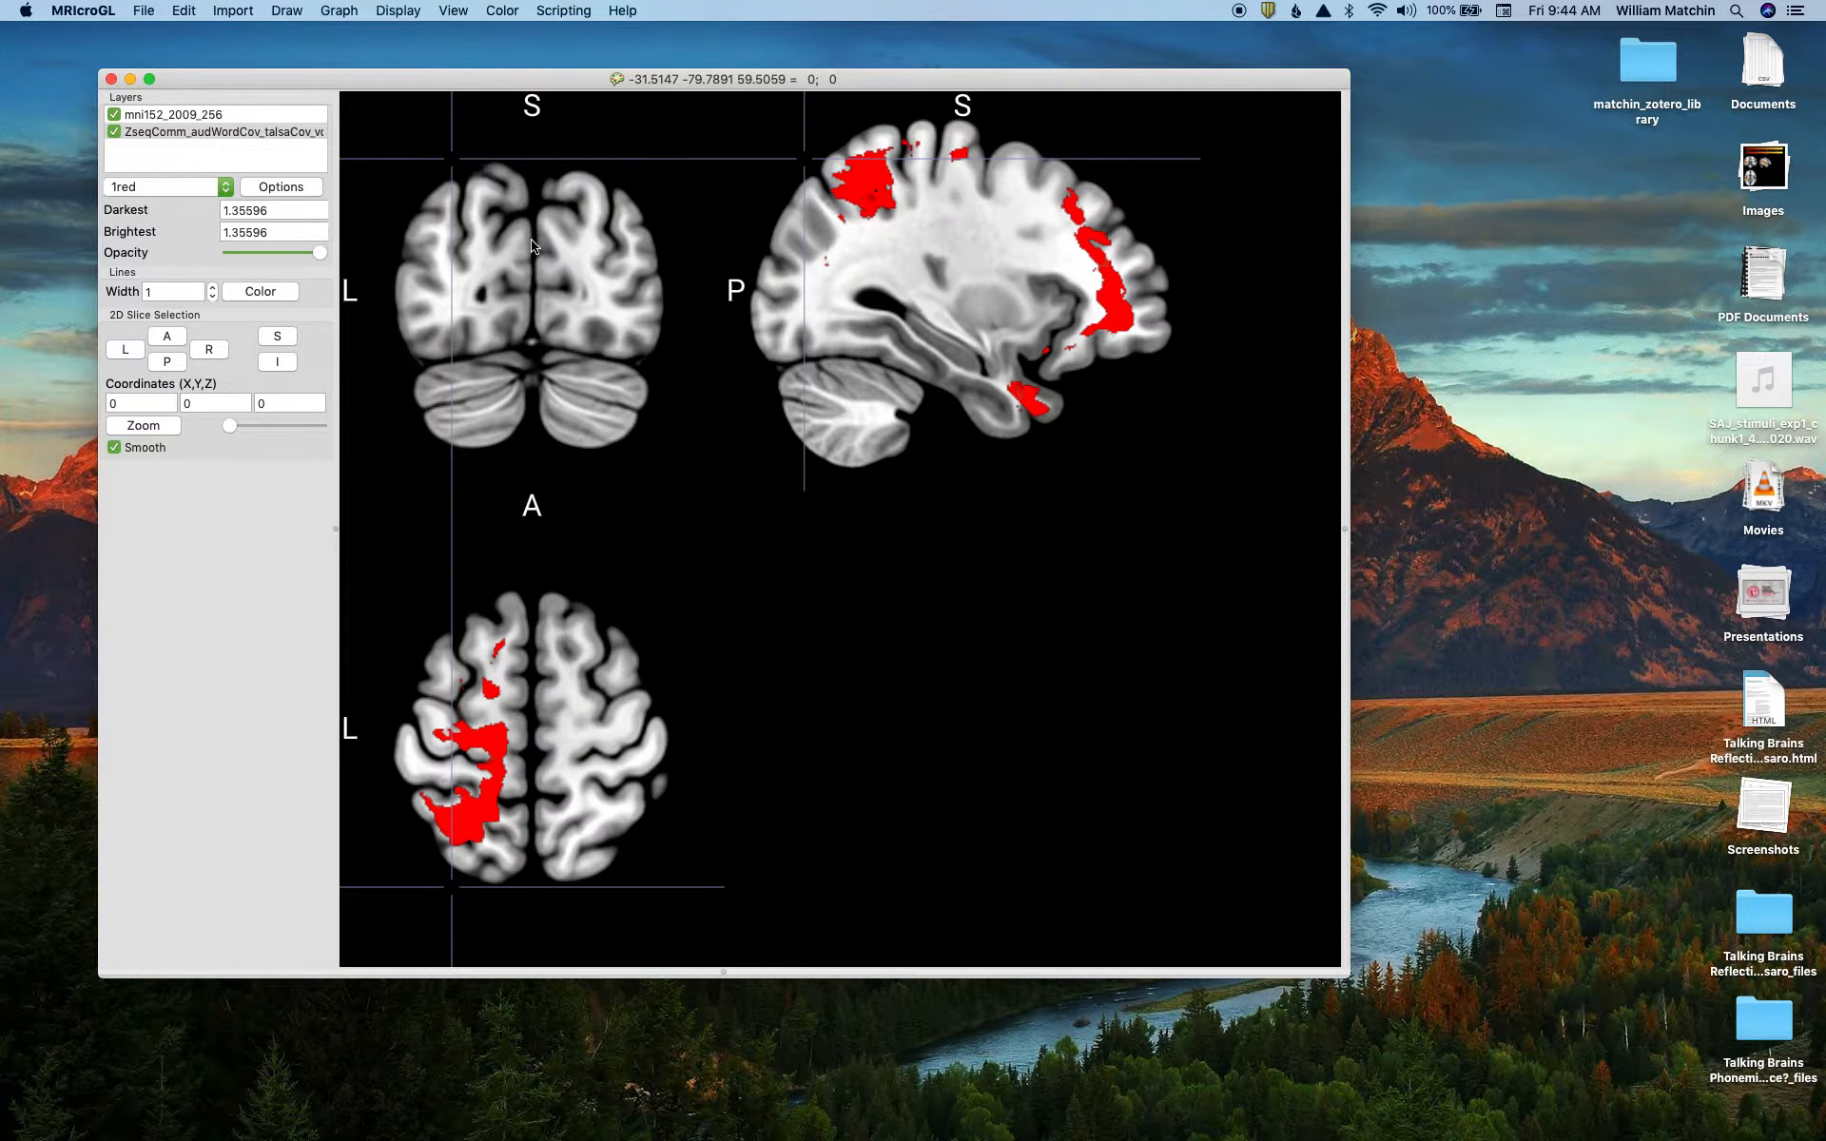
click(505, 315)
click(470, 354)
click(439, 275)
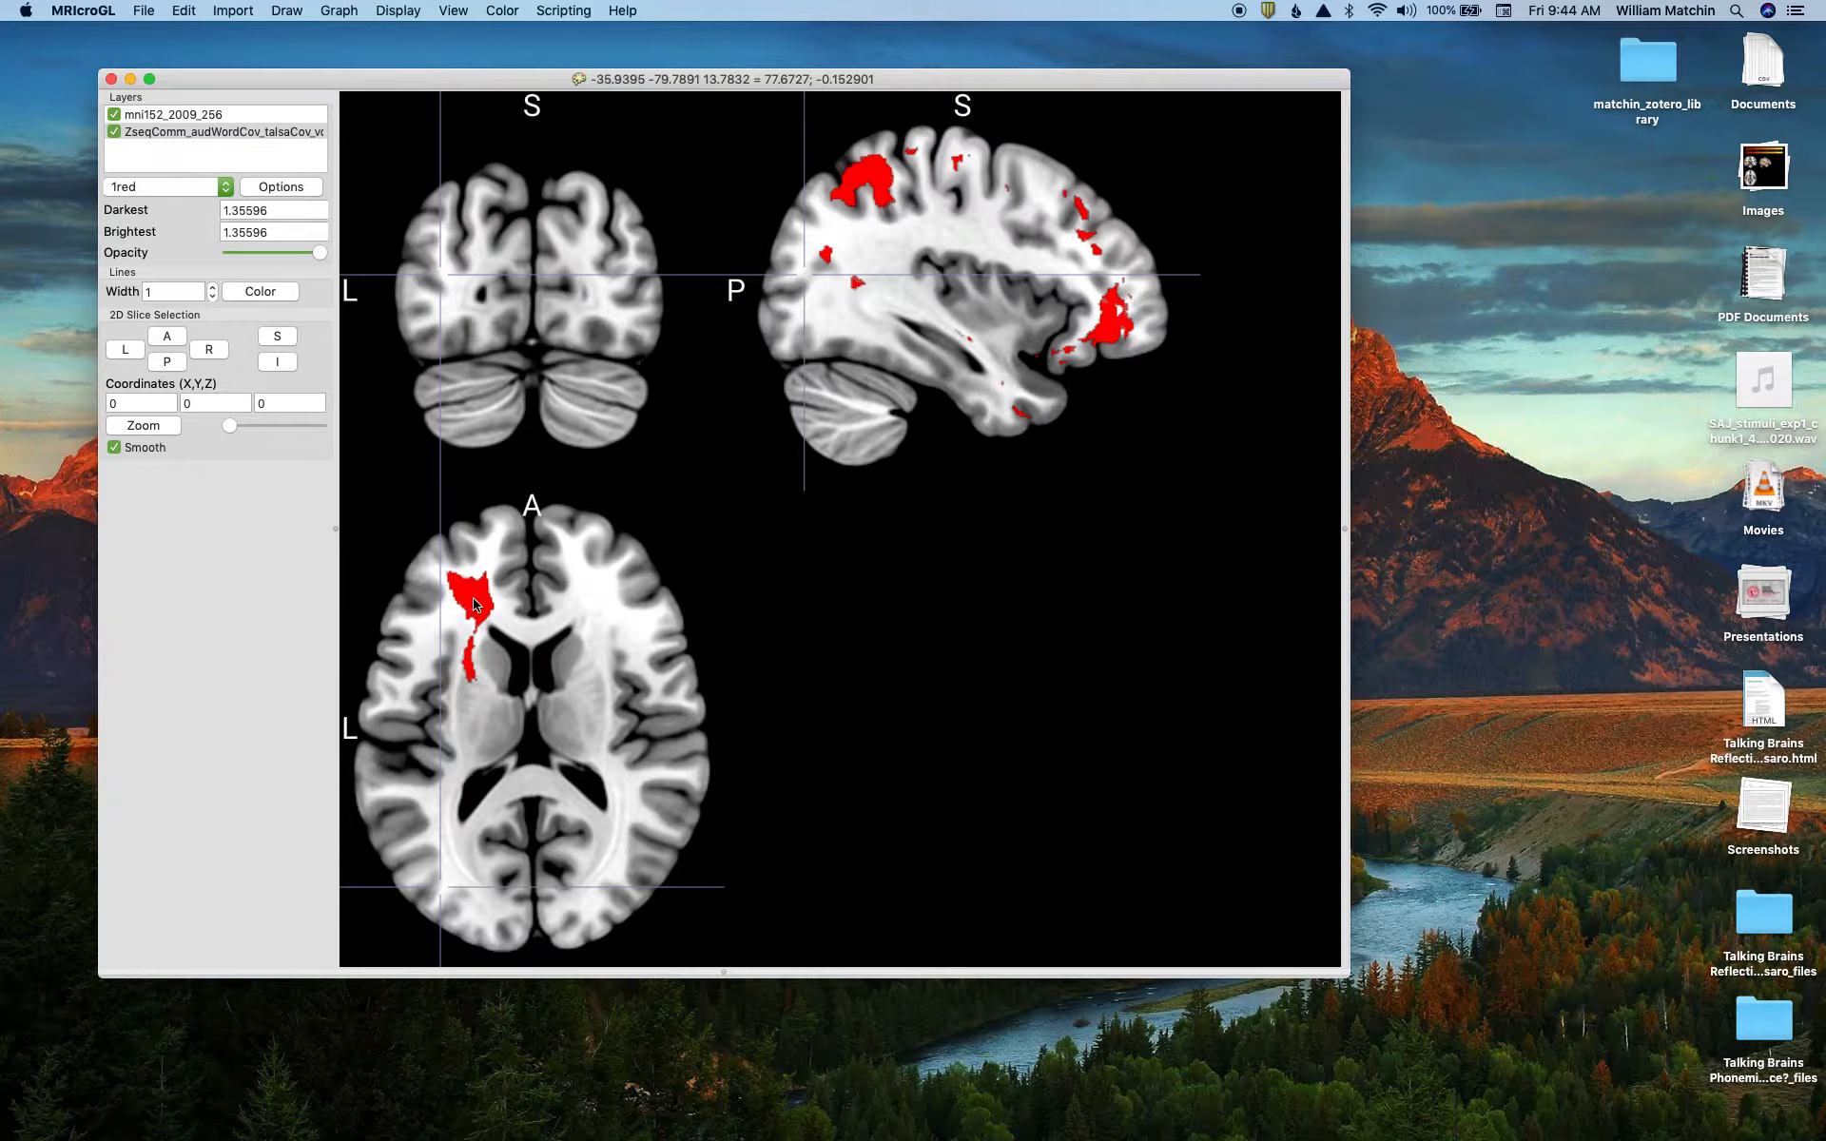
Compare the display settings of the mni152_2009_256 background layer with those of the ZseqComm overlay layer
click(155, 133)
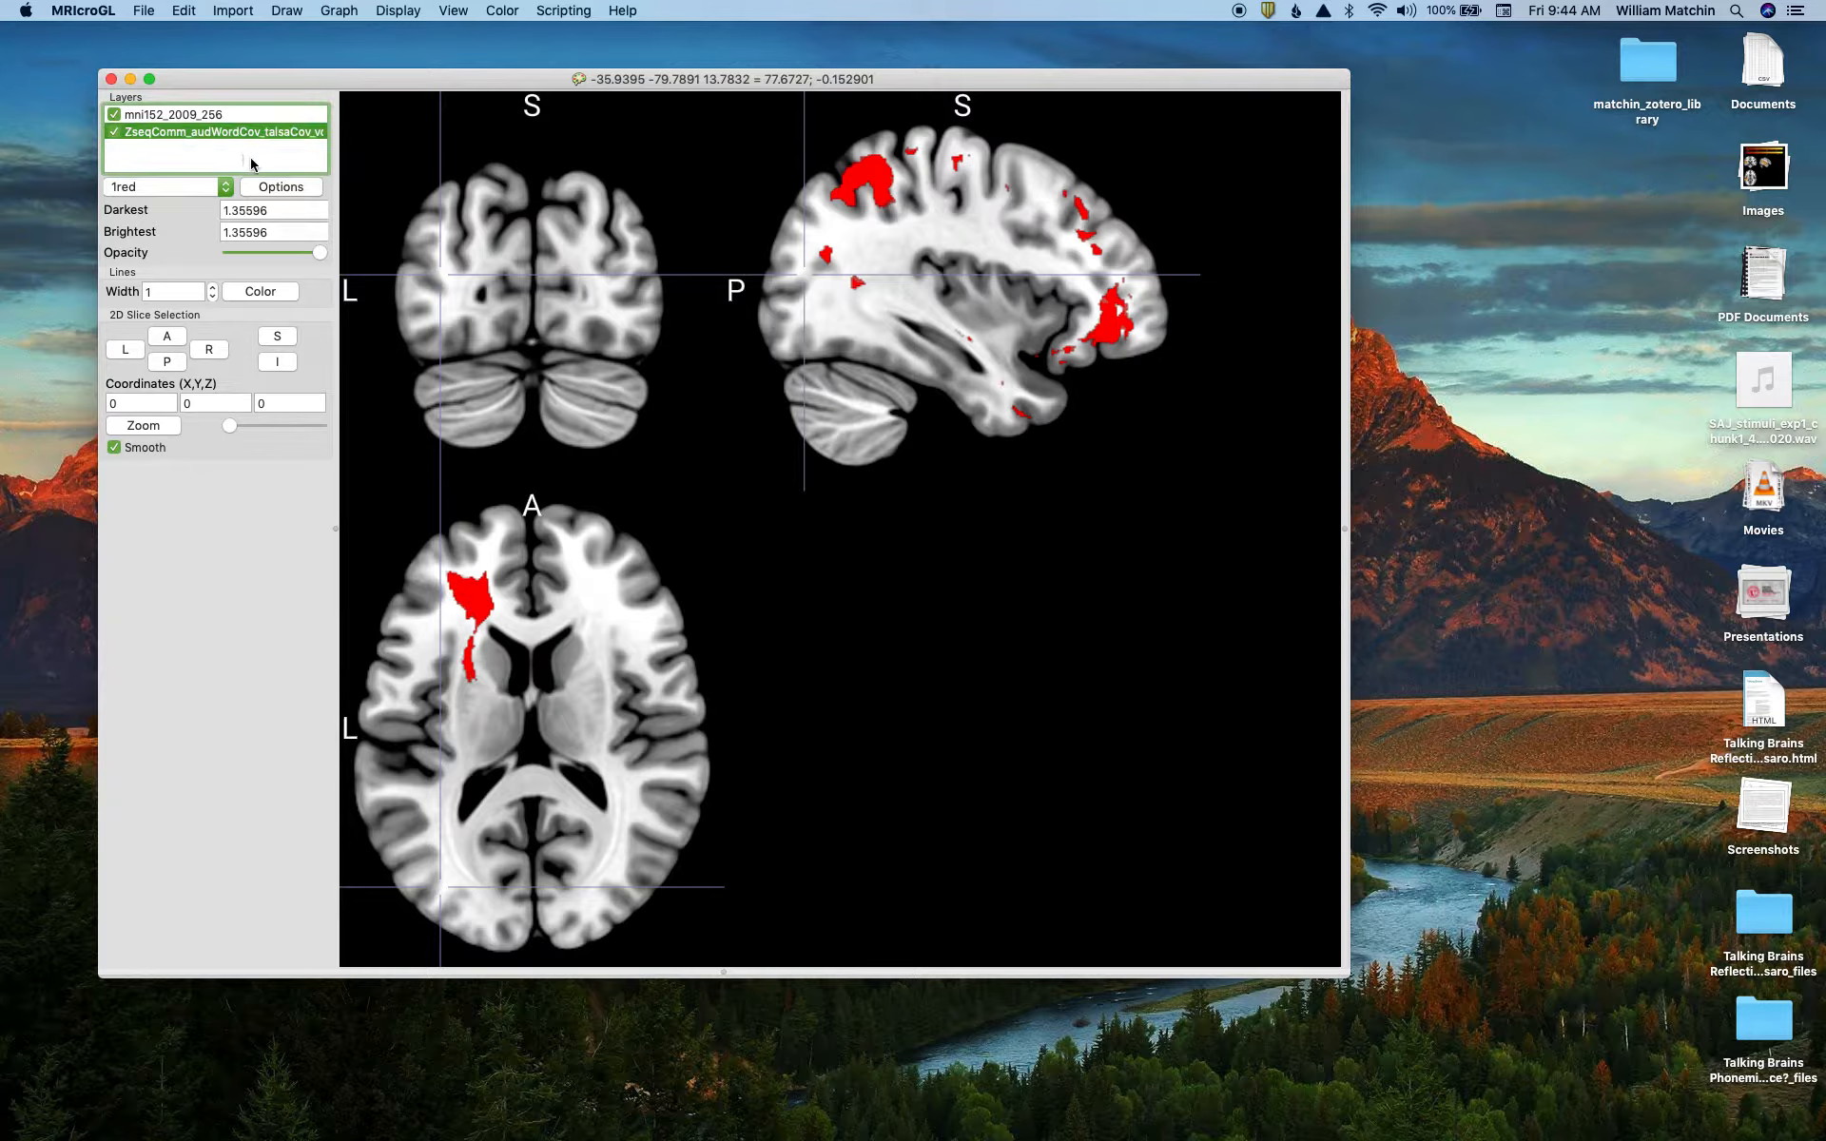
click(167, 116)
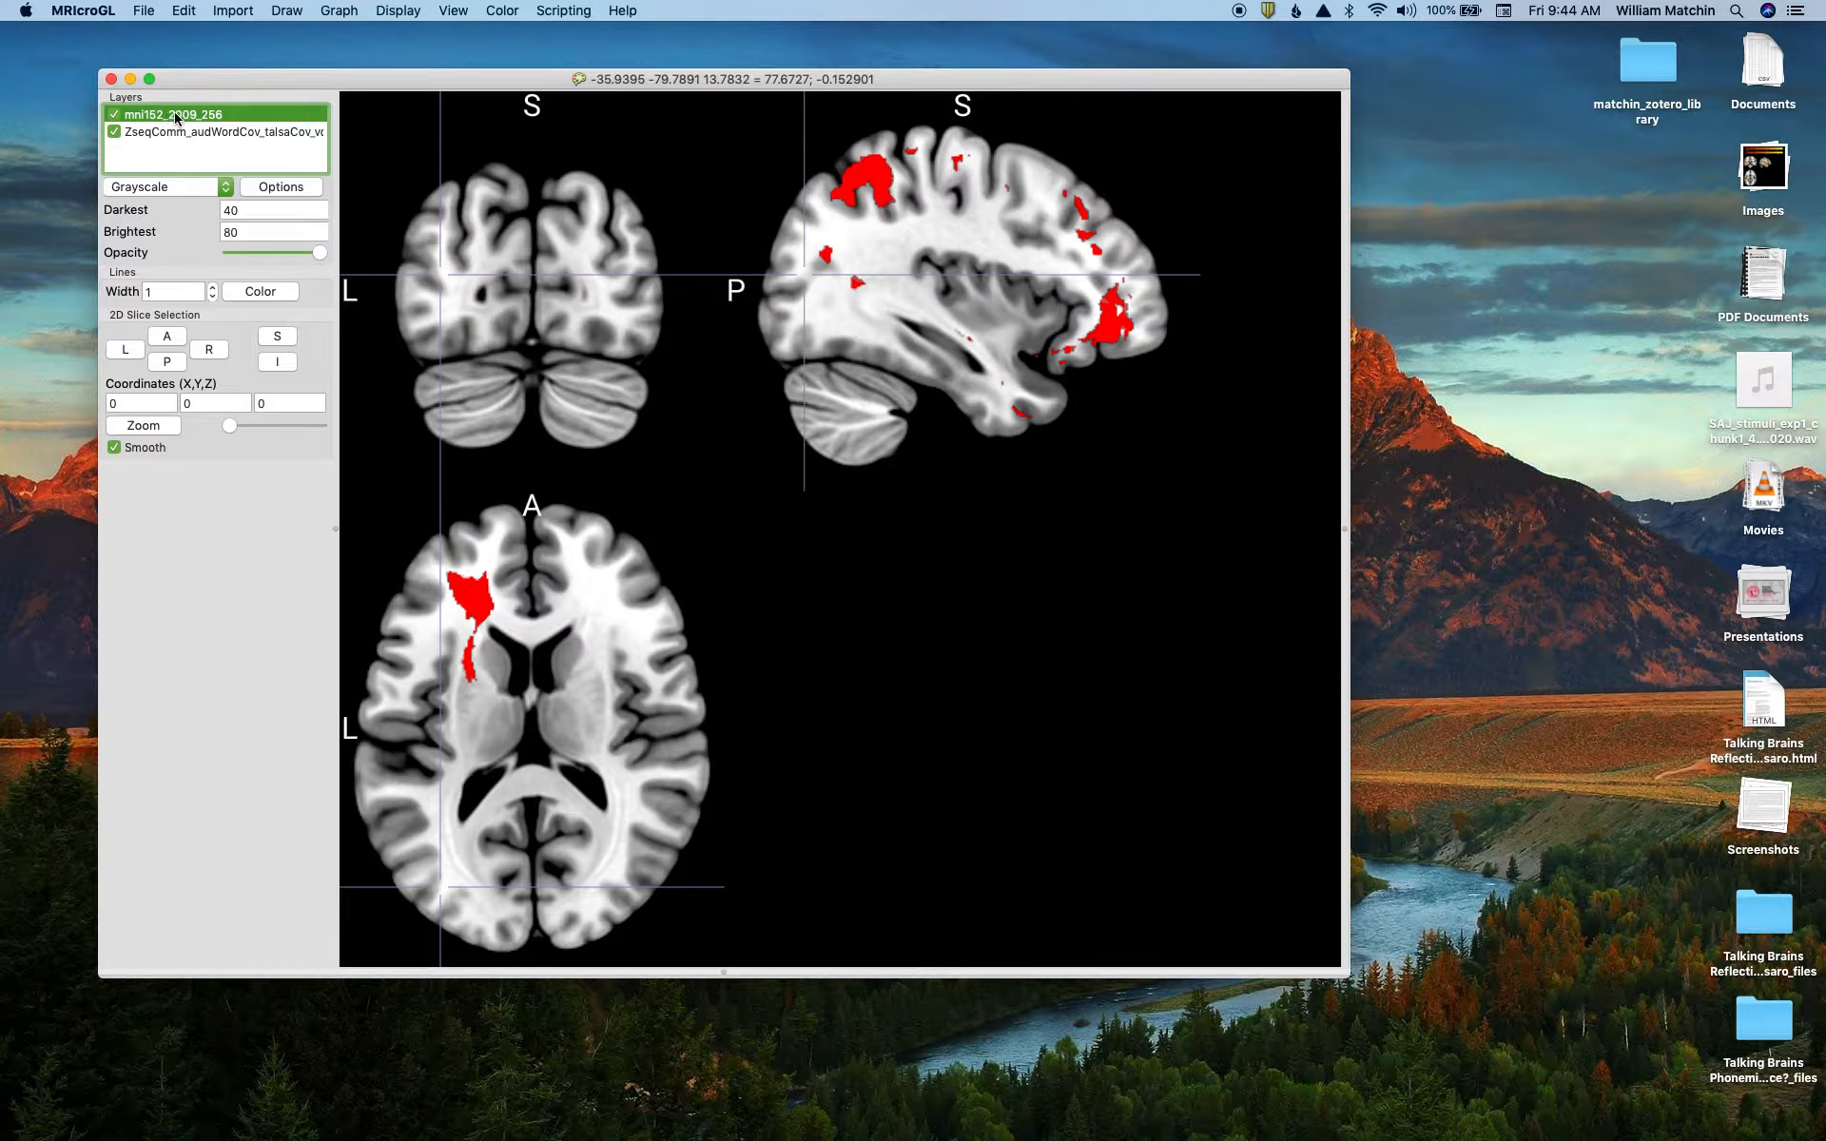
click(186, 134)
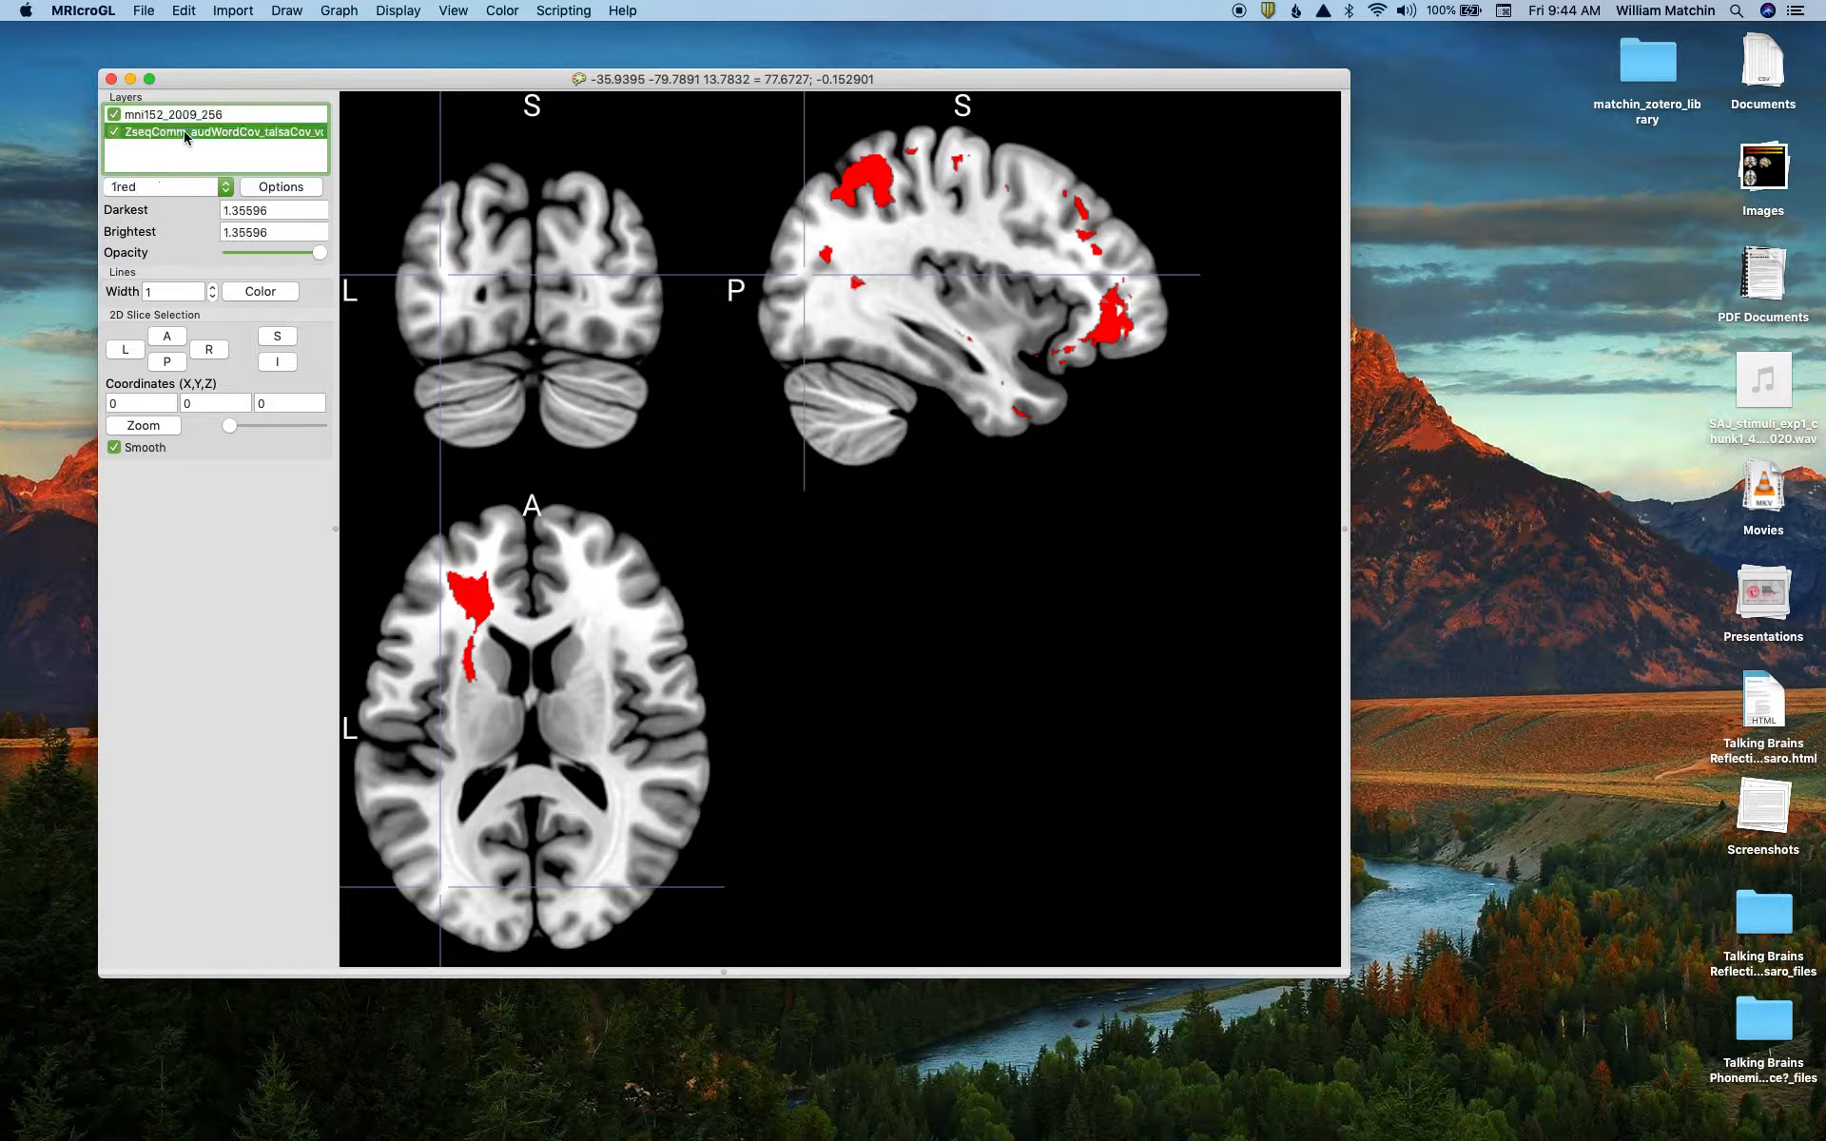
click(178, 115)
click(175, 132)
Switch the ZseqComm overlay's visibility off and on twice to compare the slices with and without it
click(115, 132)
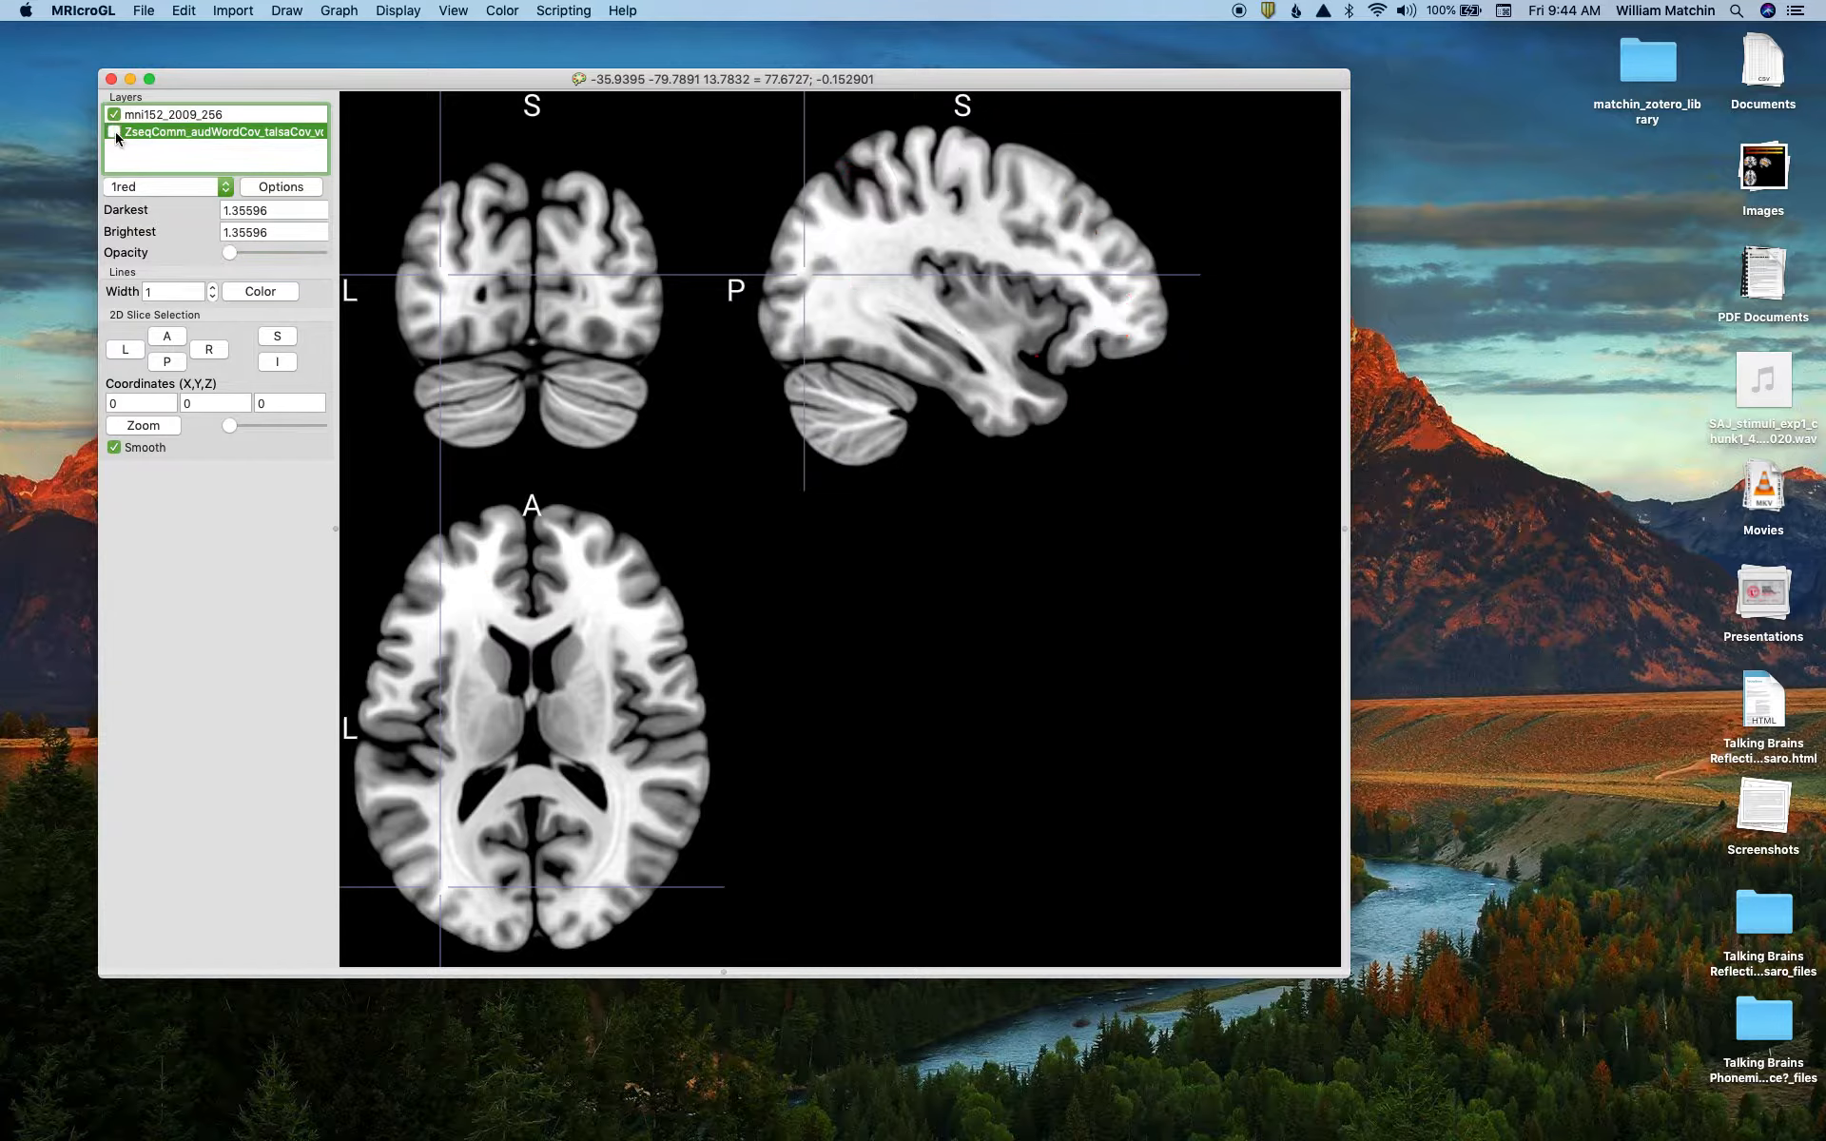
click(114, 132)
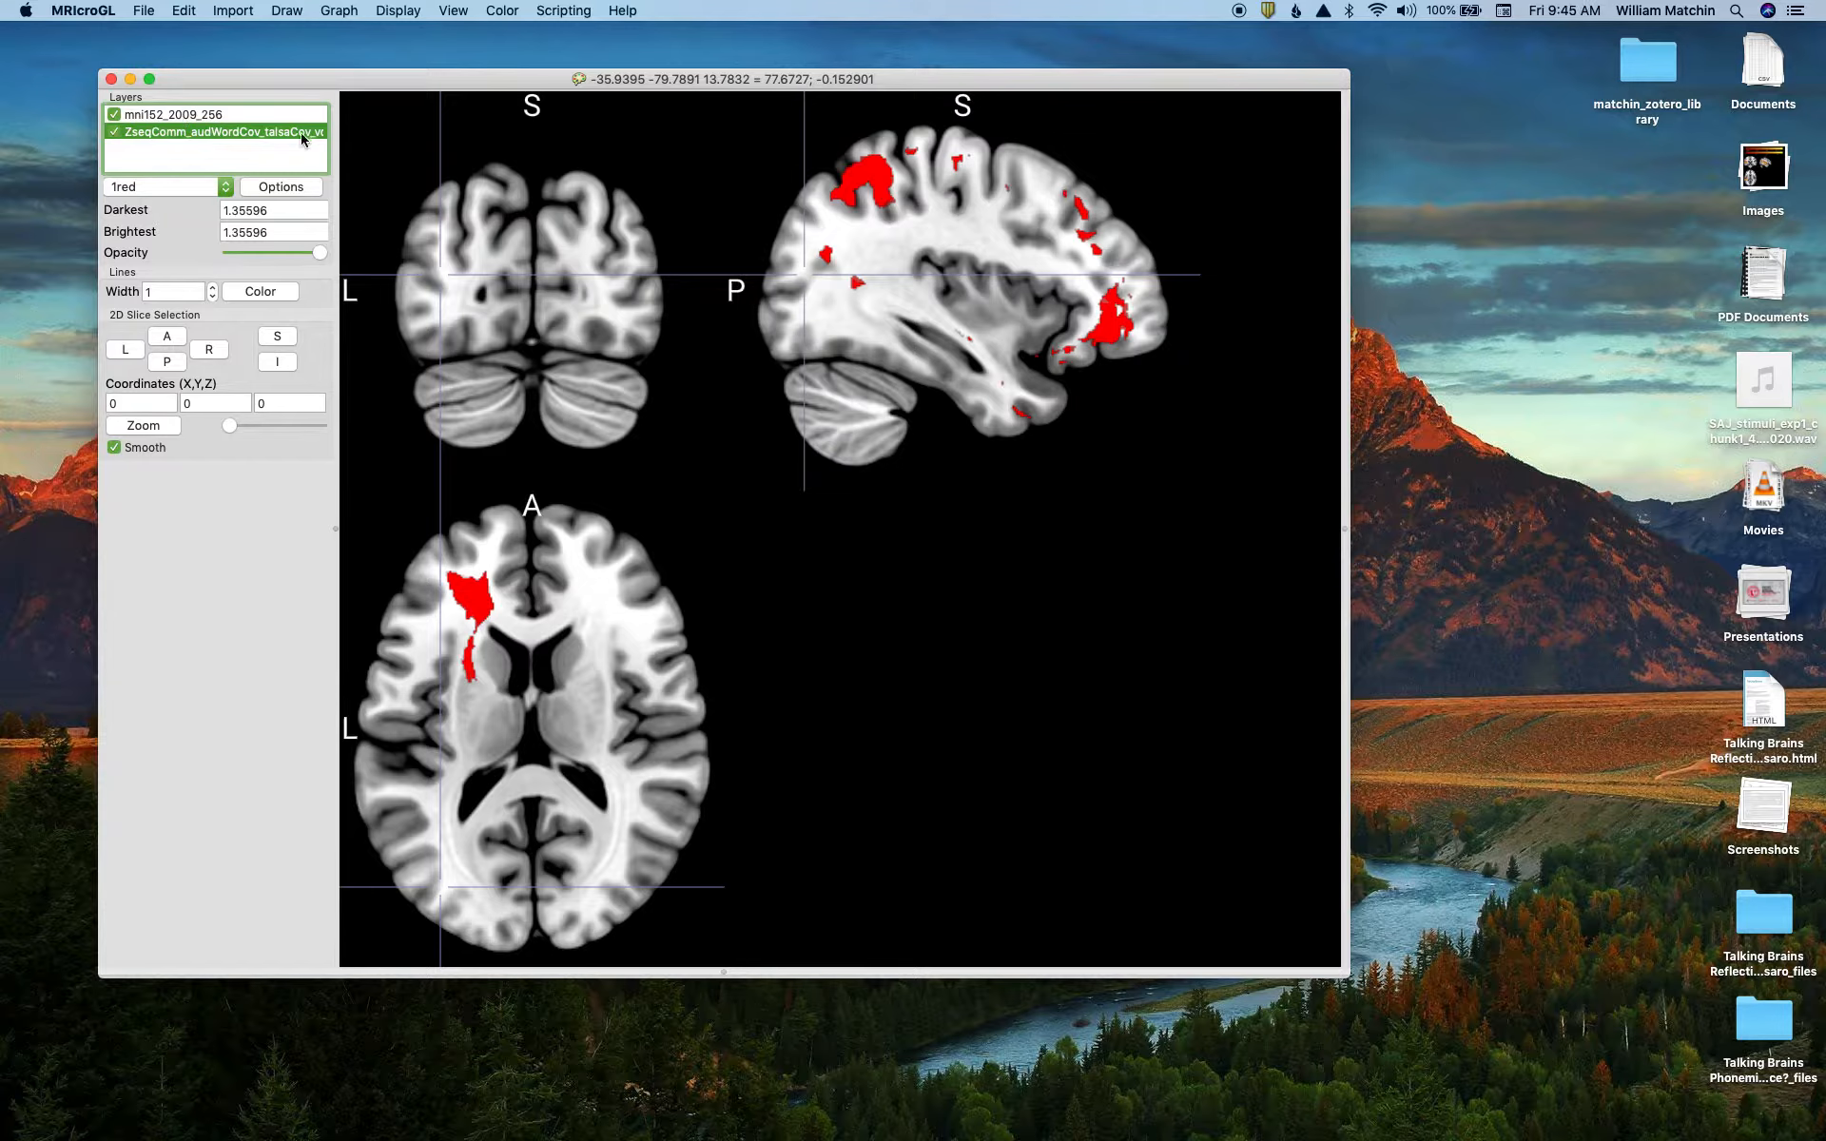
click(114, 131)
click(114, 131)
Review the overlay's color scheme choices, keeping 1red, and inspect its Darkest and Brightest values
click(198, 188)
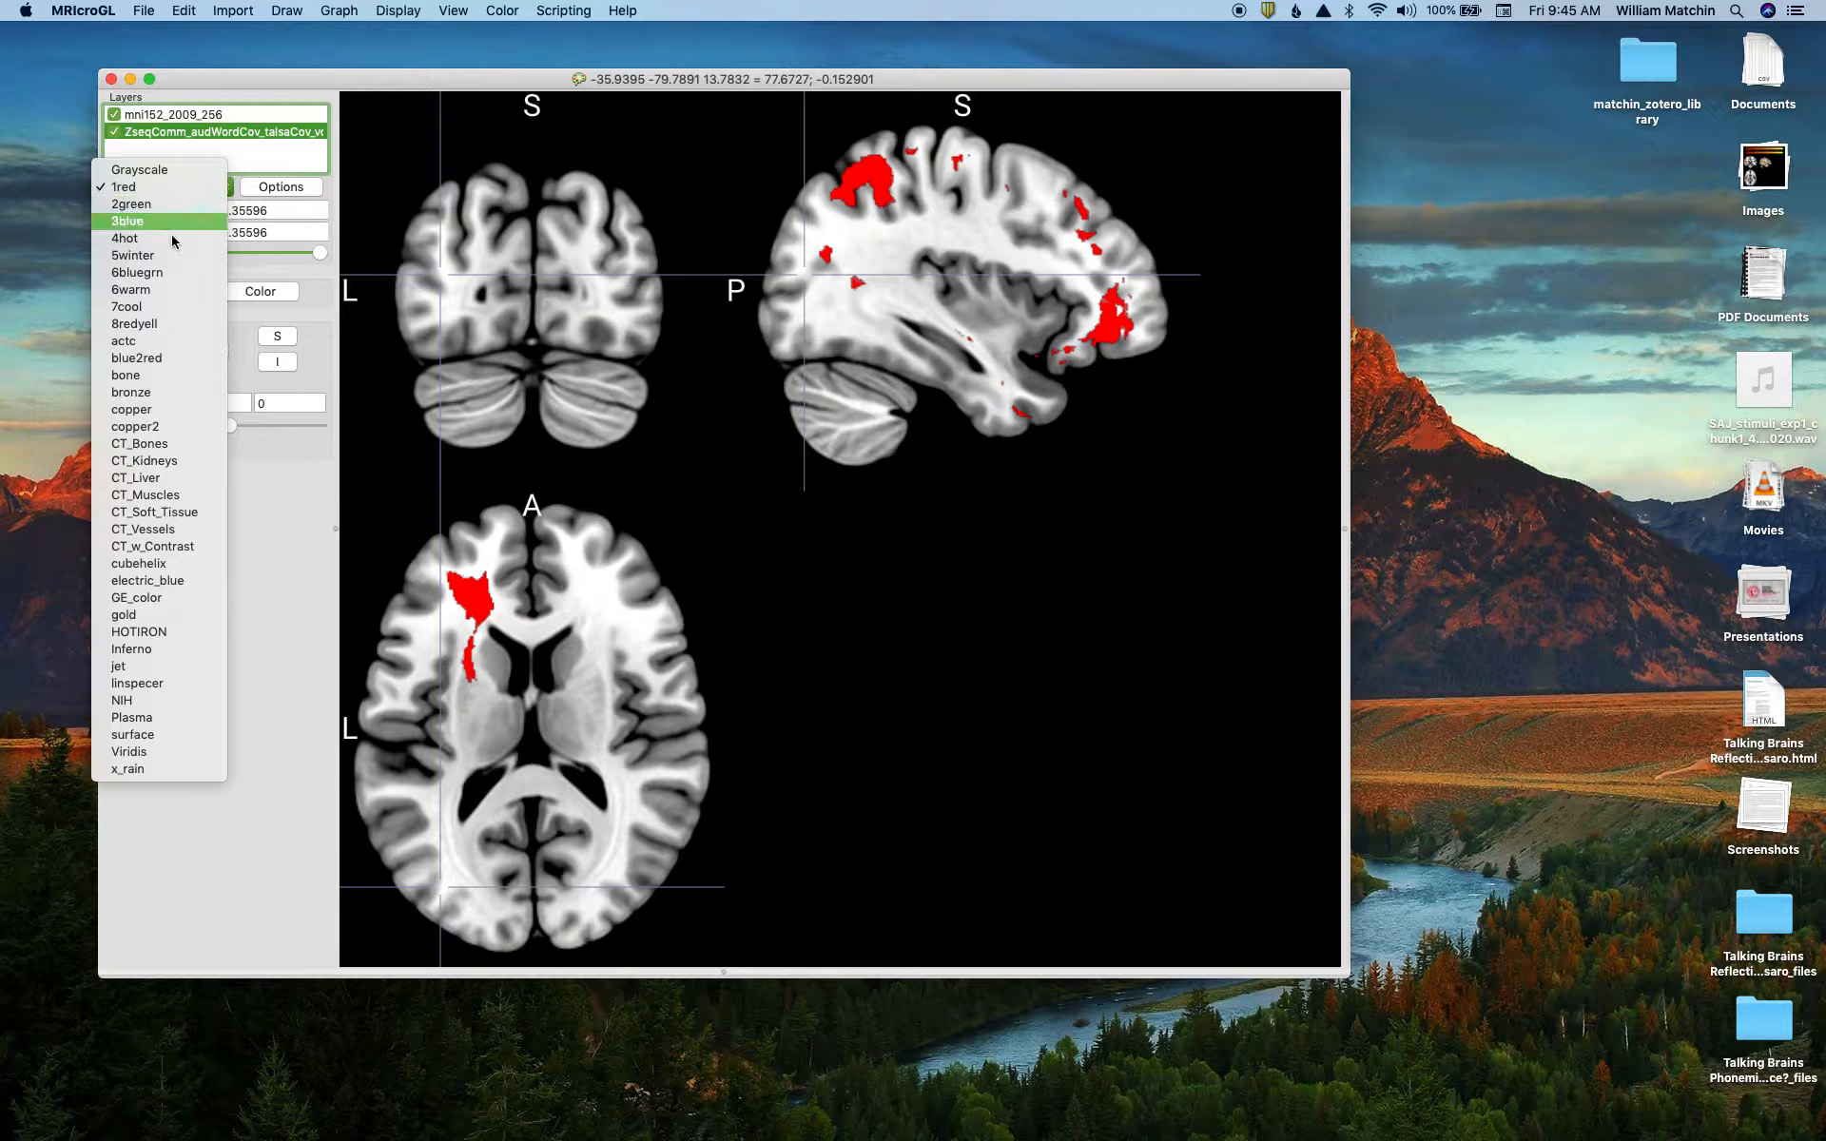
click(136, 187)
click(280, 213)
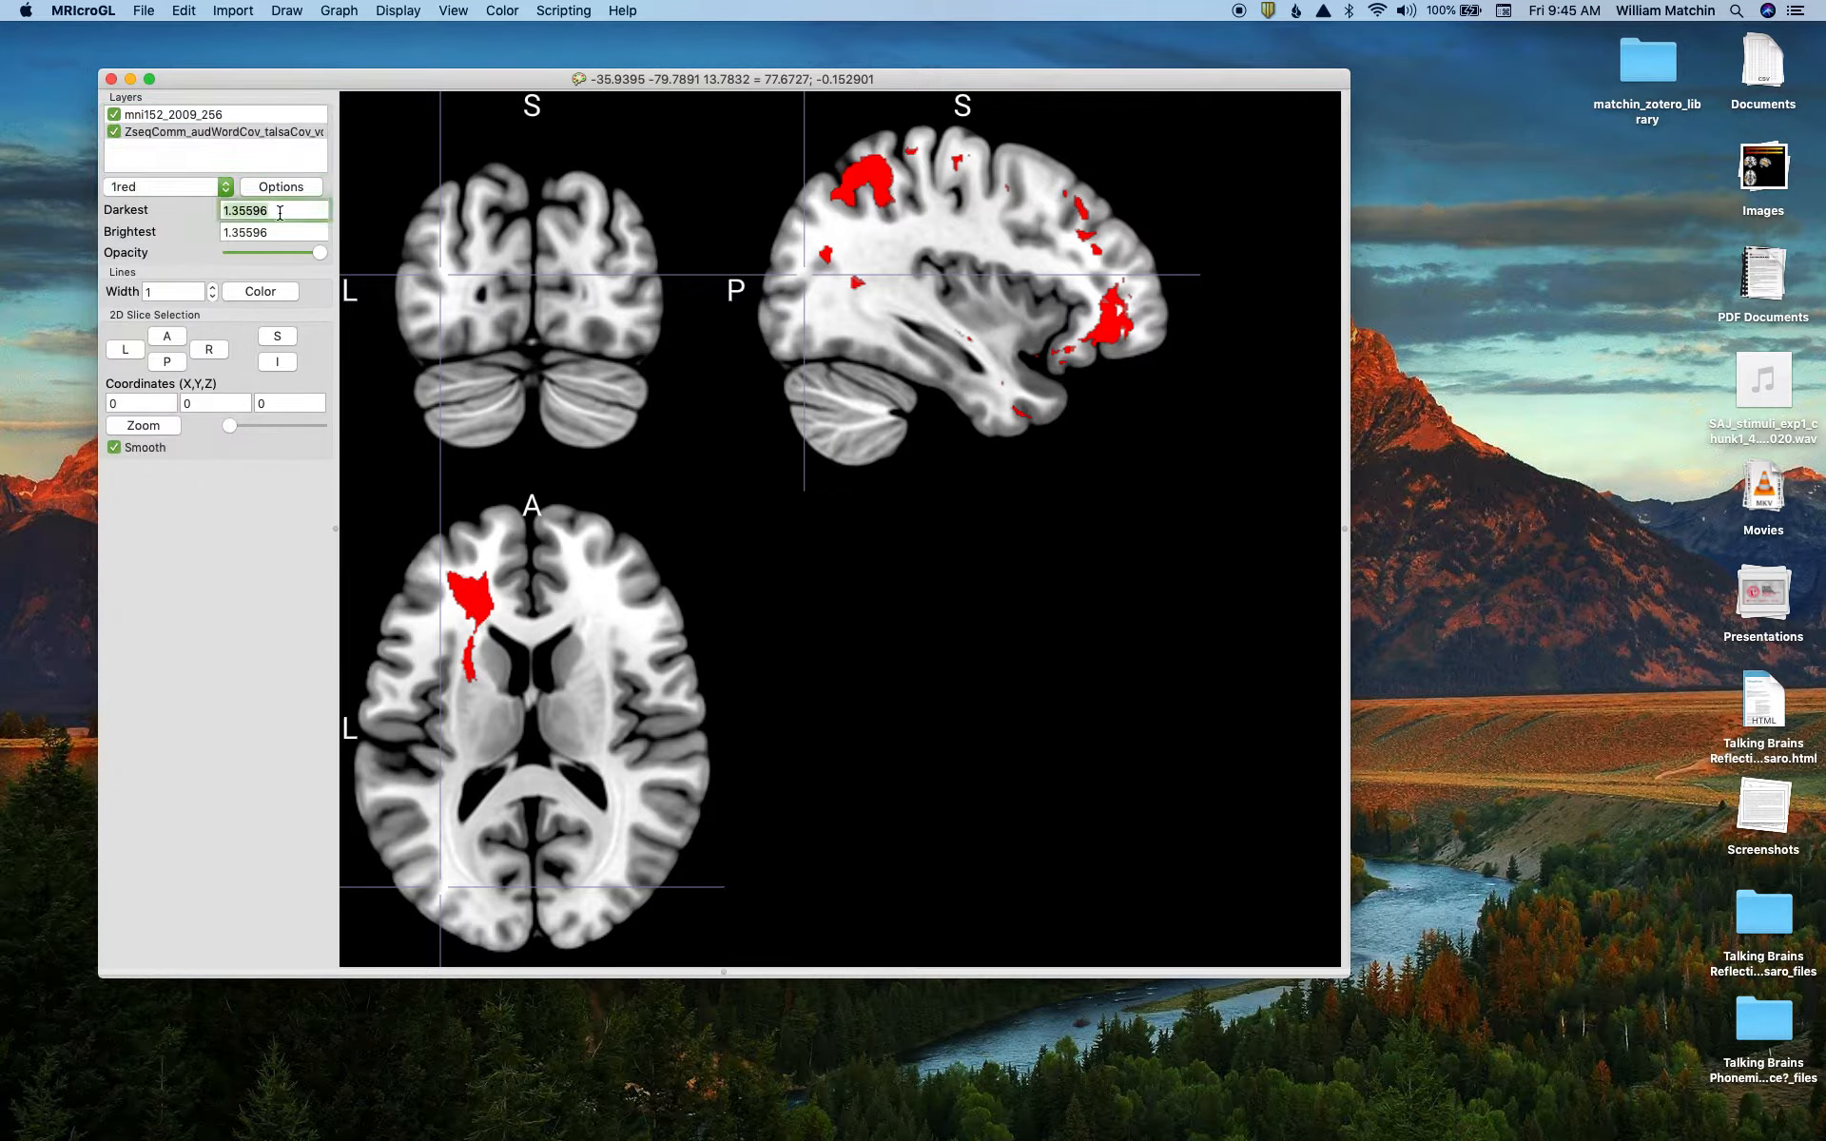
click(241, 212)
key(Tab)
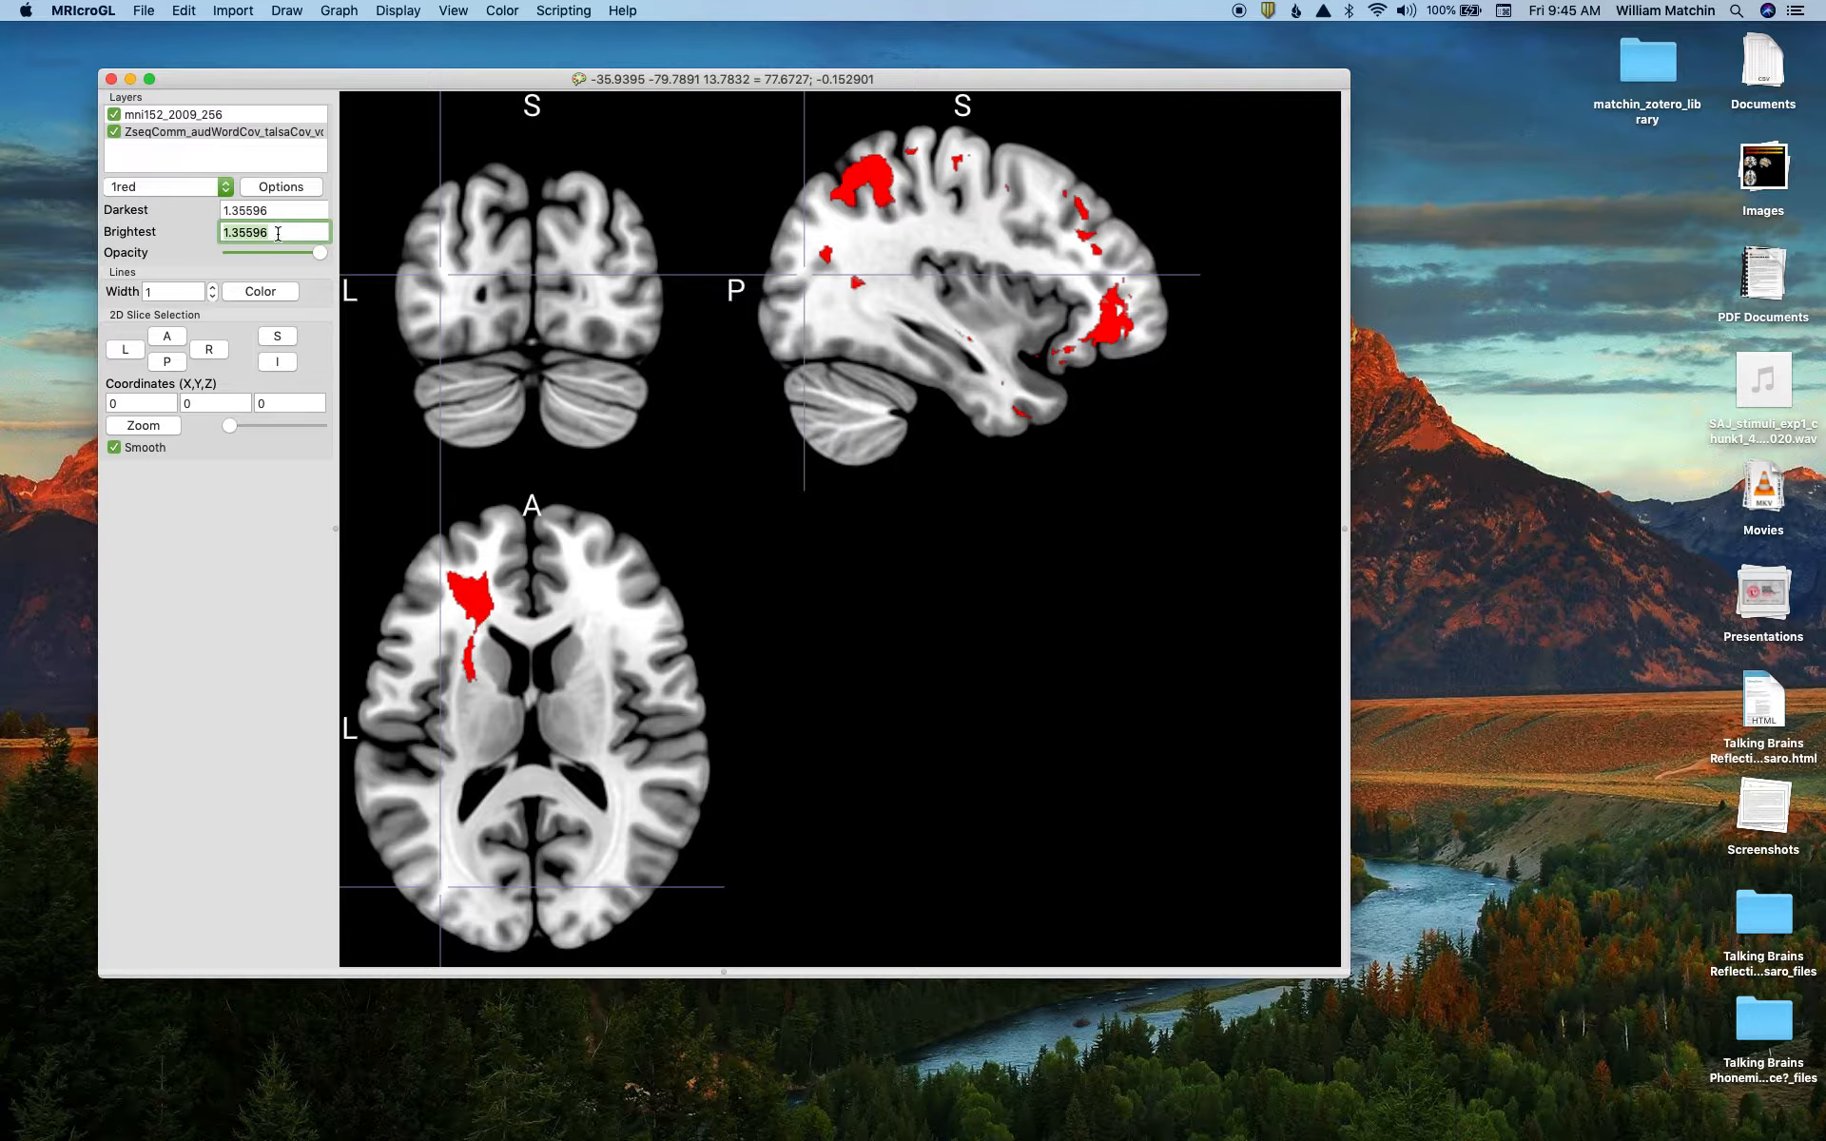
click(277, 233)
Place the crosshair inside the left frontal red cluster and move it laterally outside to compare the voxel values
click(471, 600)
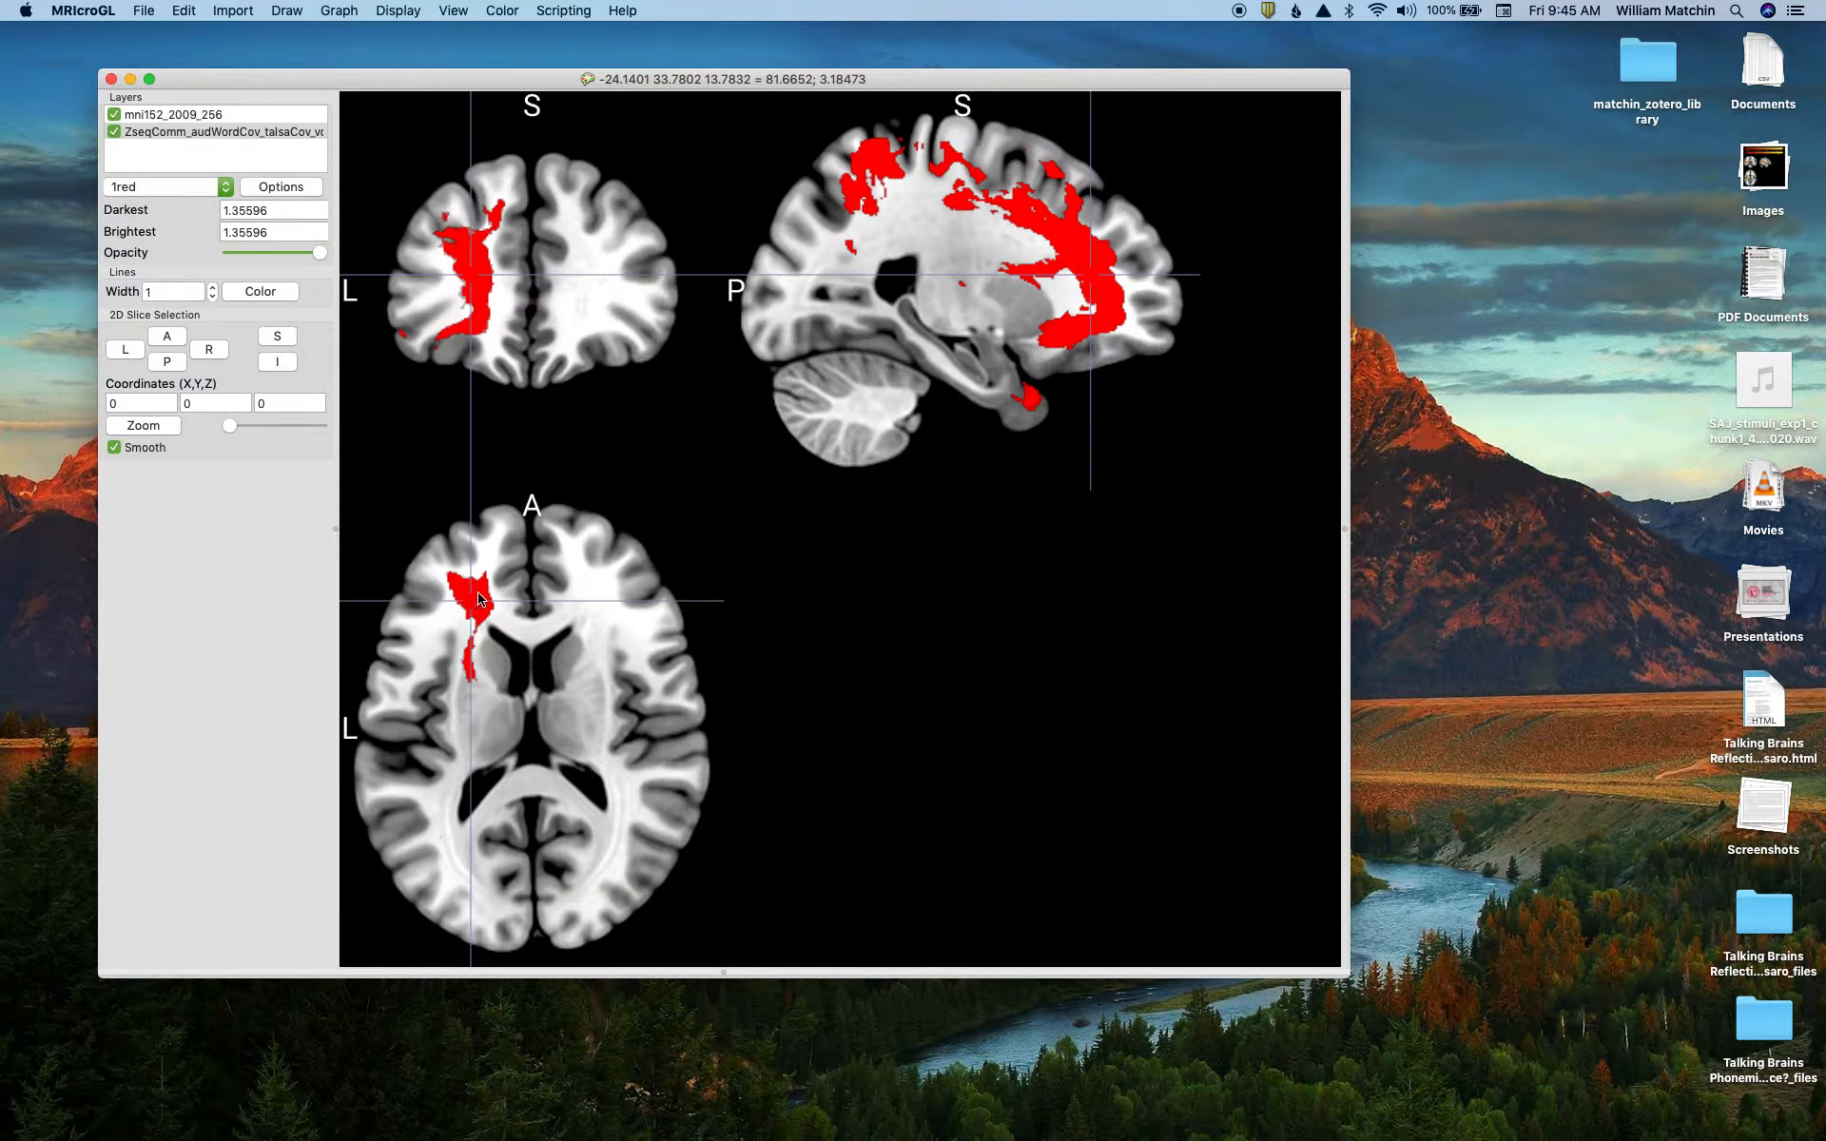
drag(470, 600, 416, 603)
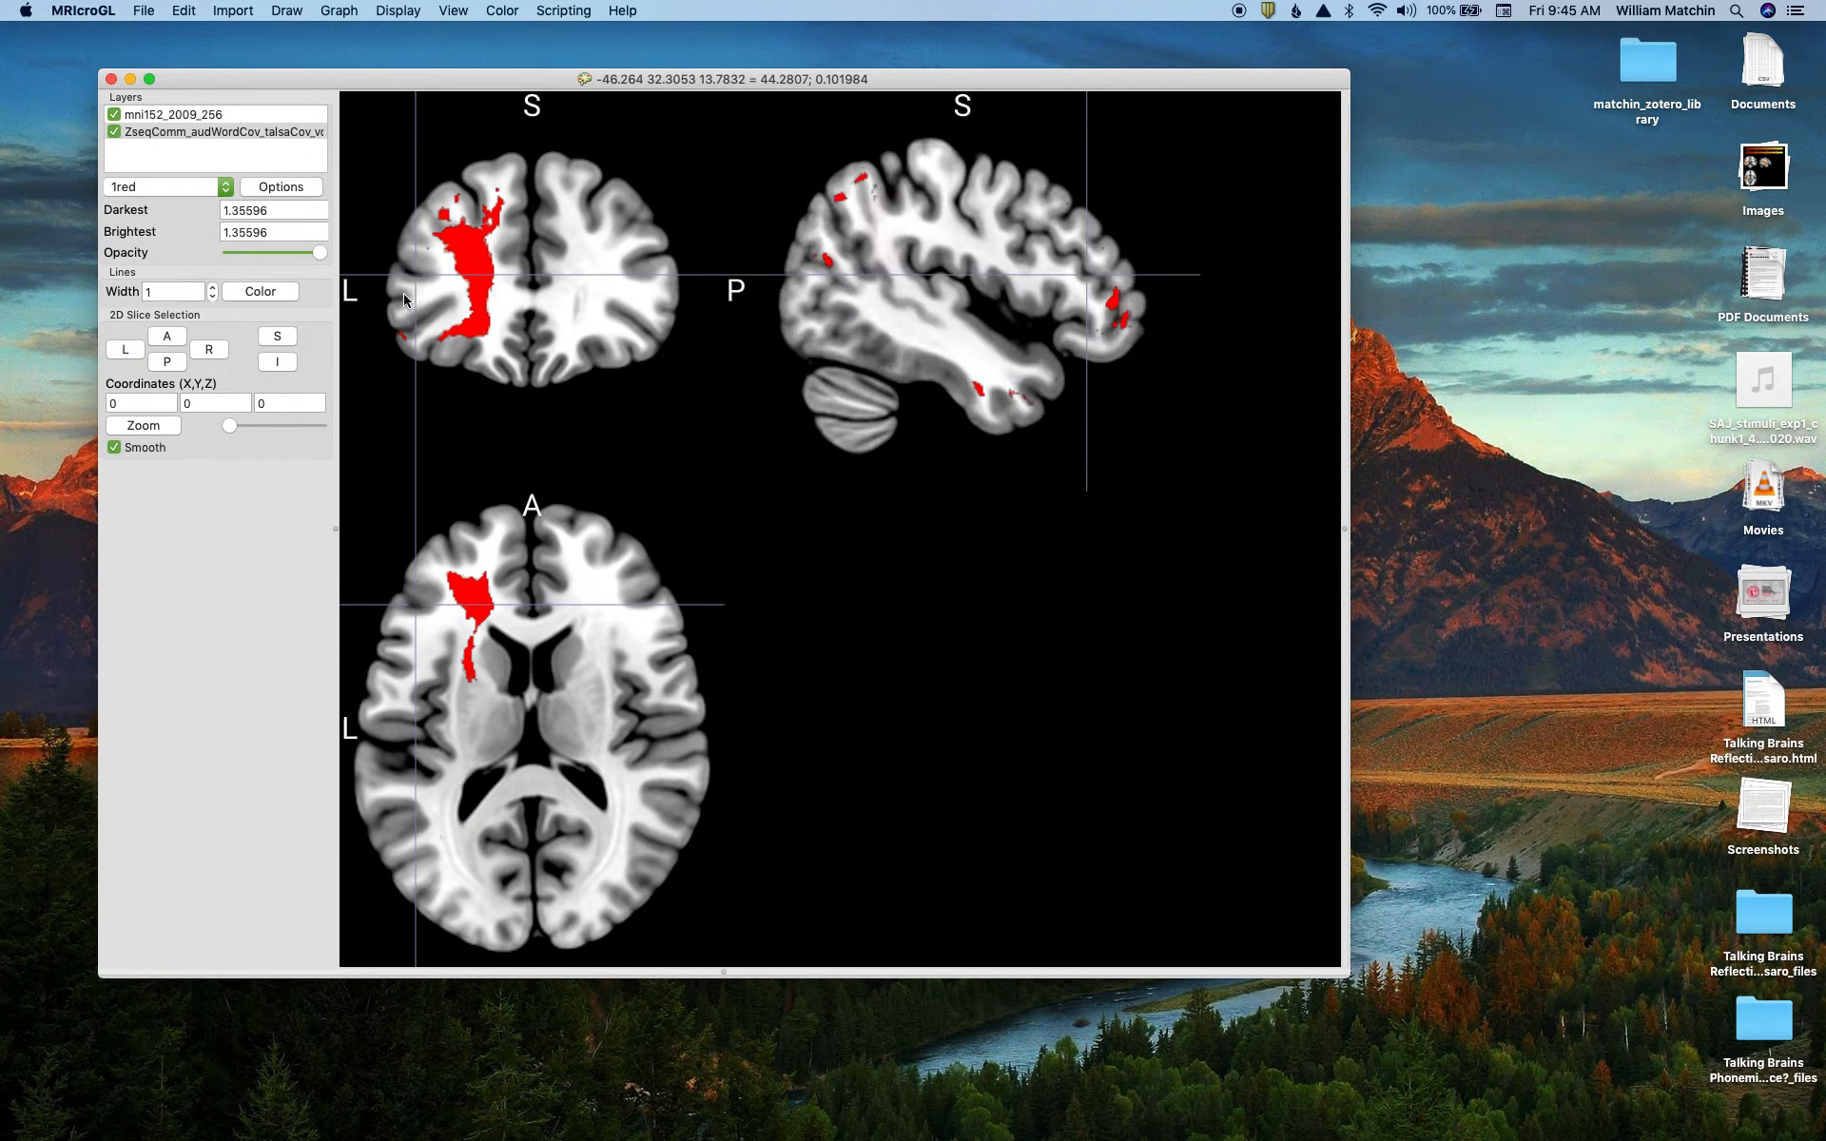
Set both the Darkest and Brightest values of the ZseqComm overlay to -1.645
click(396, 295)
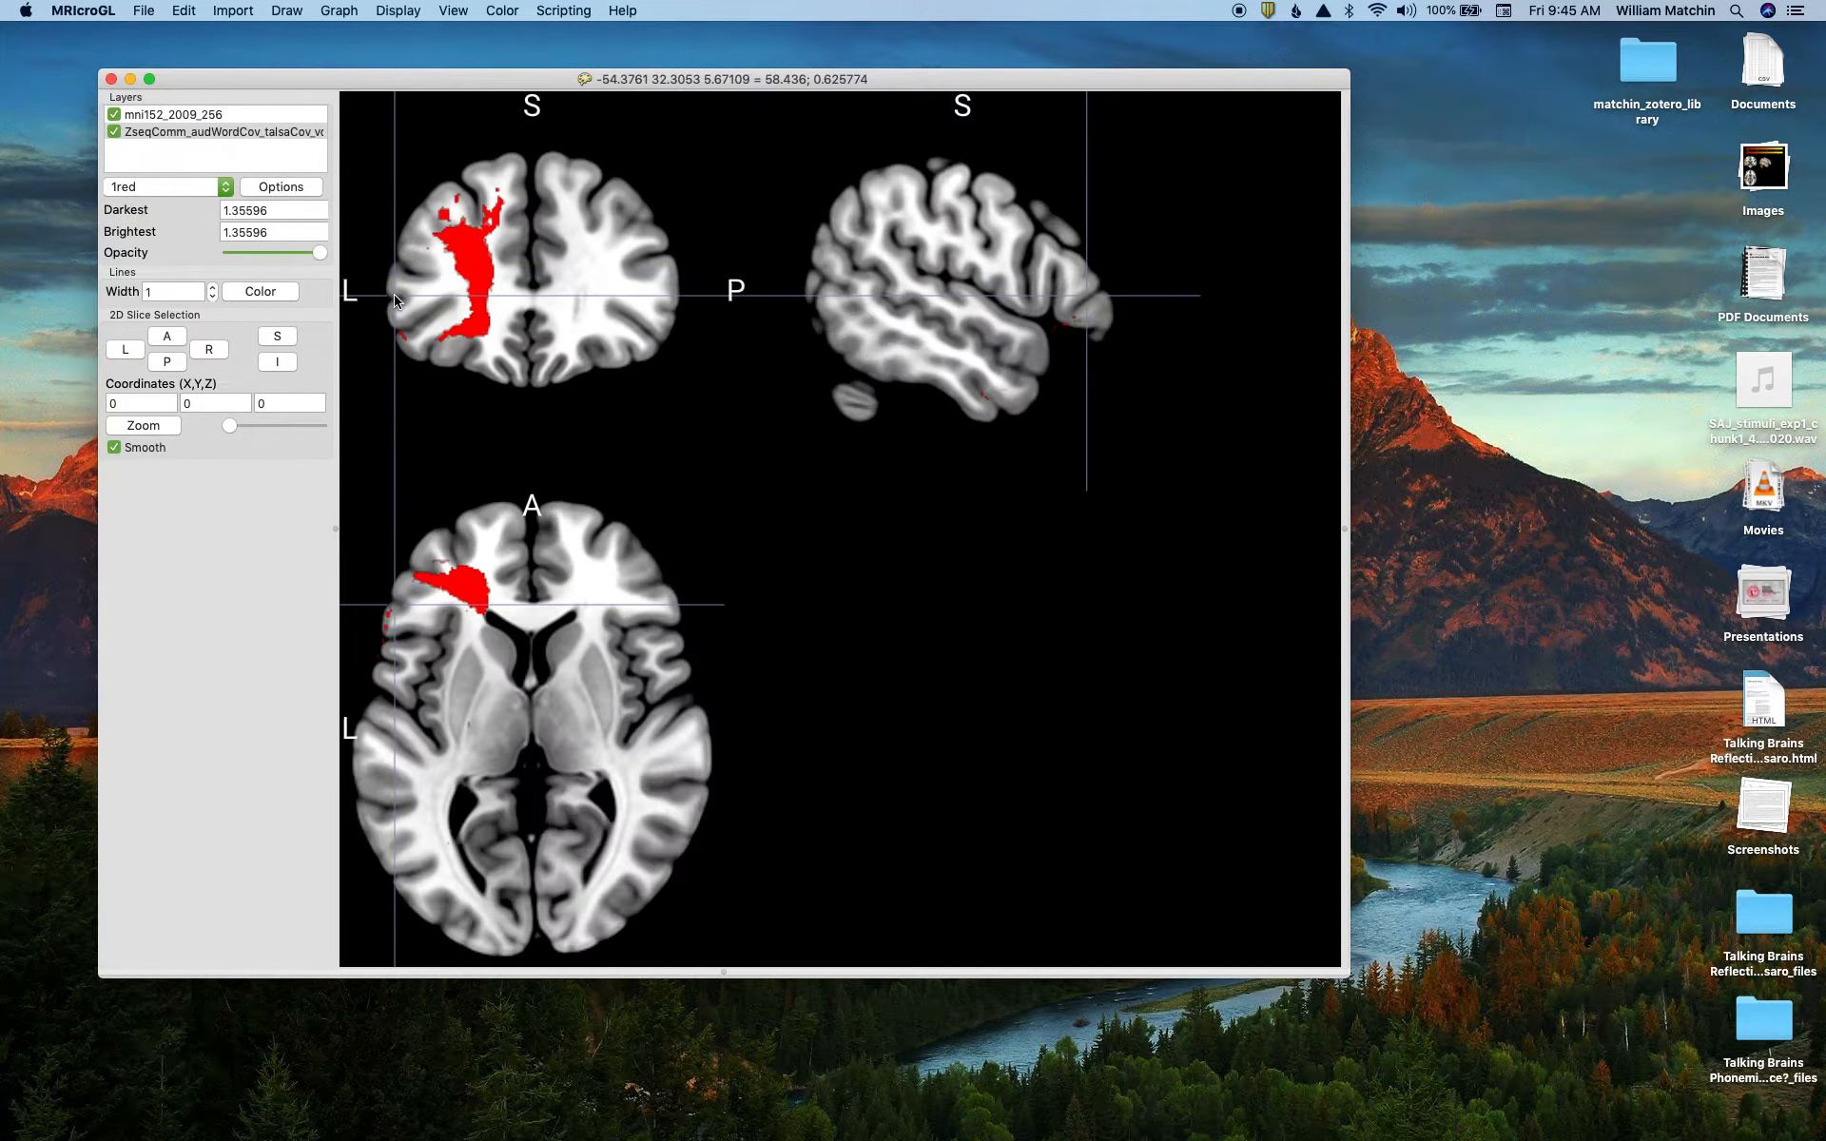
click(197, 133)
click(272, 209)
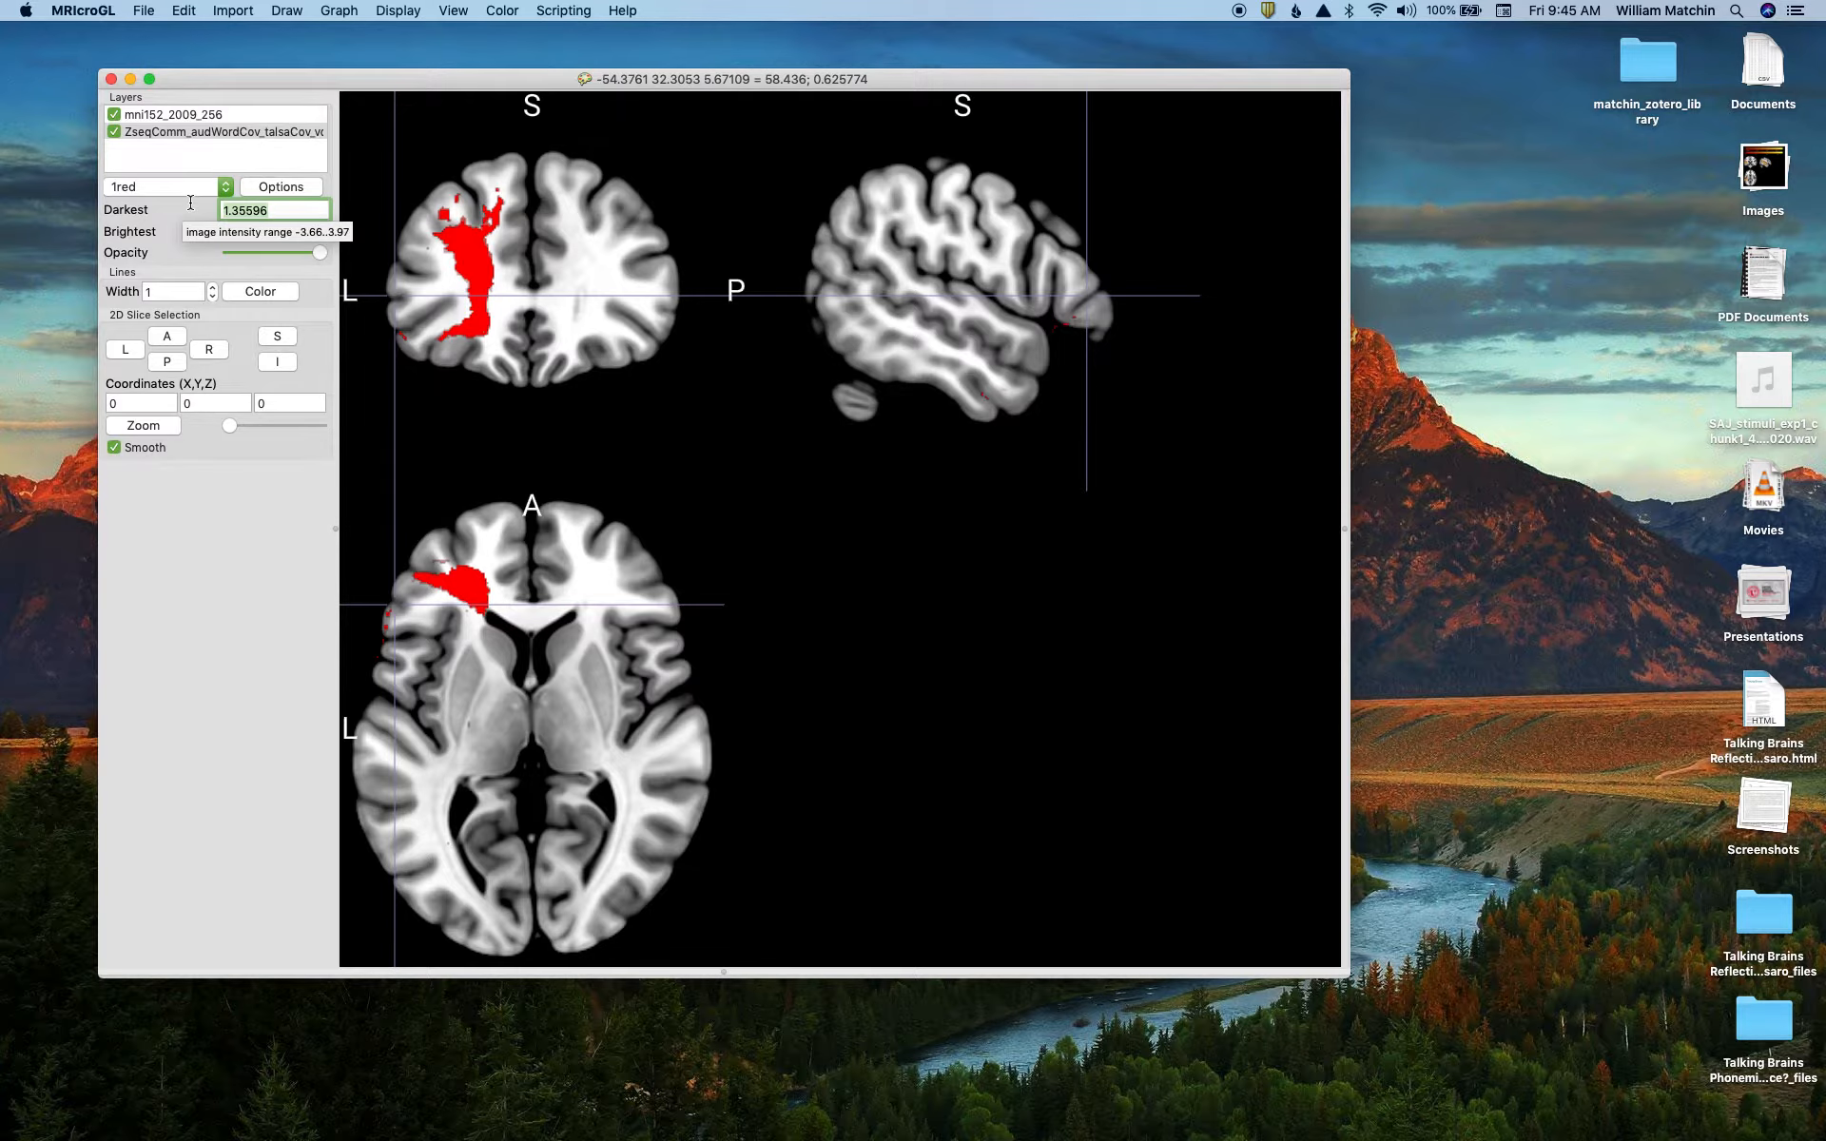
text(-1.645)
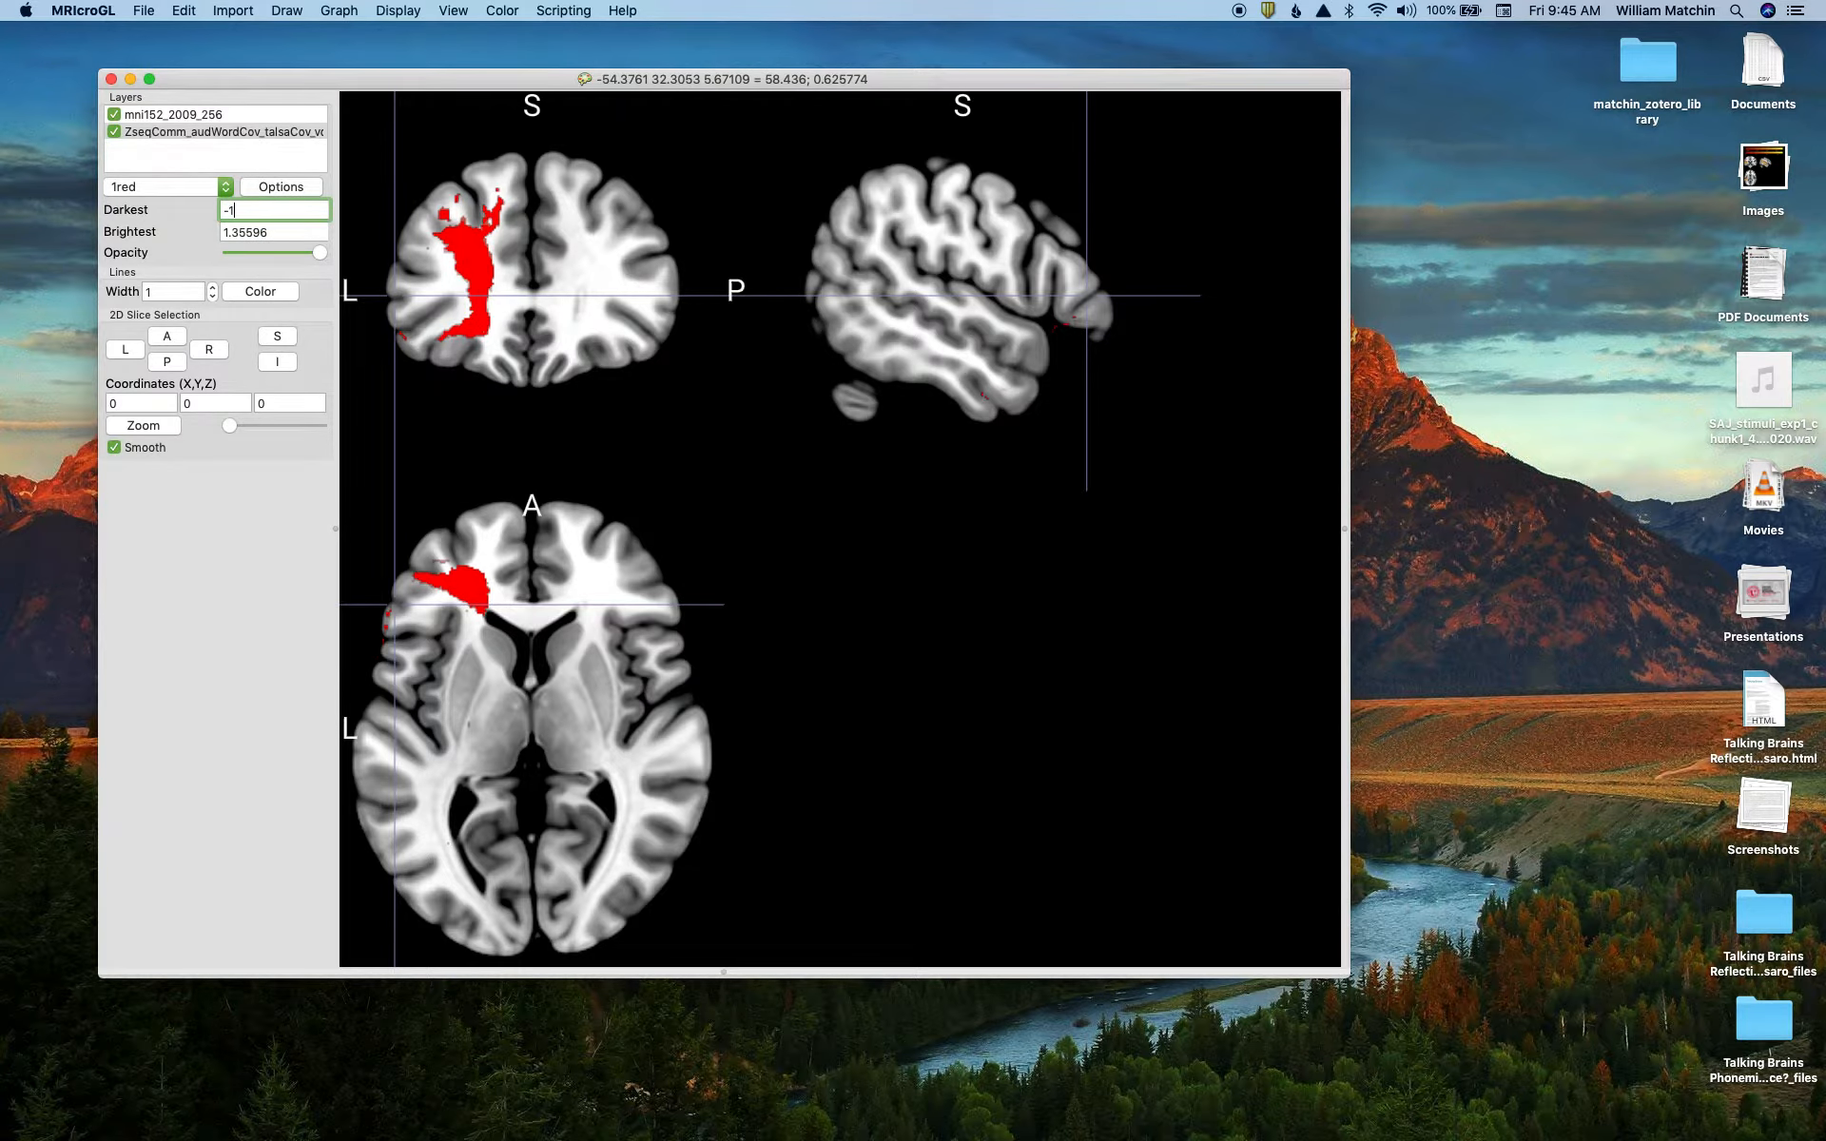
key(Return)
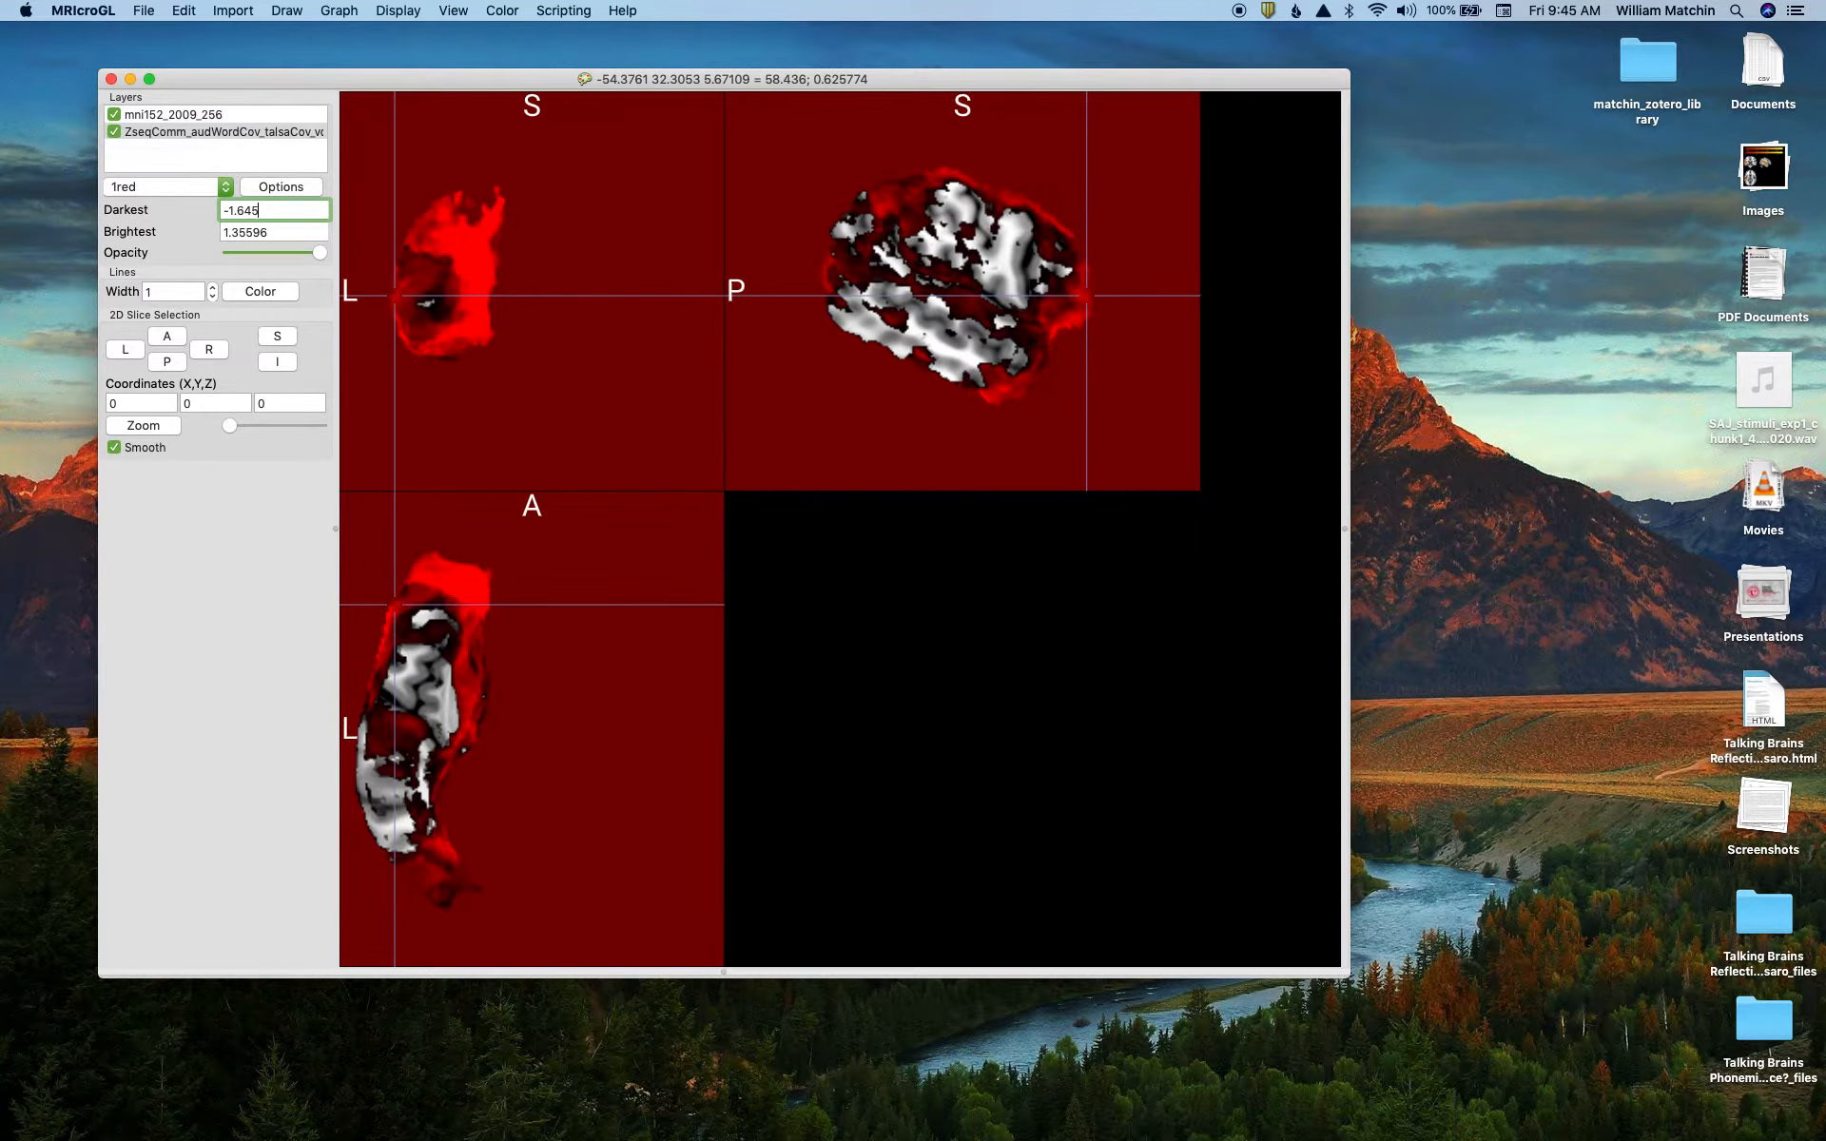
key(Return)
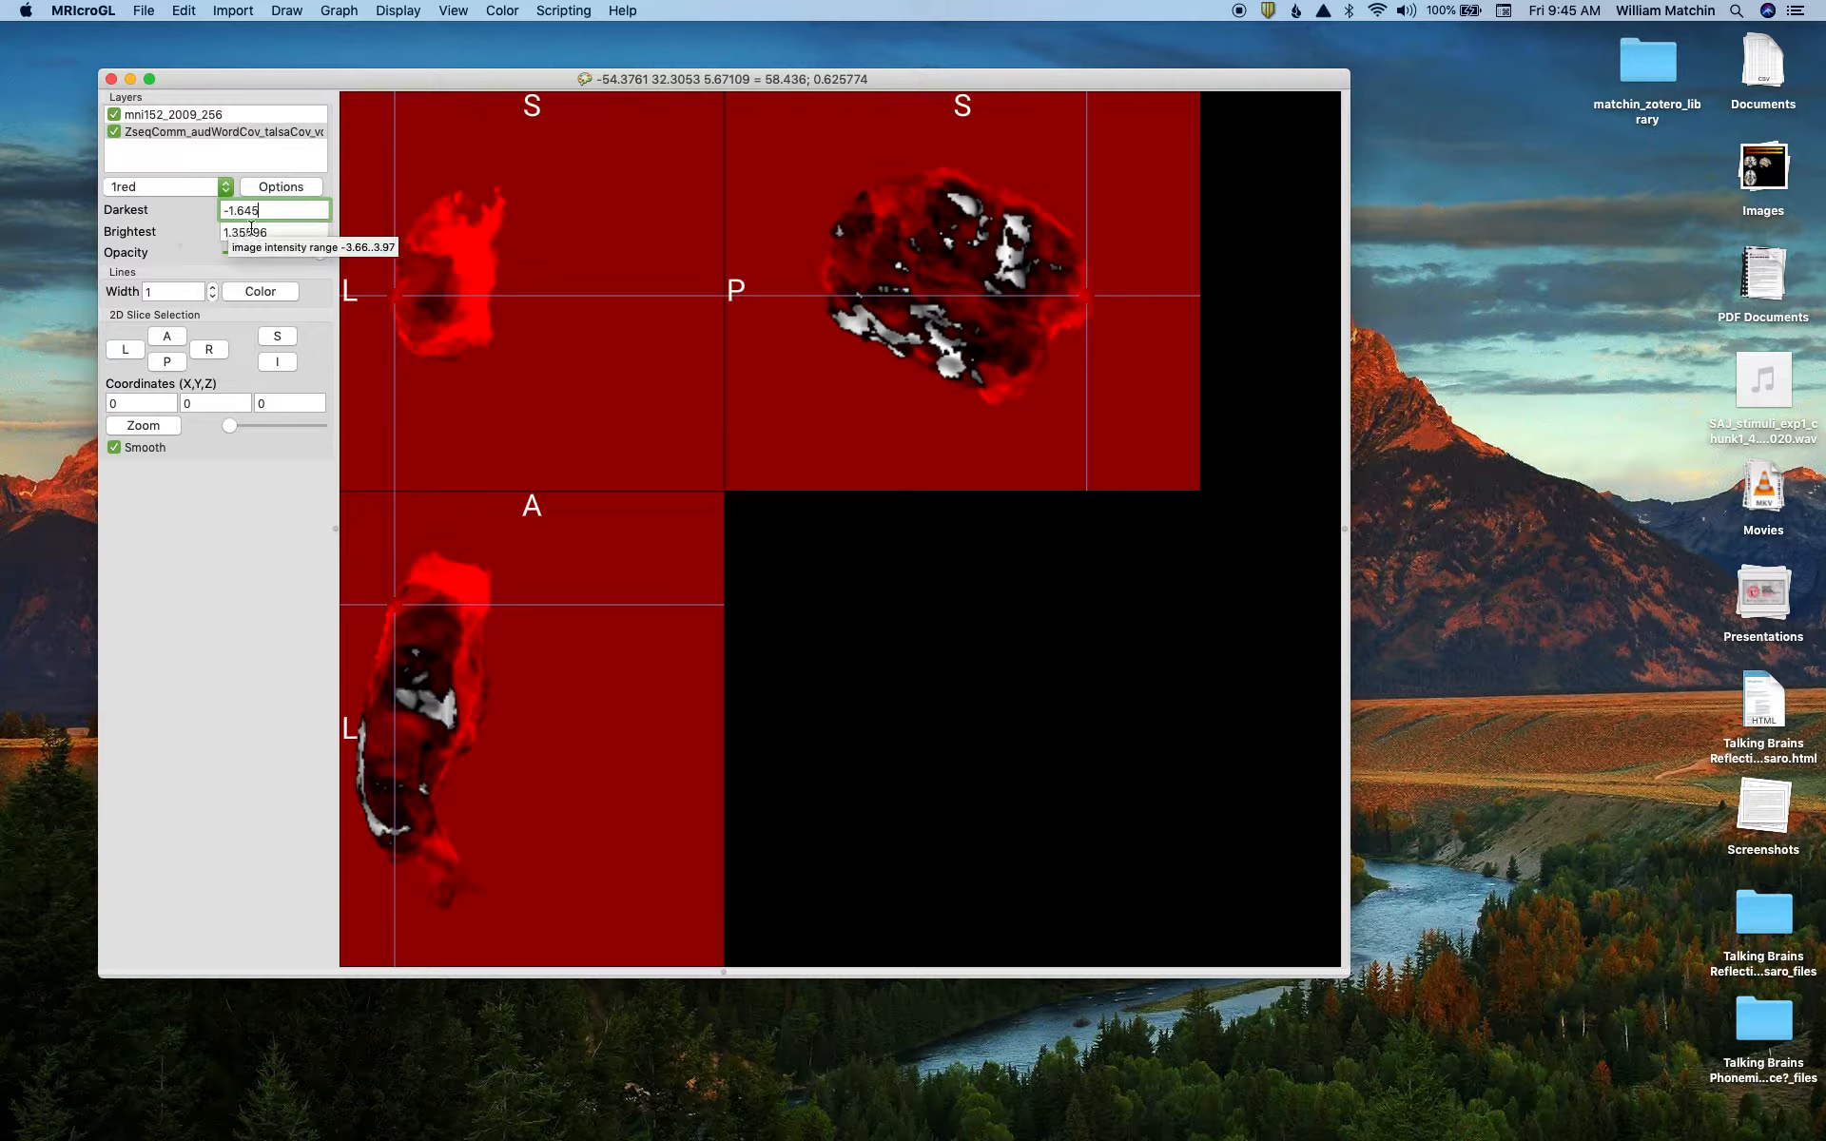
key(Tab)
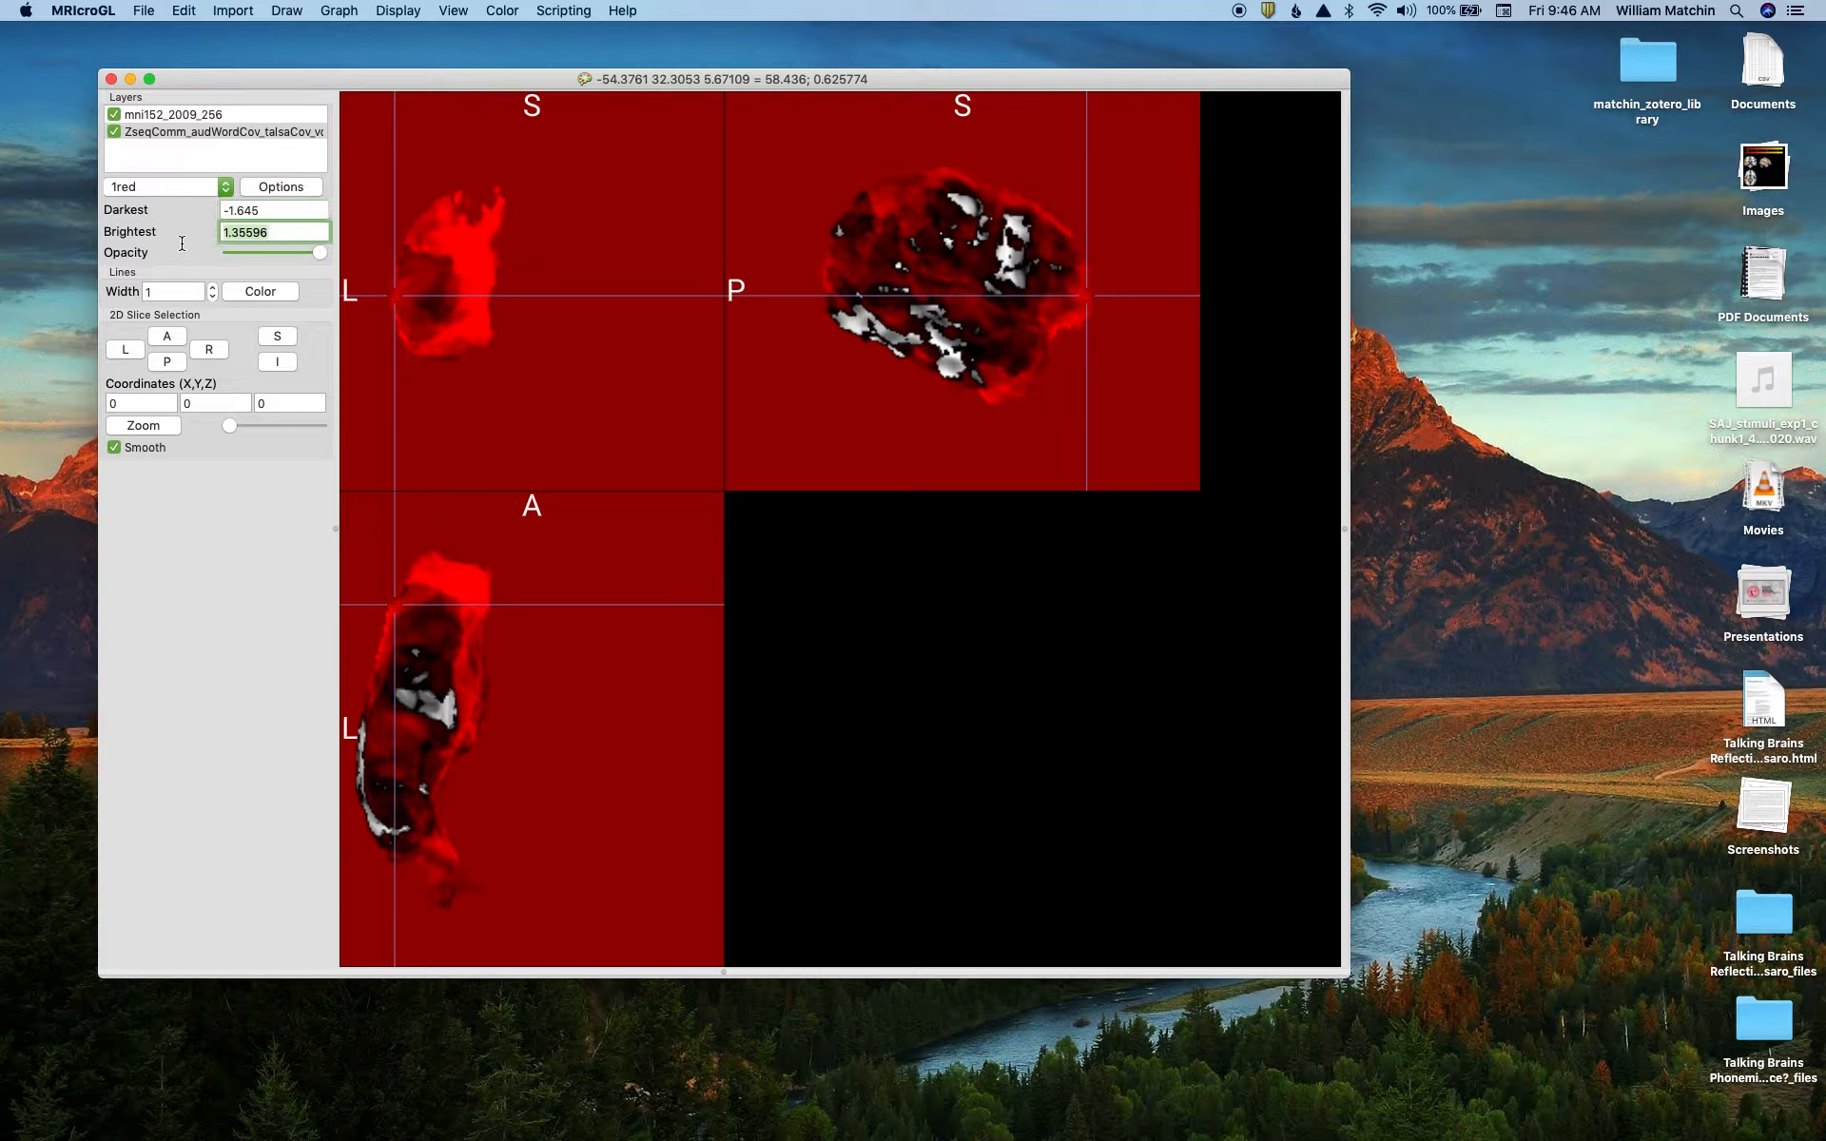
text(-1.645)
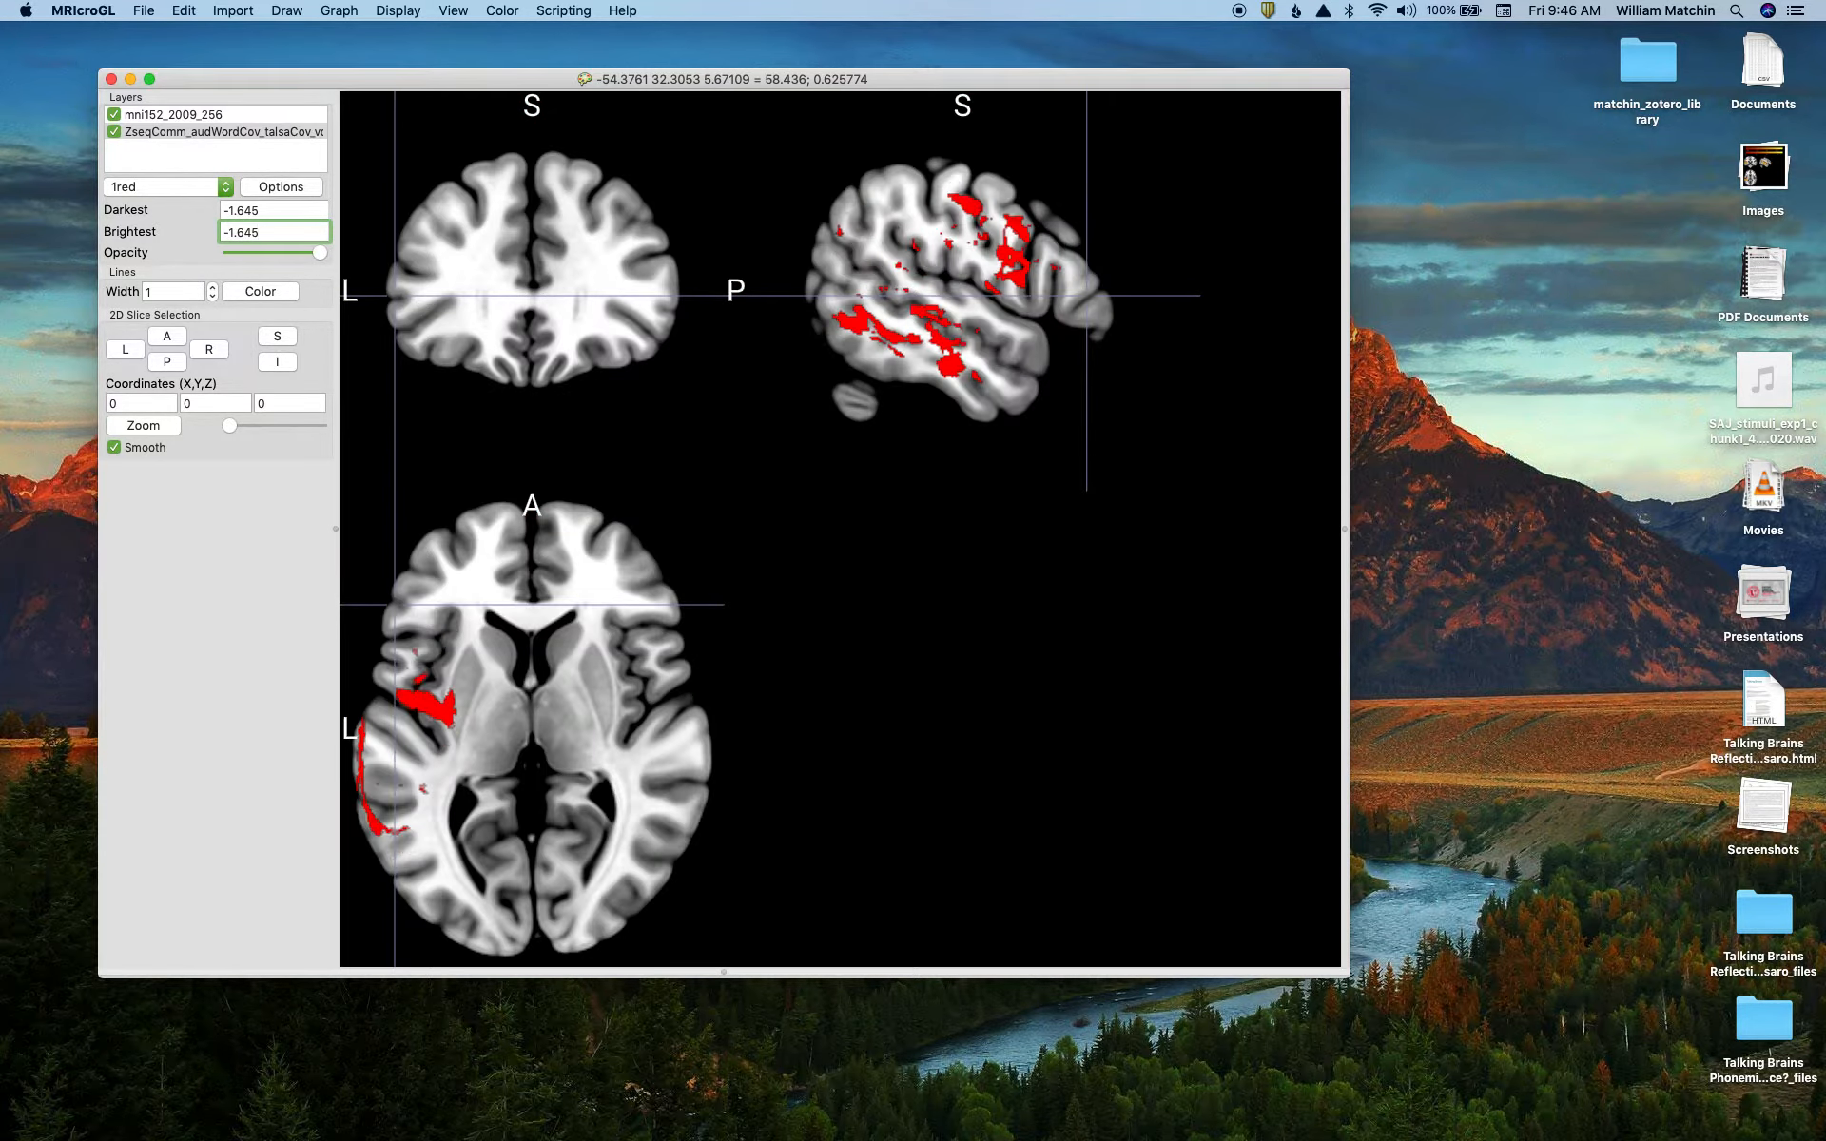
click(267, 210)
key(Tab)
Probe voxel values across the left posterior temporal red cluster and review the extra options available for the overlay
click(862, 318)
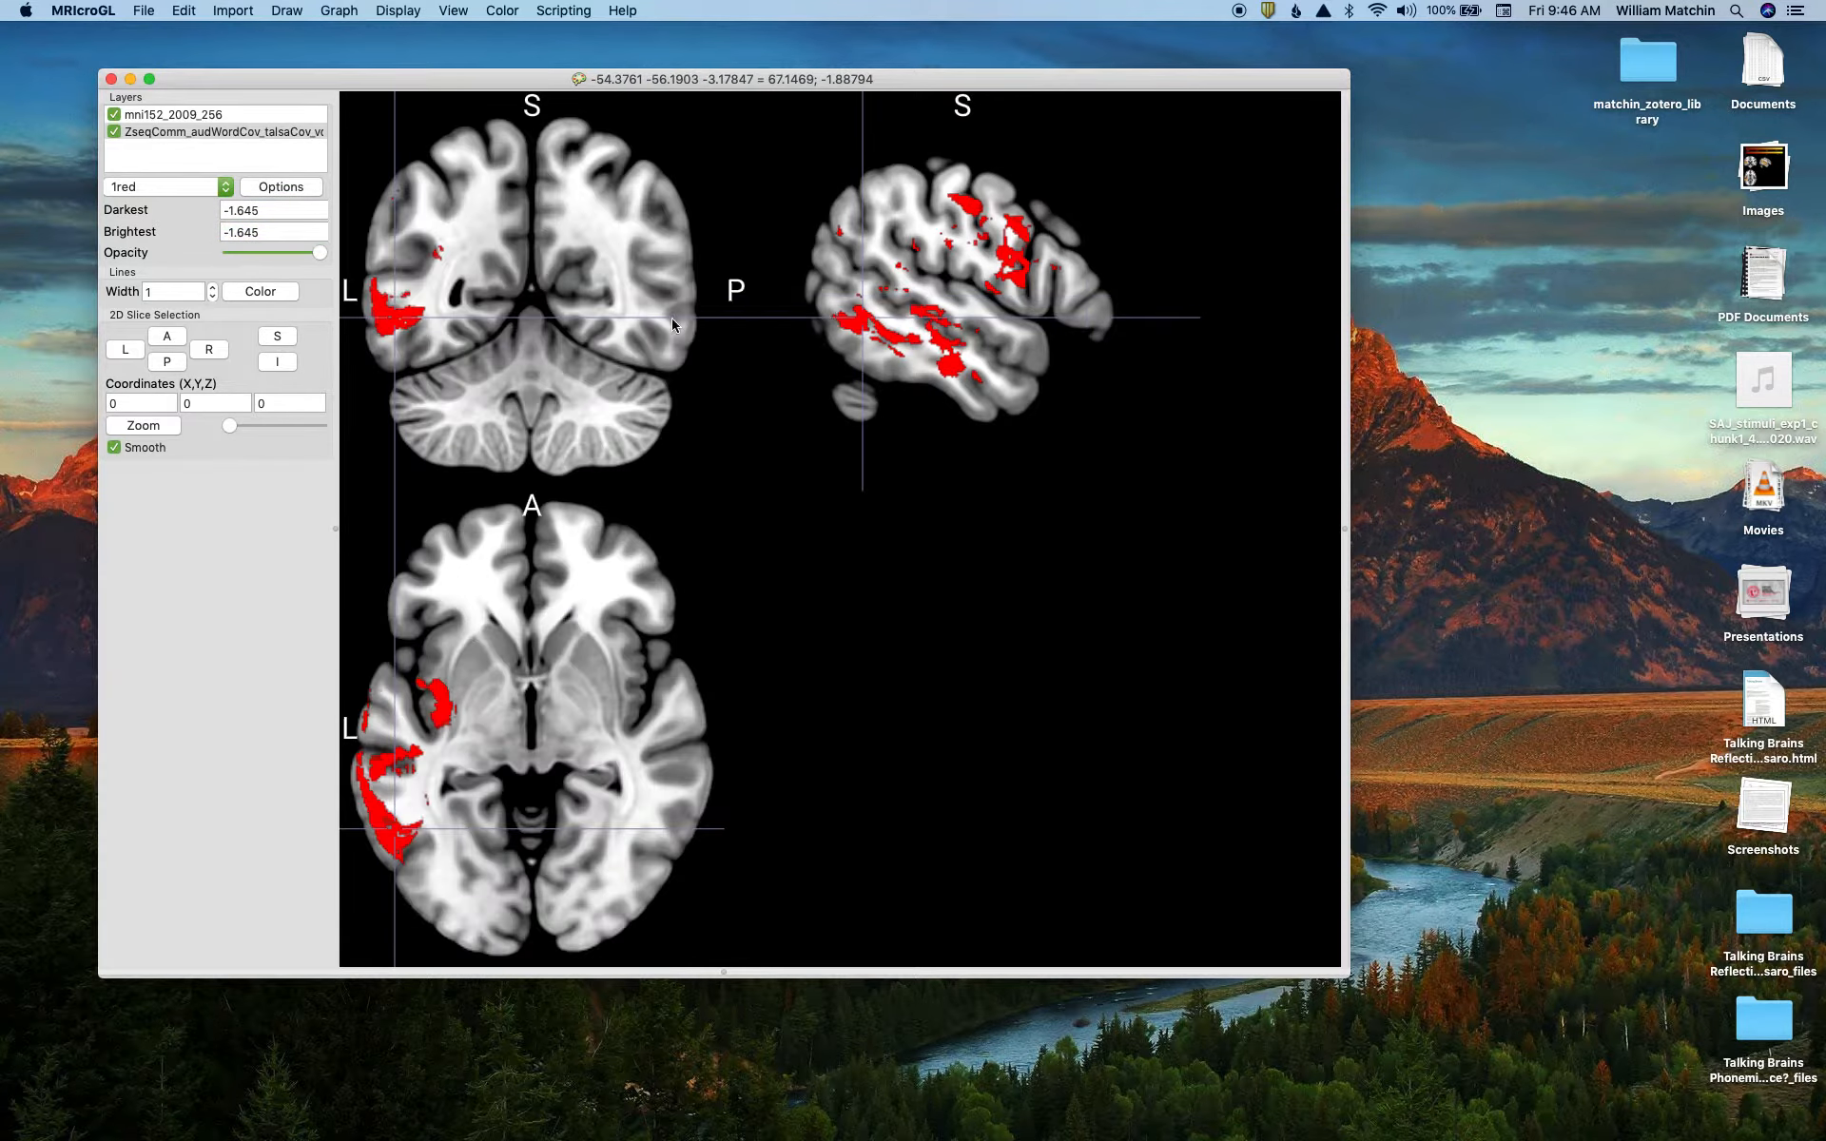
click(387, 321)
click(413, 316)
drag(413, 317, 379, 318)
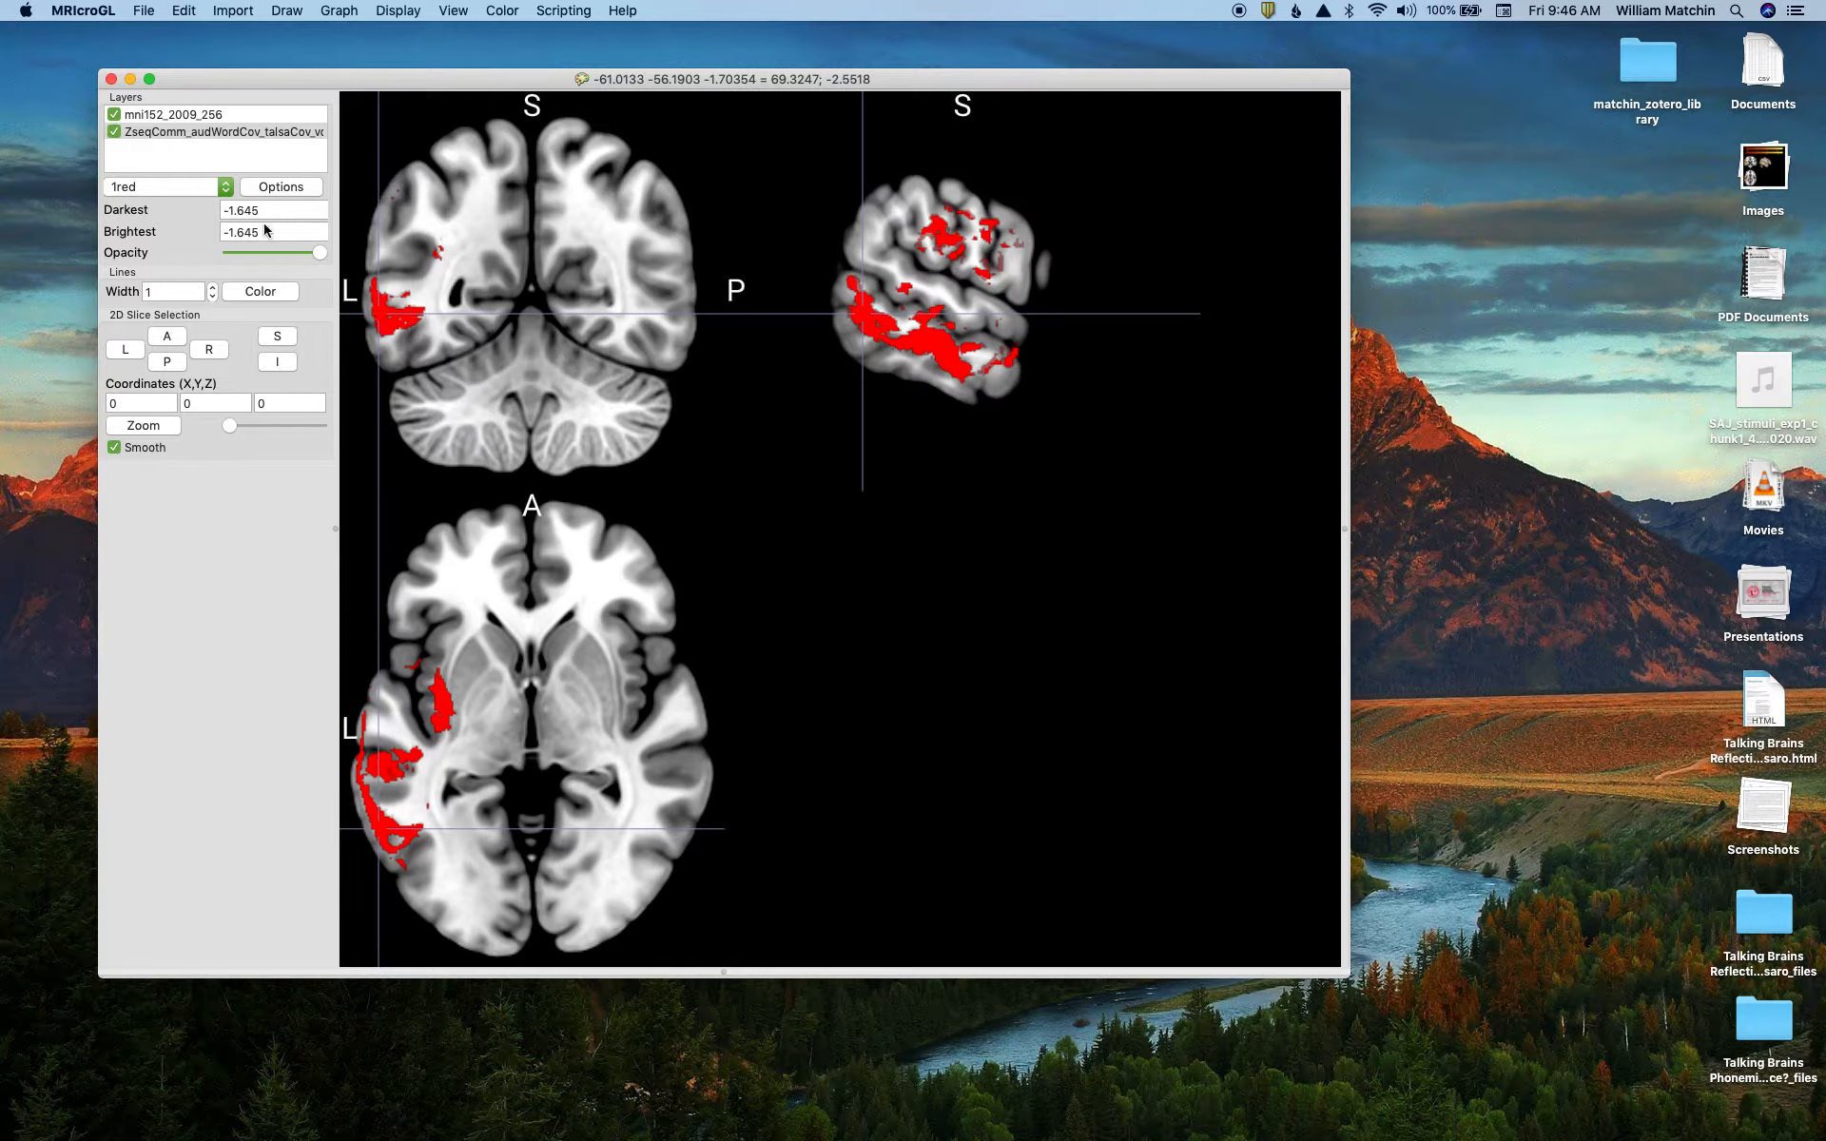
click(282, 188)
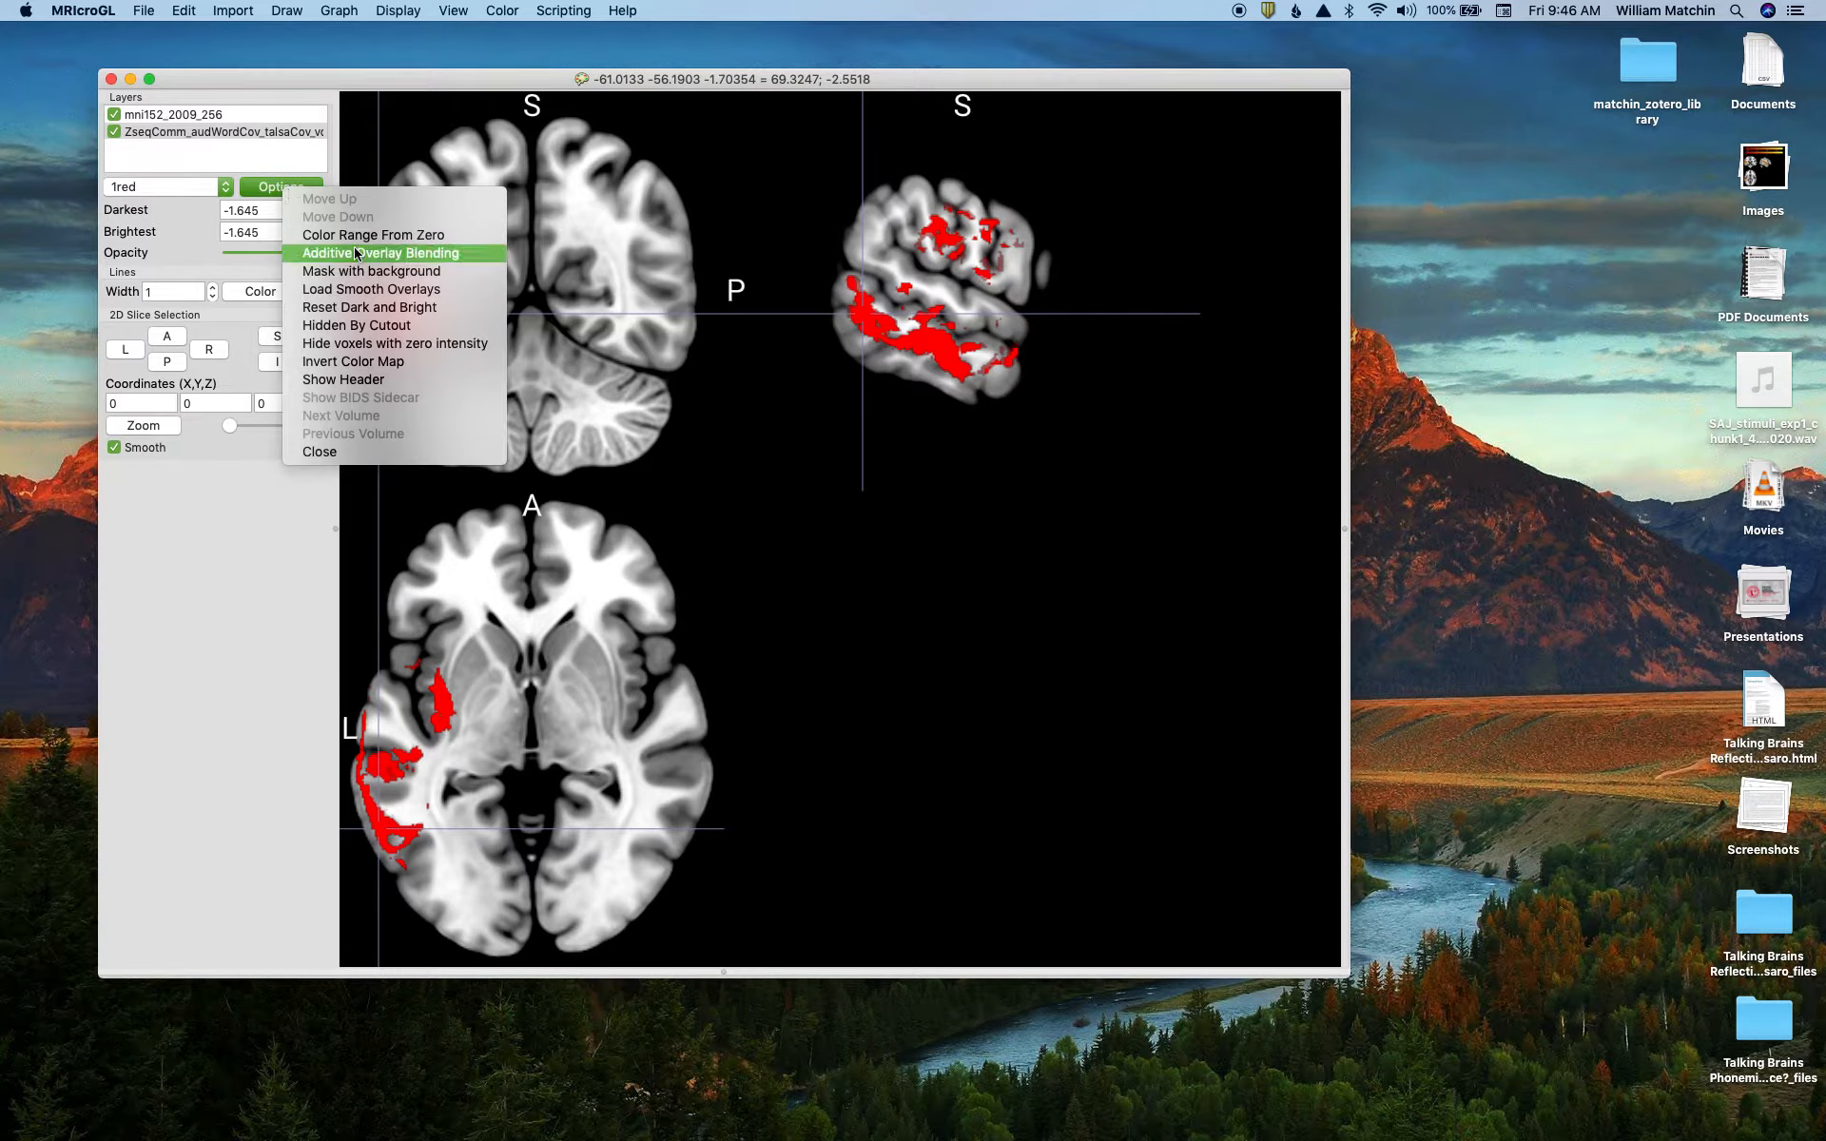
click(271, 163)
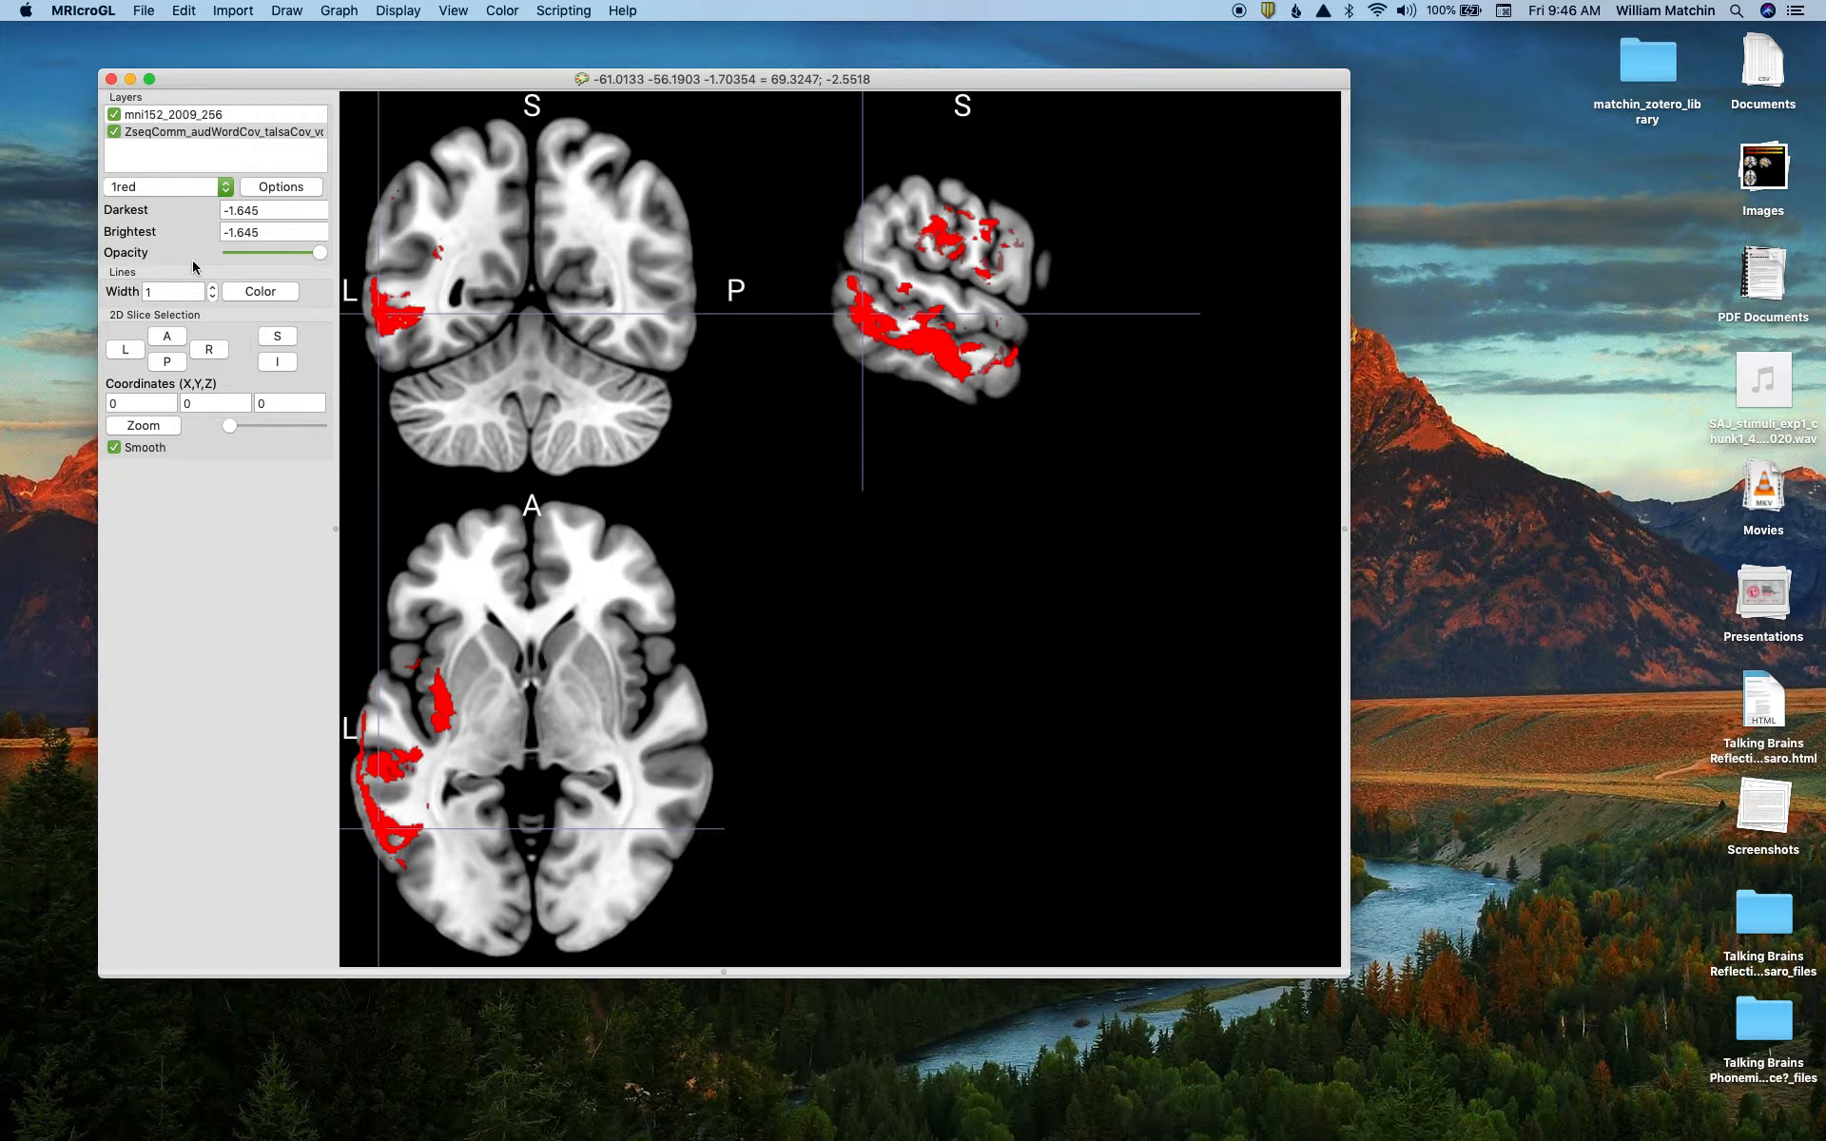
Set the overlay's Brightest value to -2.5, keeping Darkest at -1.645, to show a graded color range
click(268, 209)
click(270, 234)
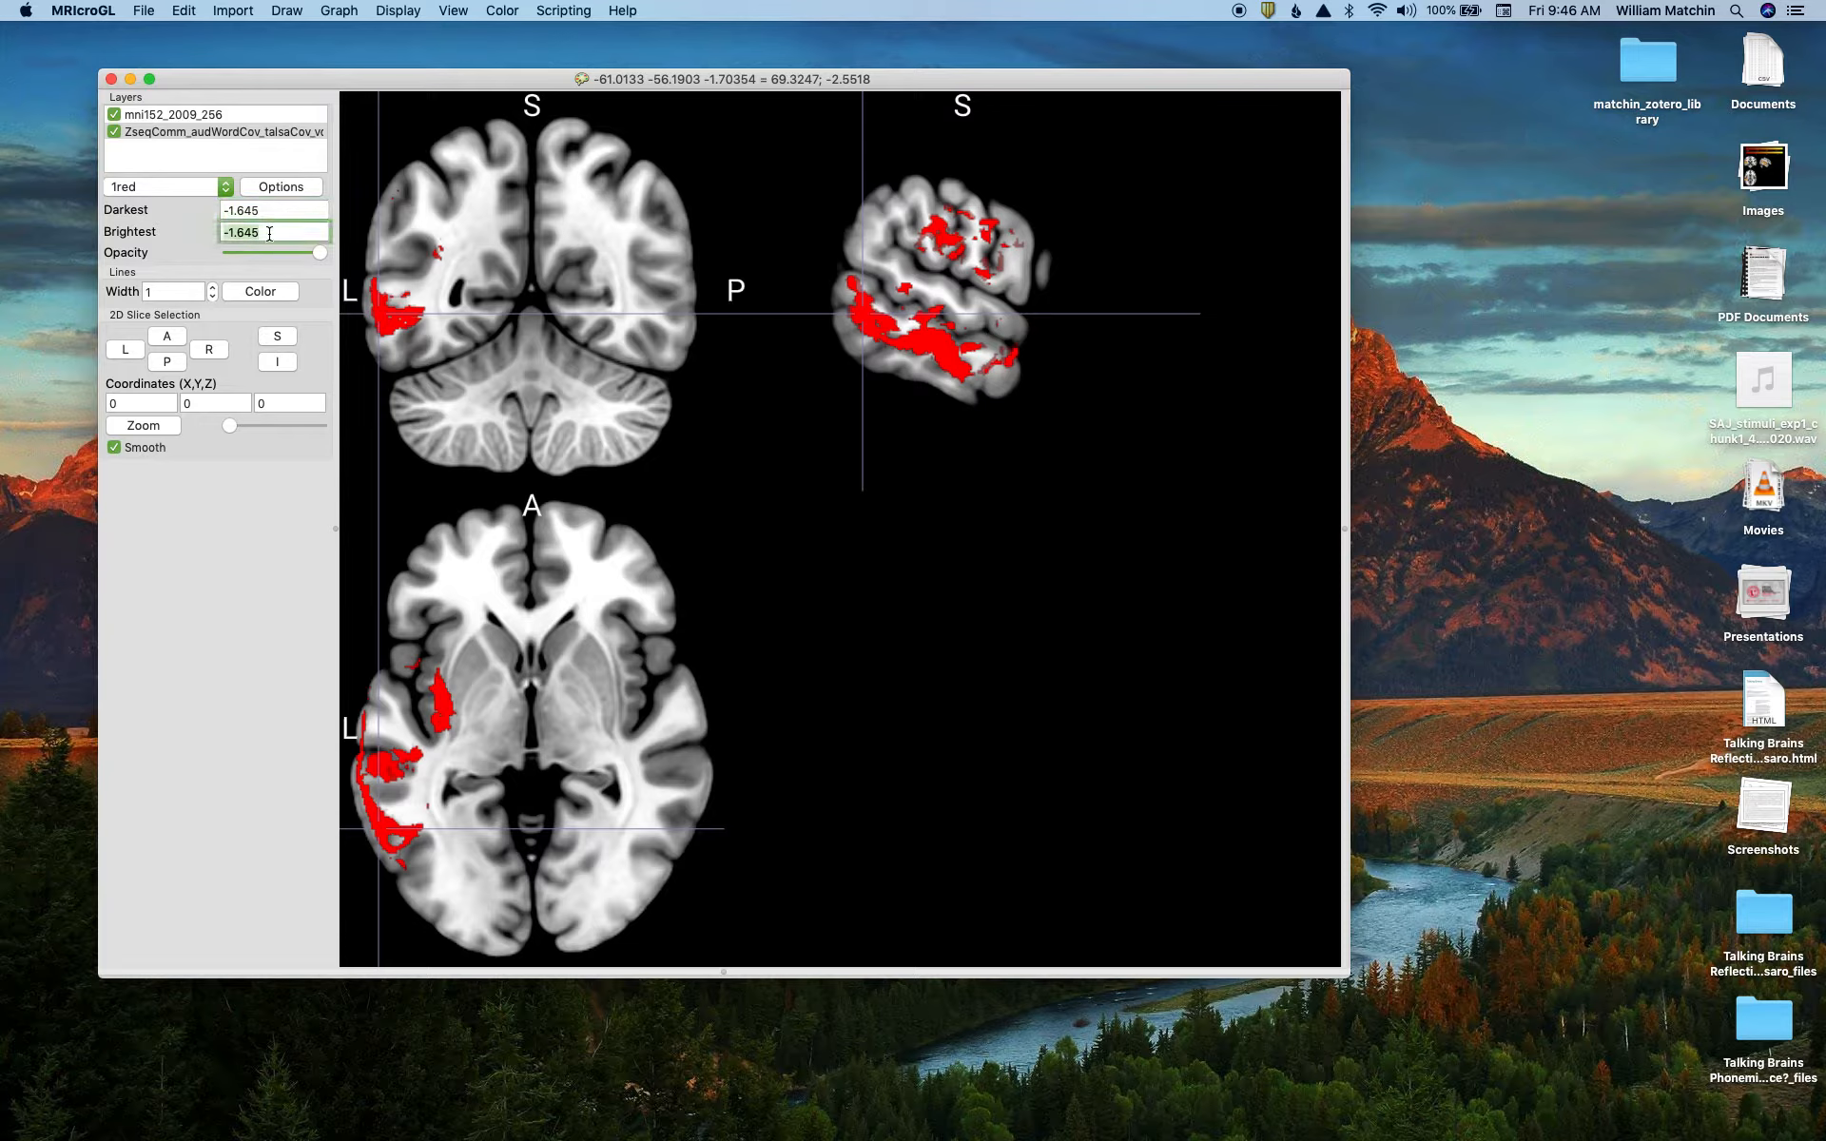
click(392, 317)
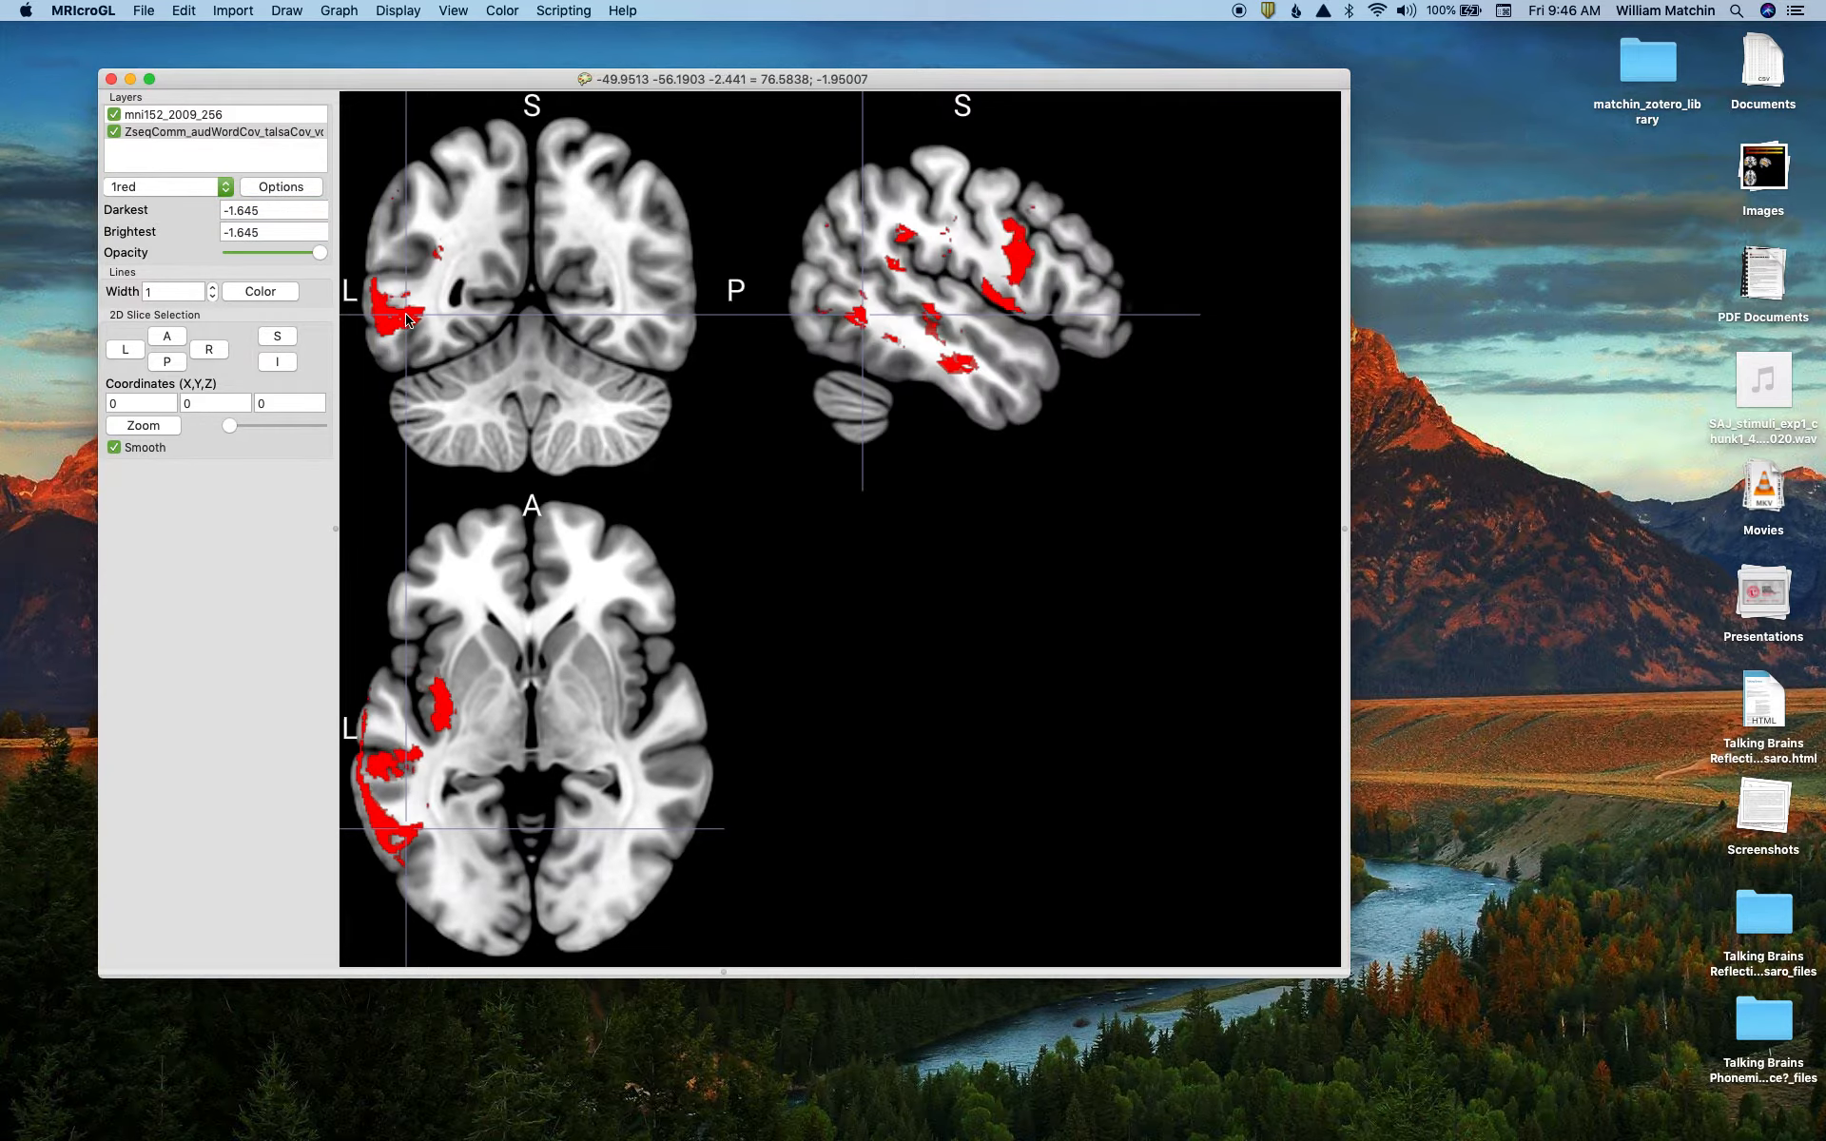
click(267, 233)
text(-)
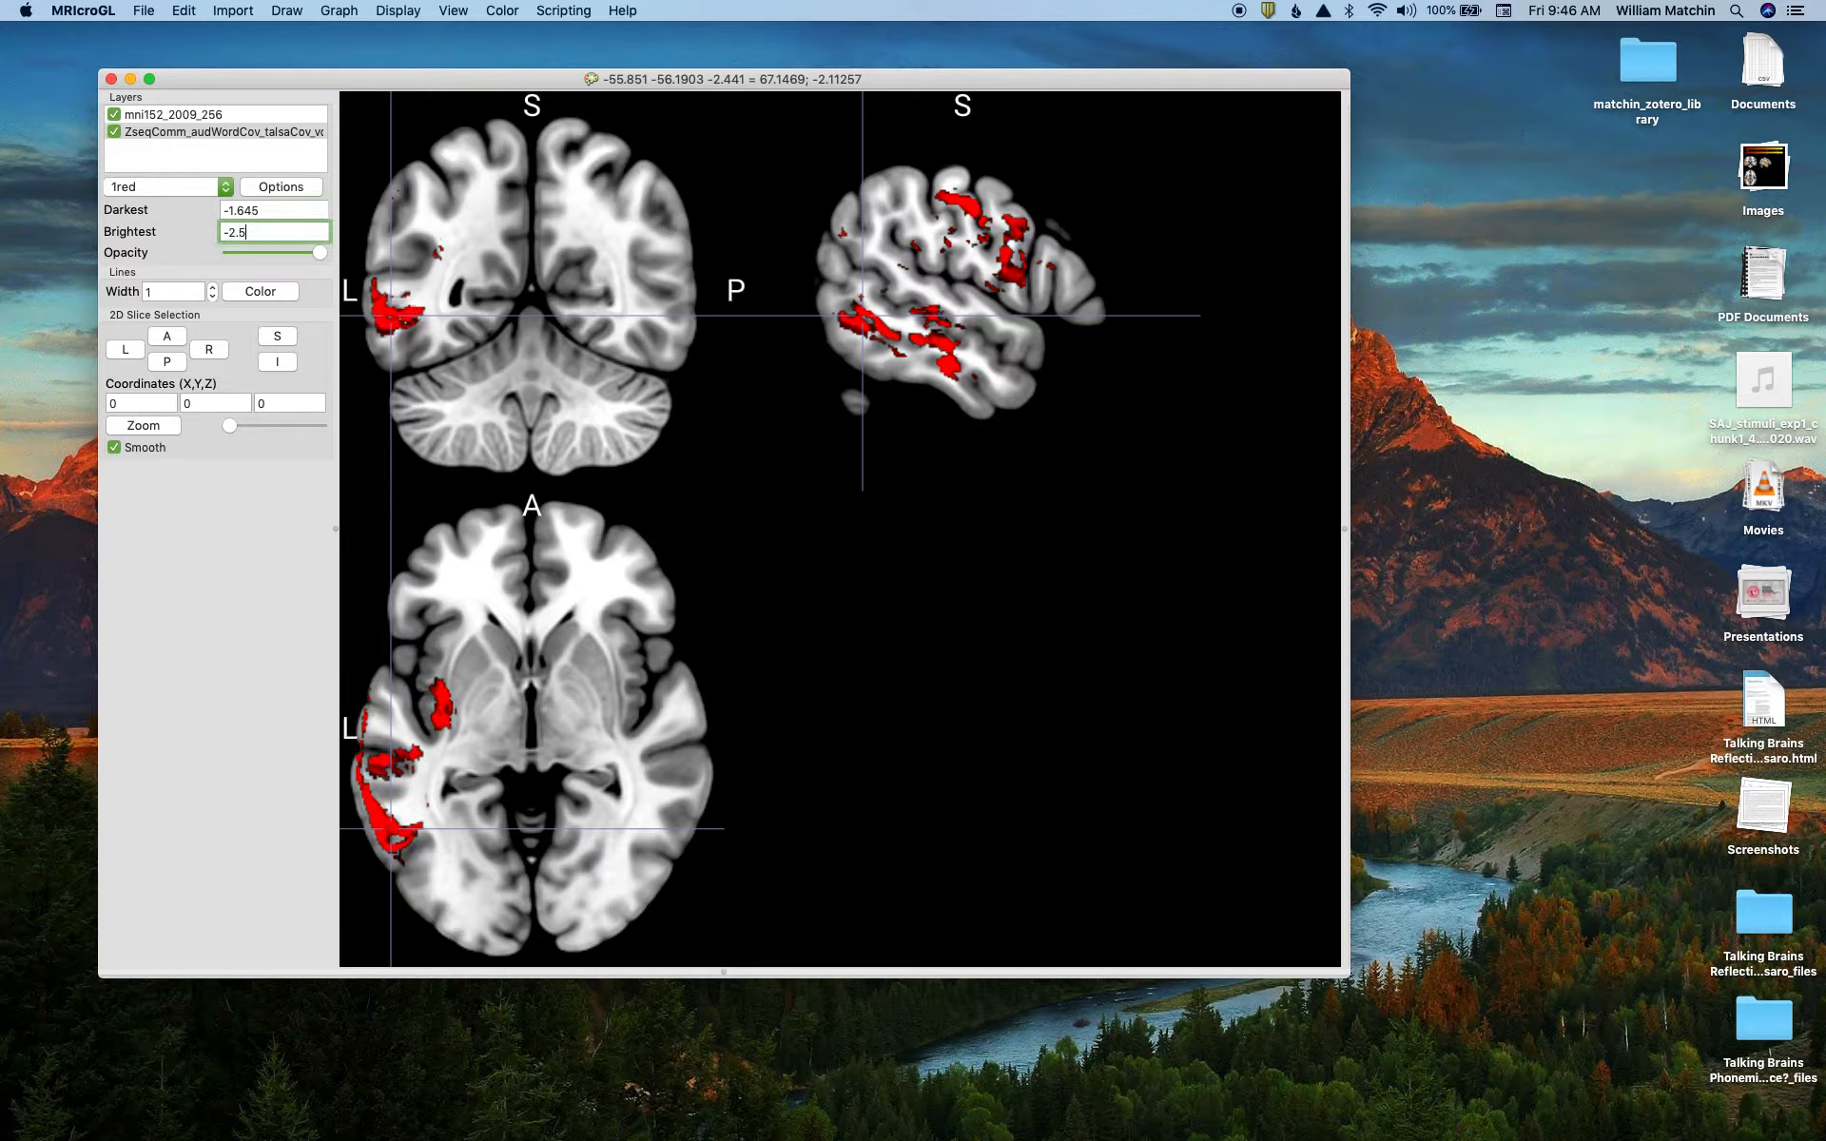
key(Return)
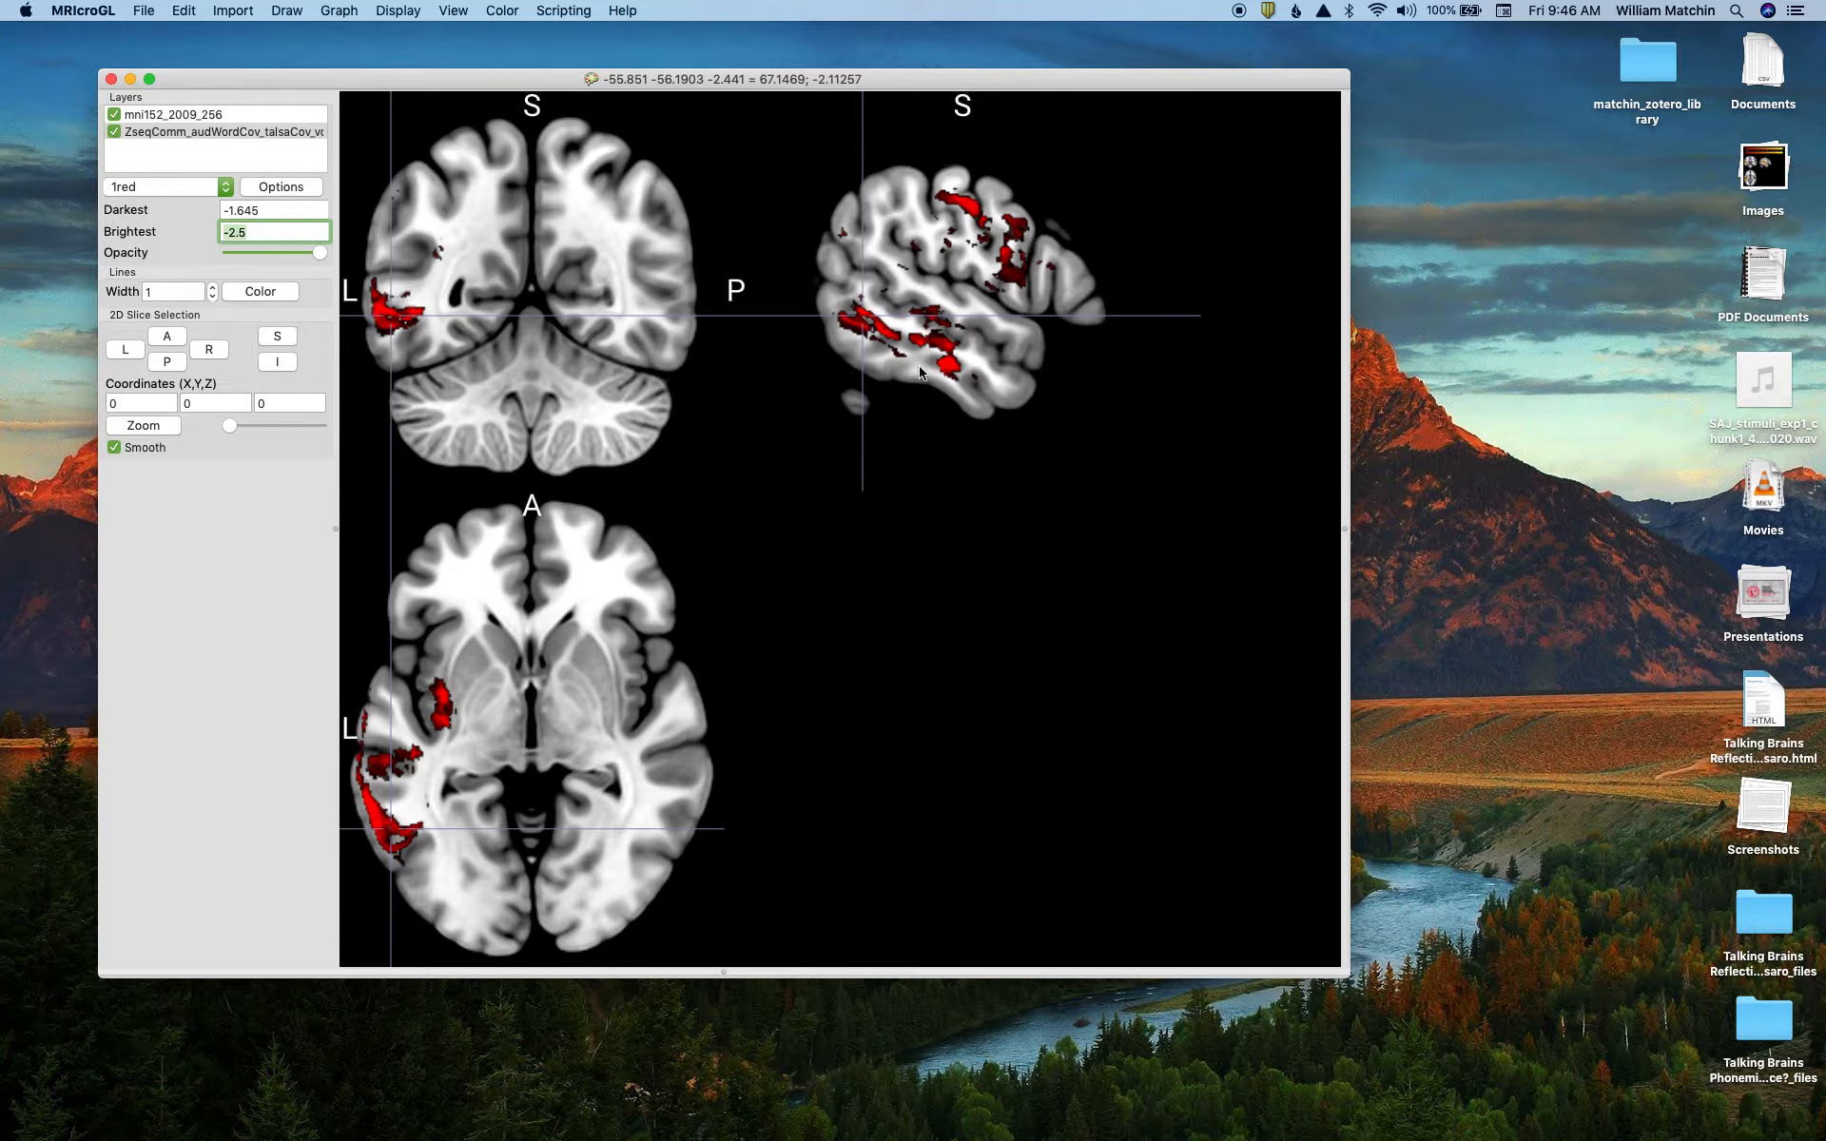
Compare voxel values in the bright and dark parts of the left temporal clusters and review the color schemes, keeping 1red
click(382, 312)
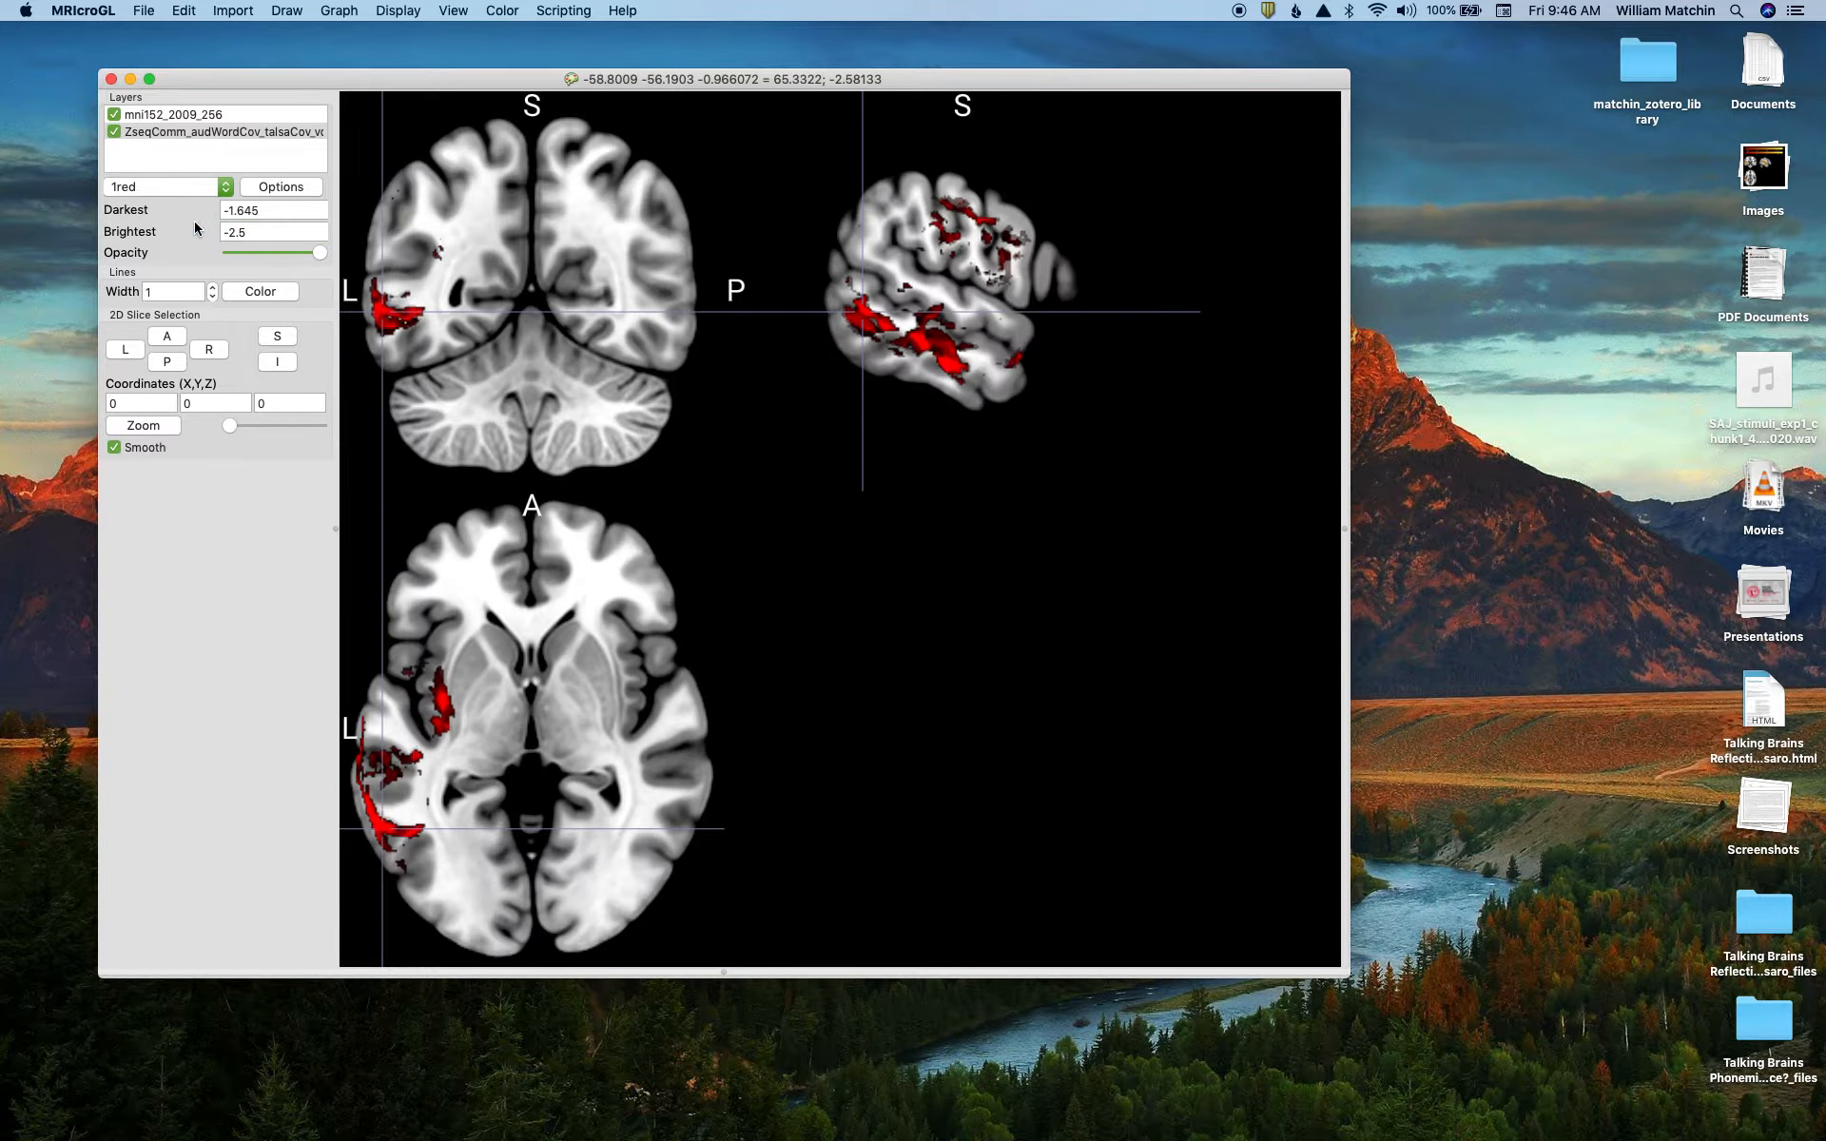
click(190, 185)
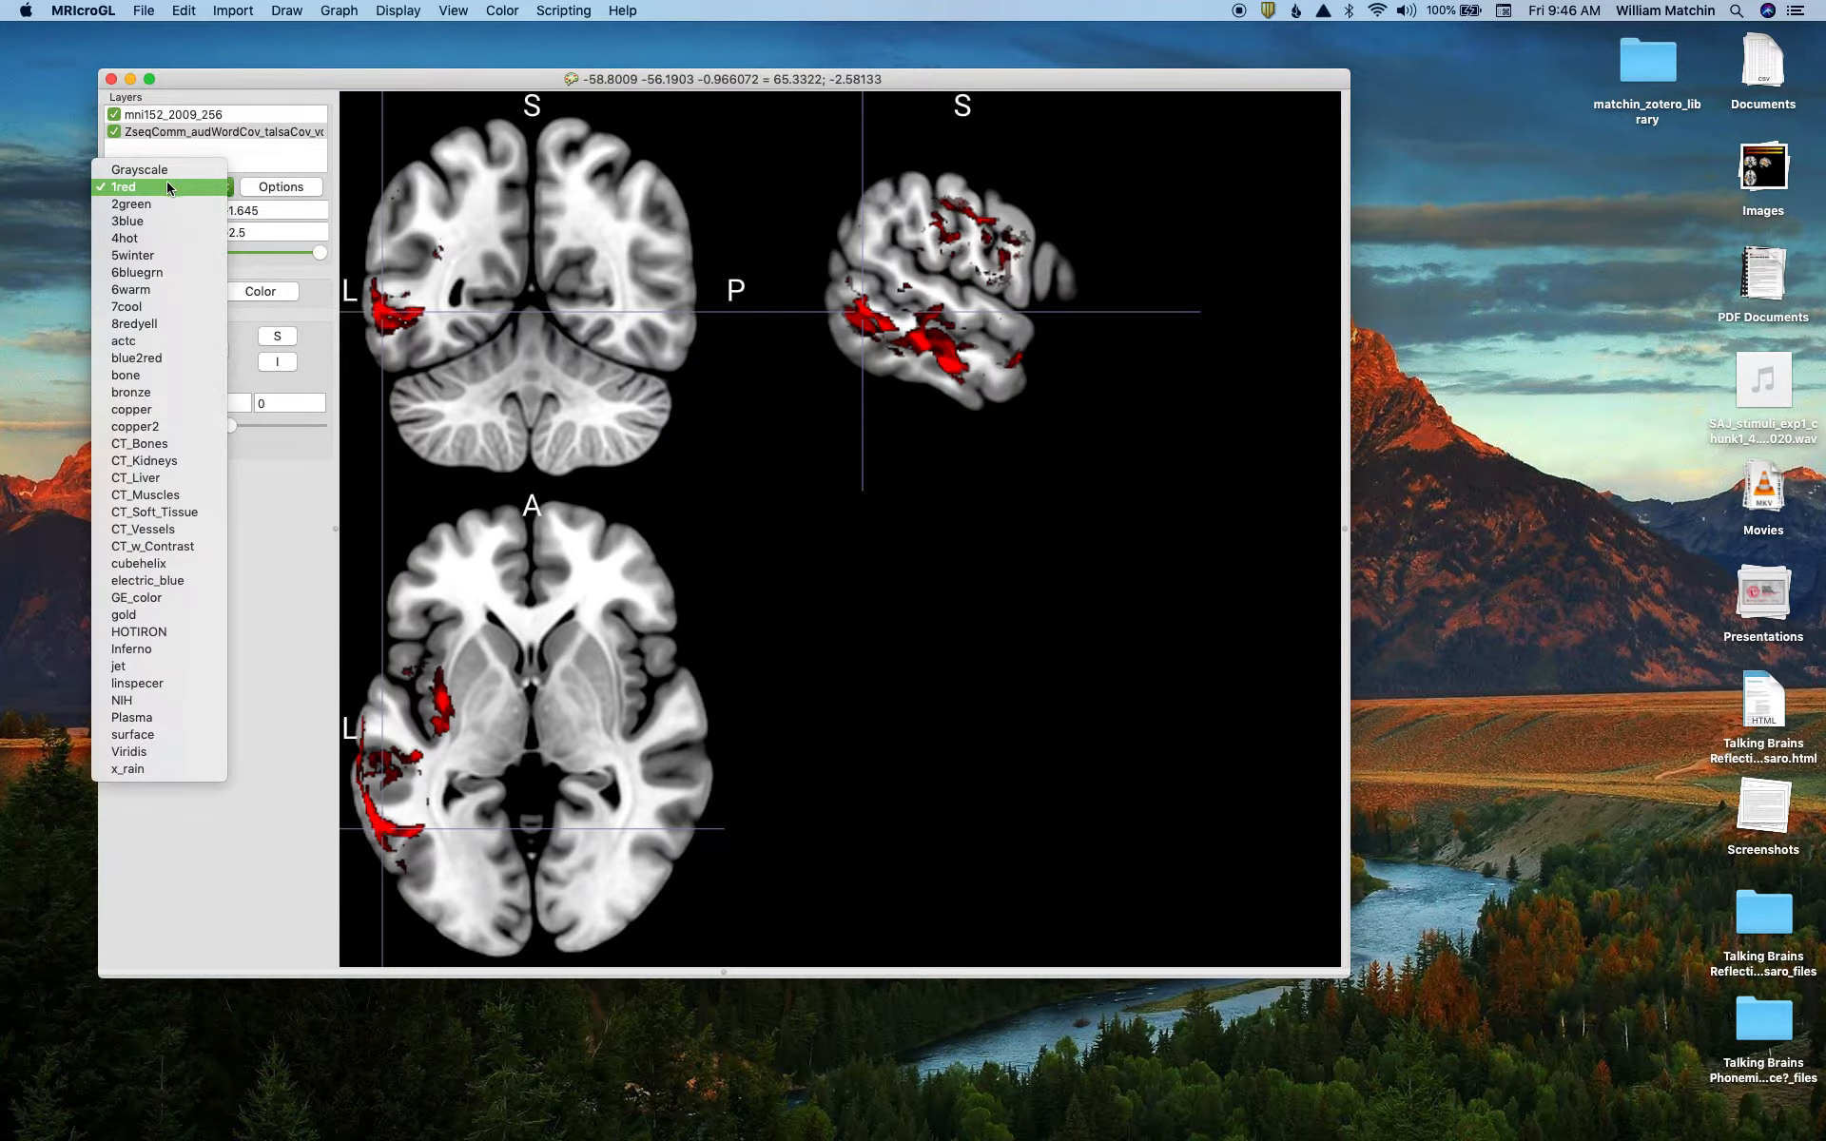
click(133, 186)
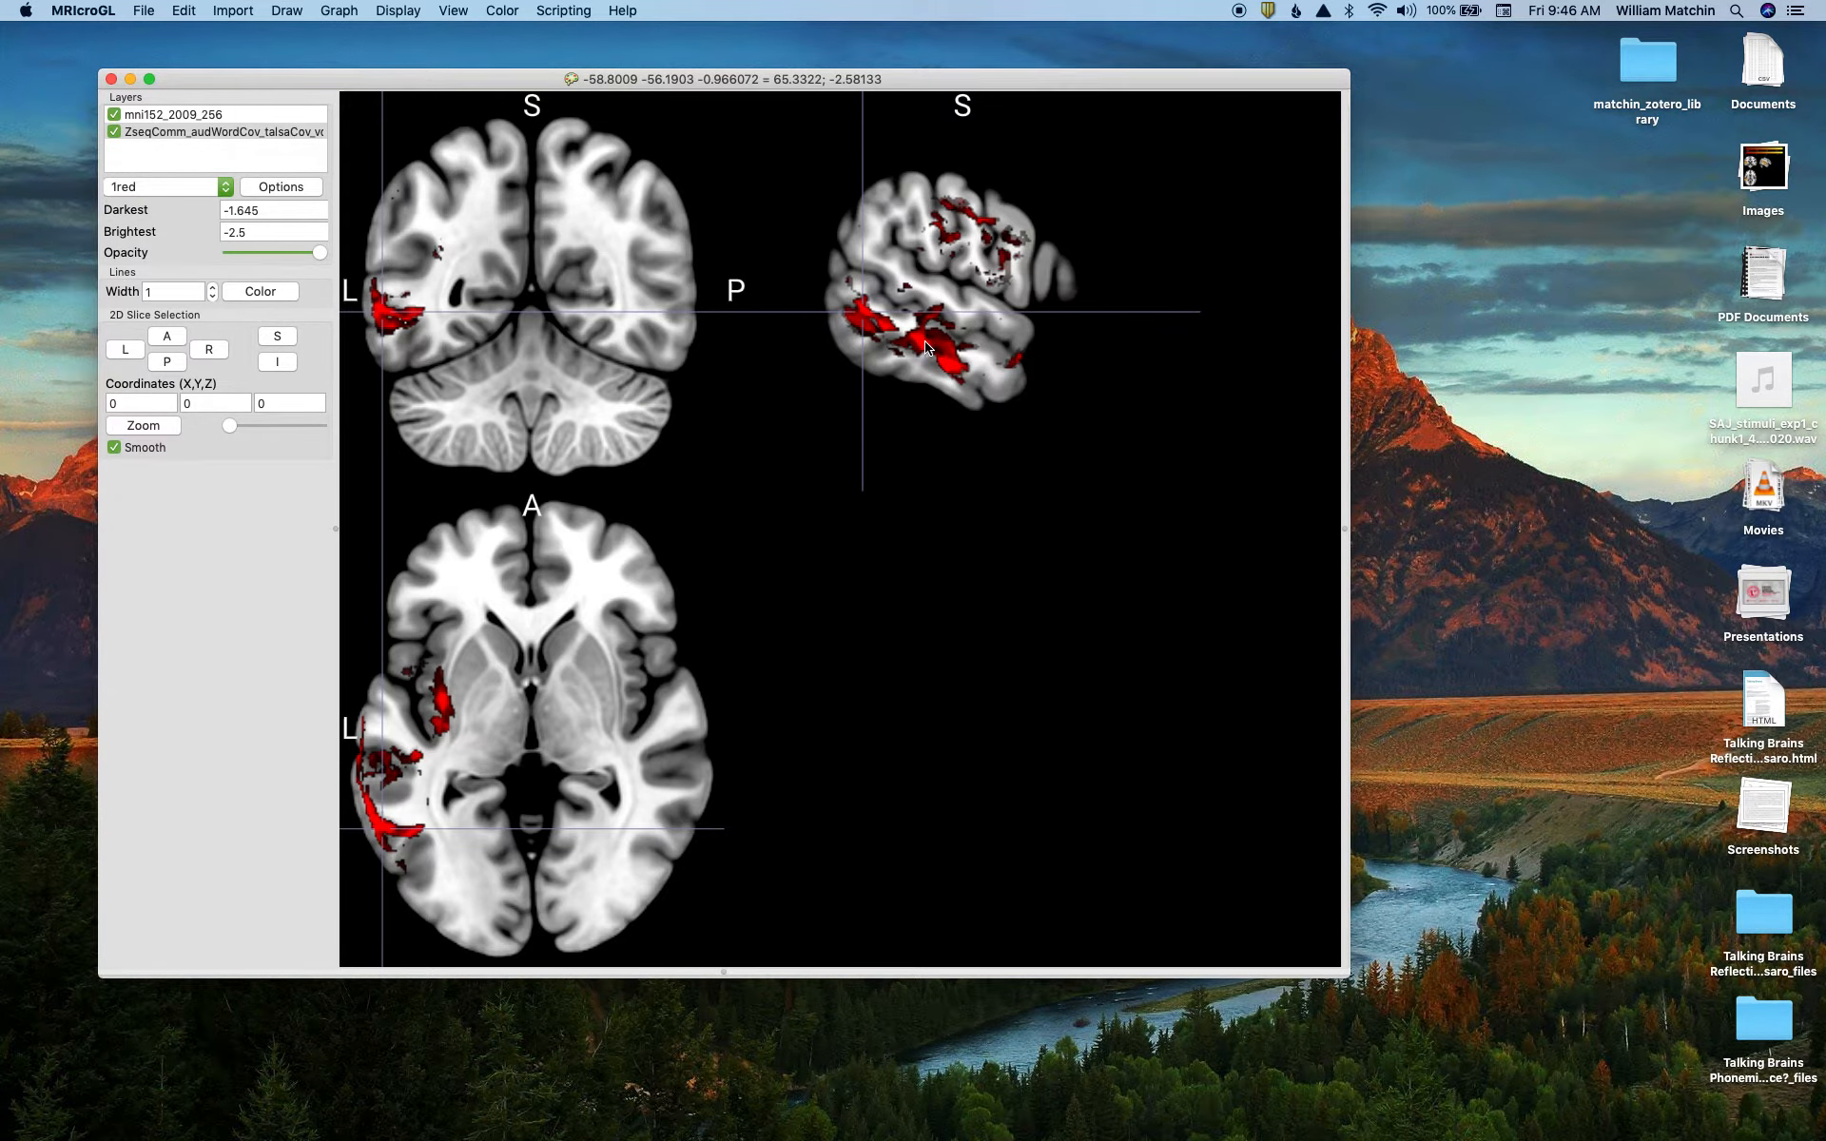
click(925, 324)
click(380, 325)
drag(380, 330, 377, 330)
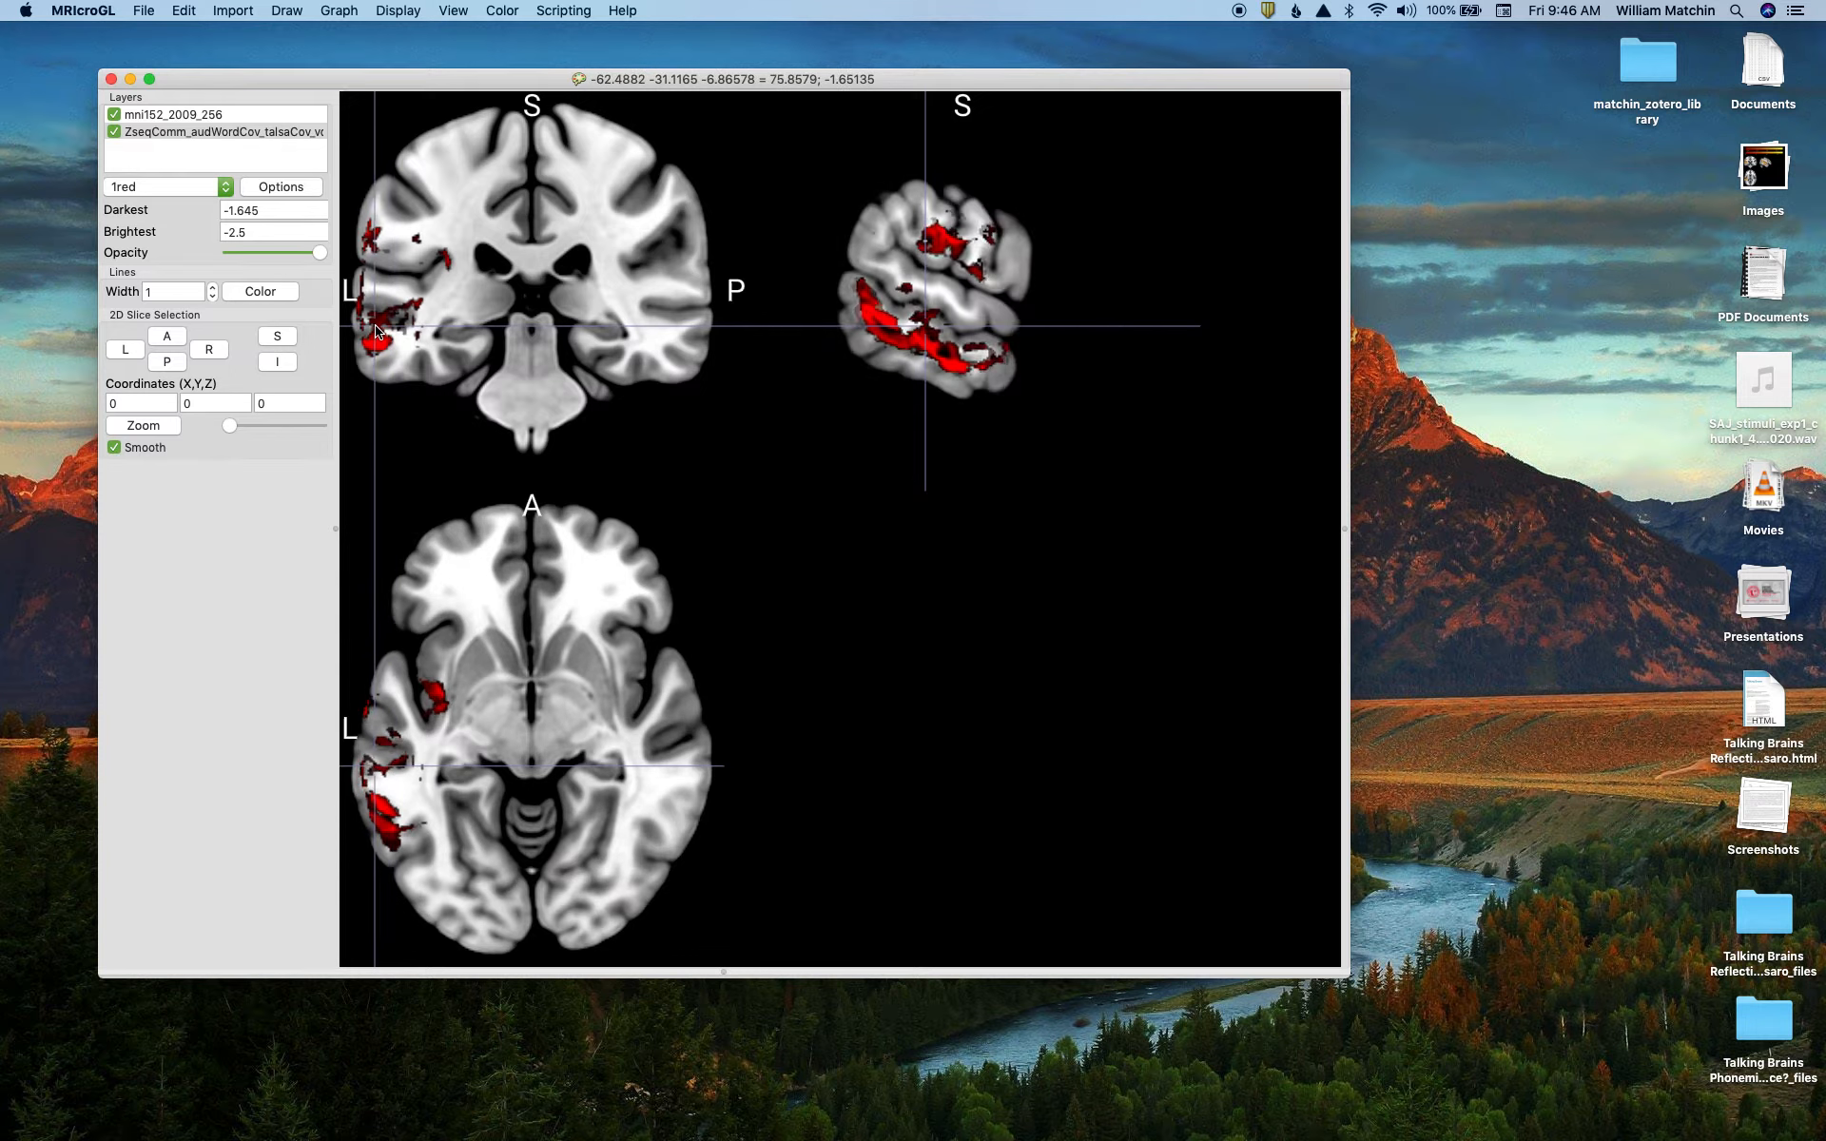
Apply the 4hot color scheme to the overlay and inspect voxel values along the left temporal cluster
click(188, 189)
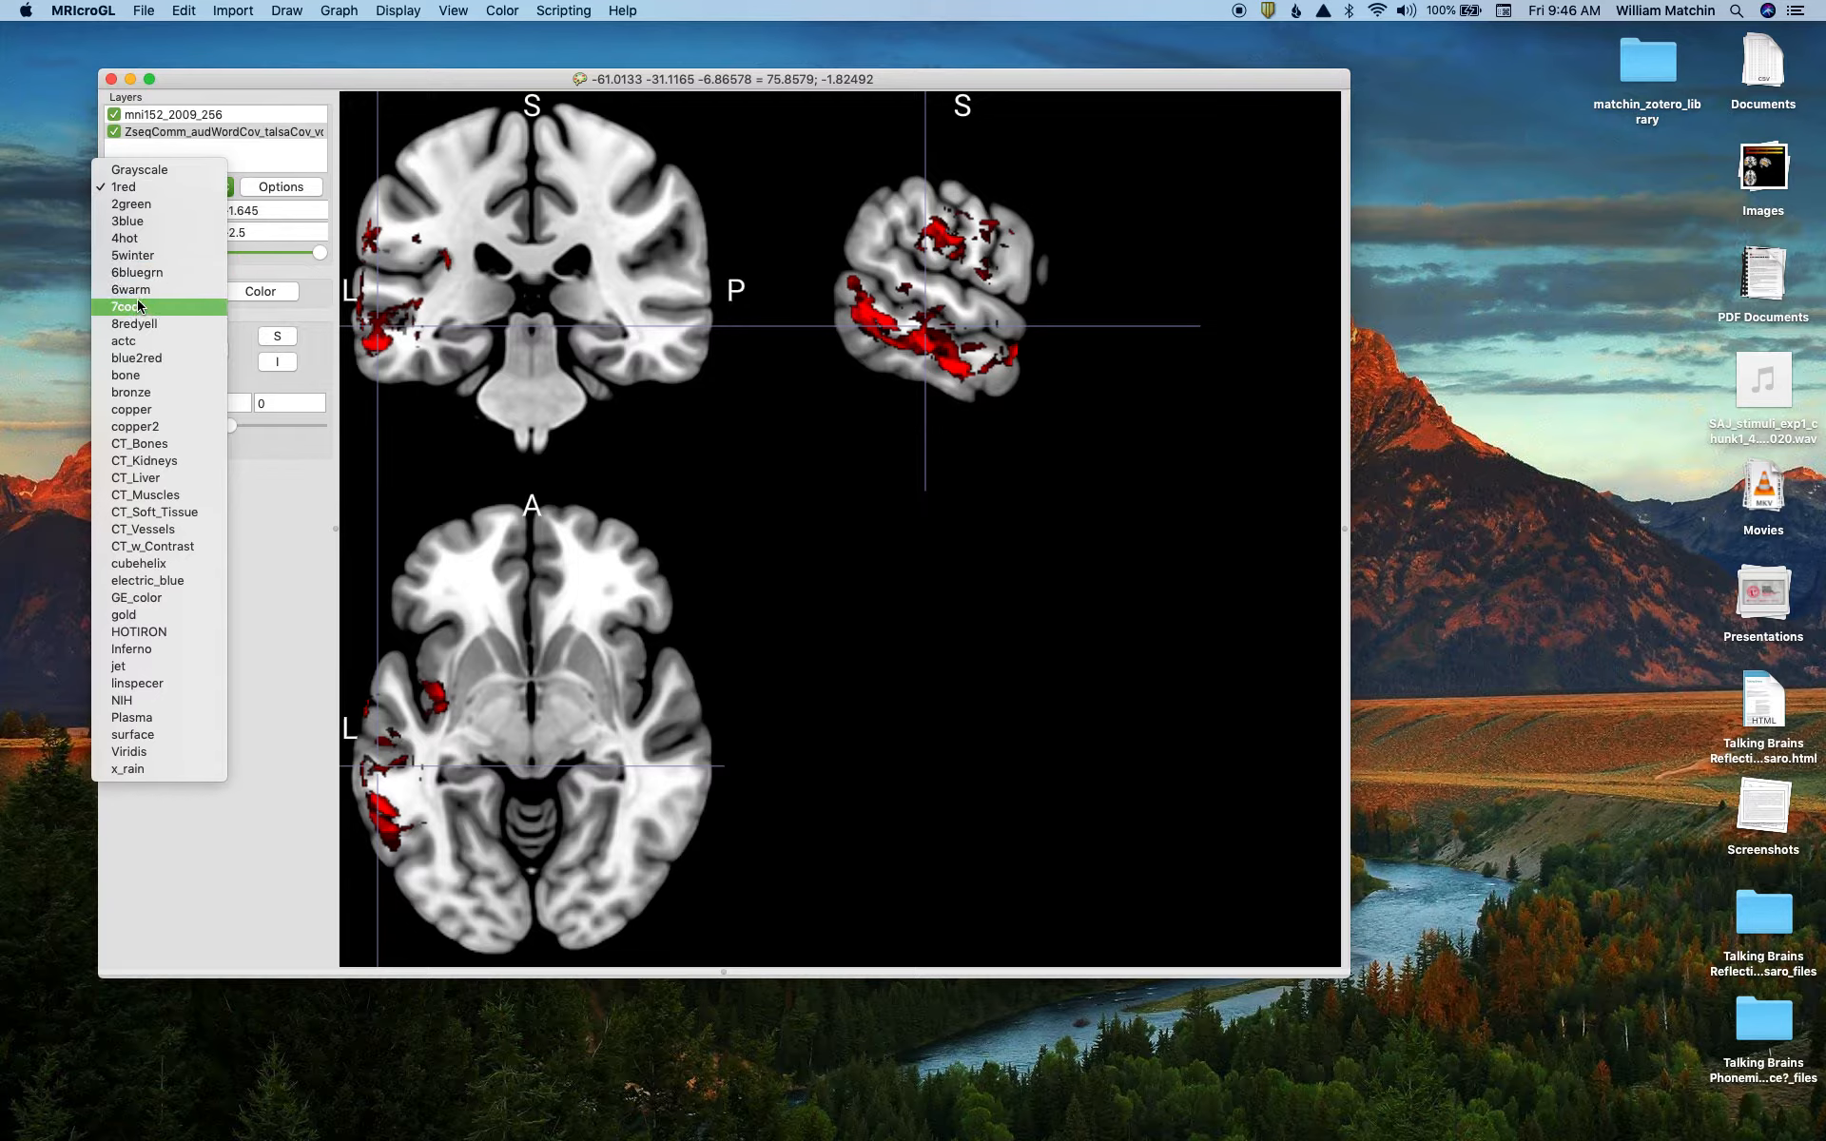
click(134, 240)
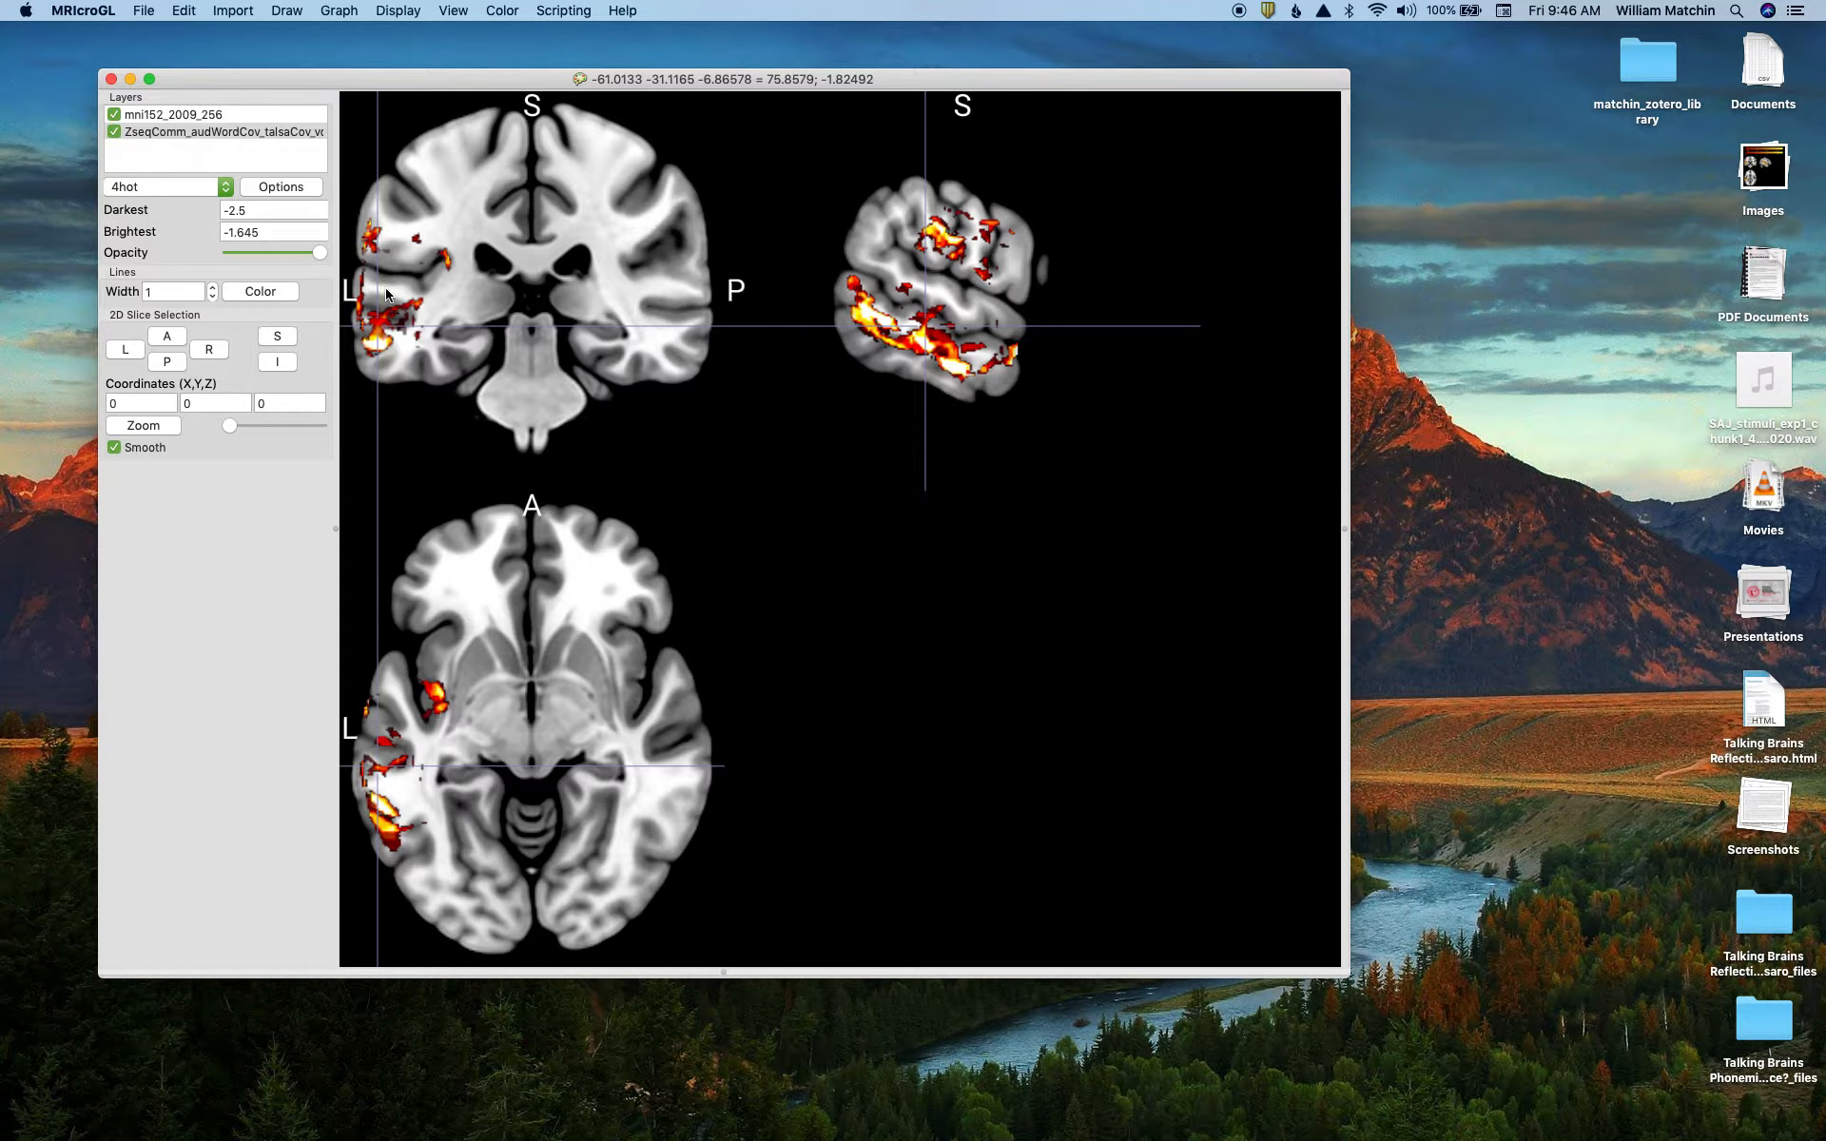
click(377, 339)
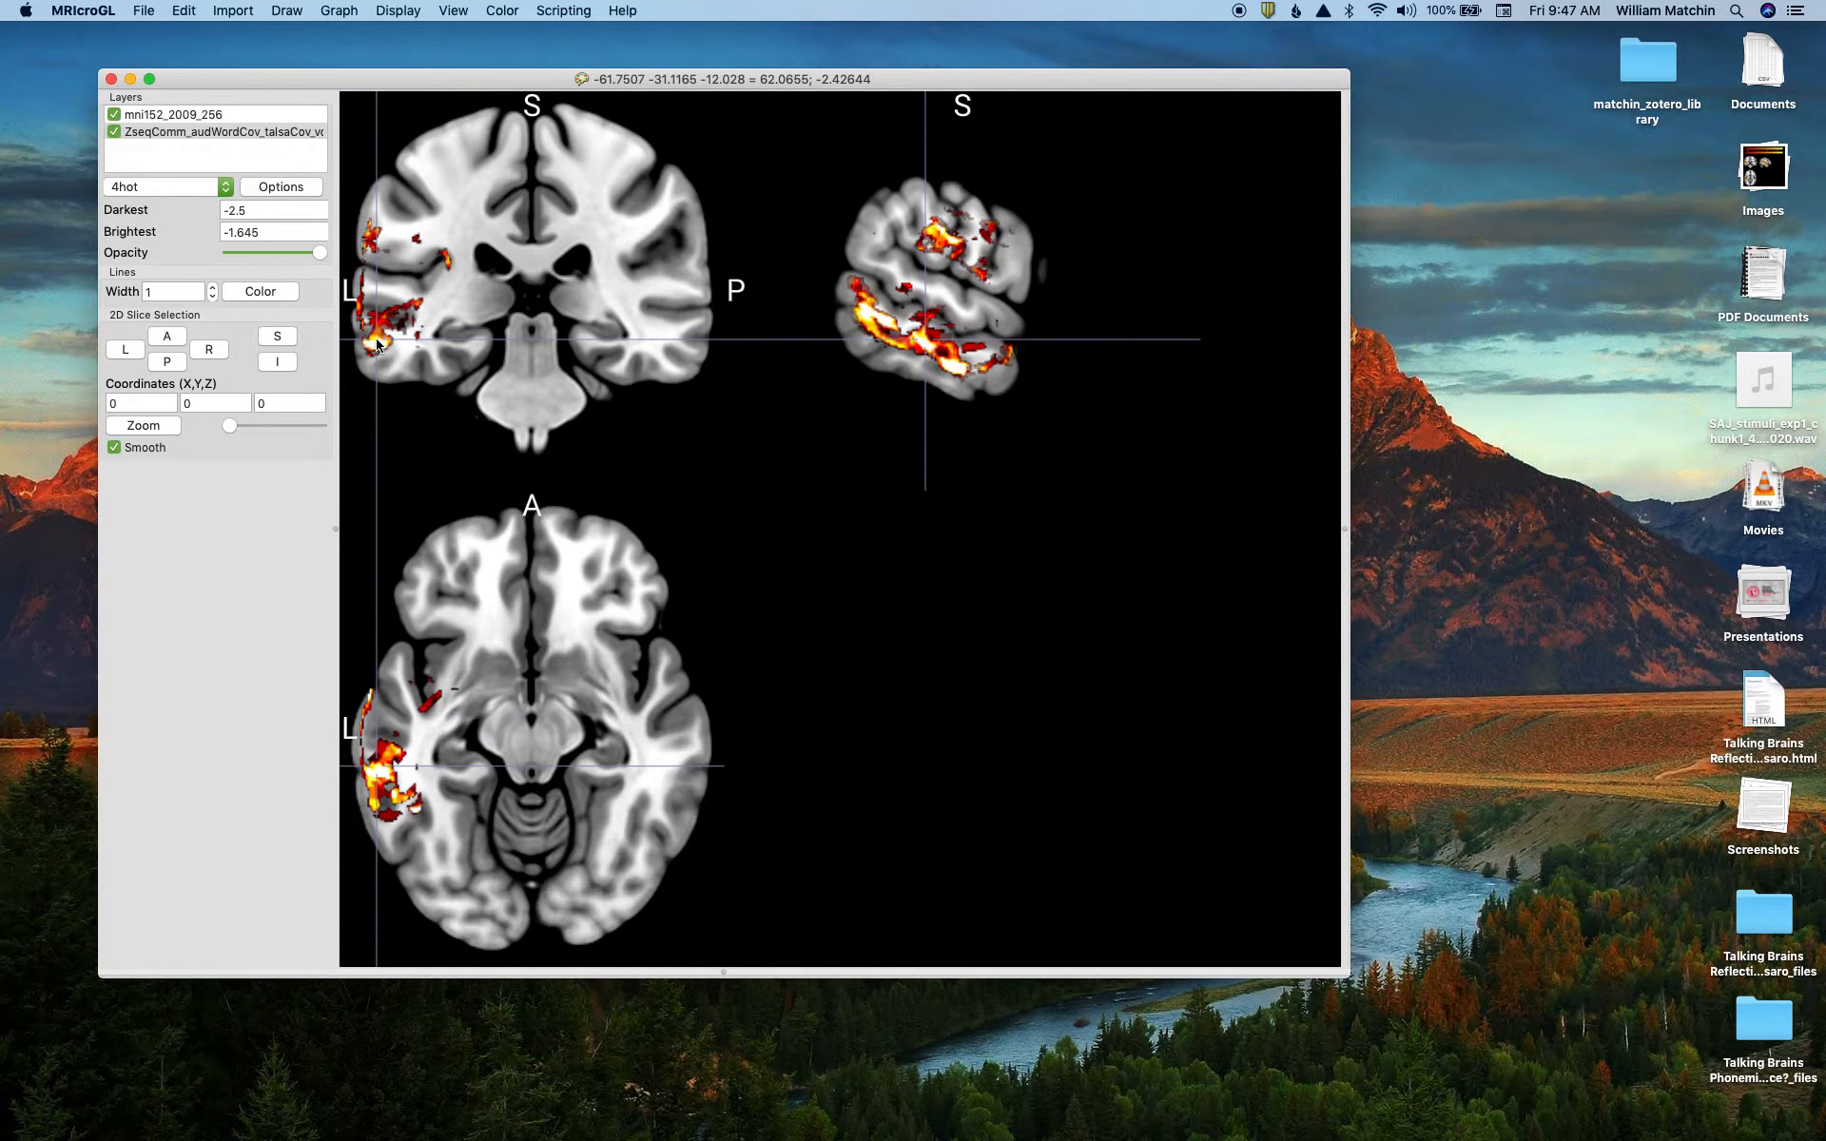
click(873, 322)
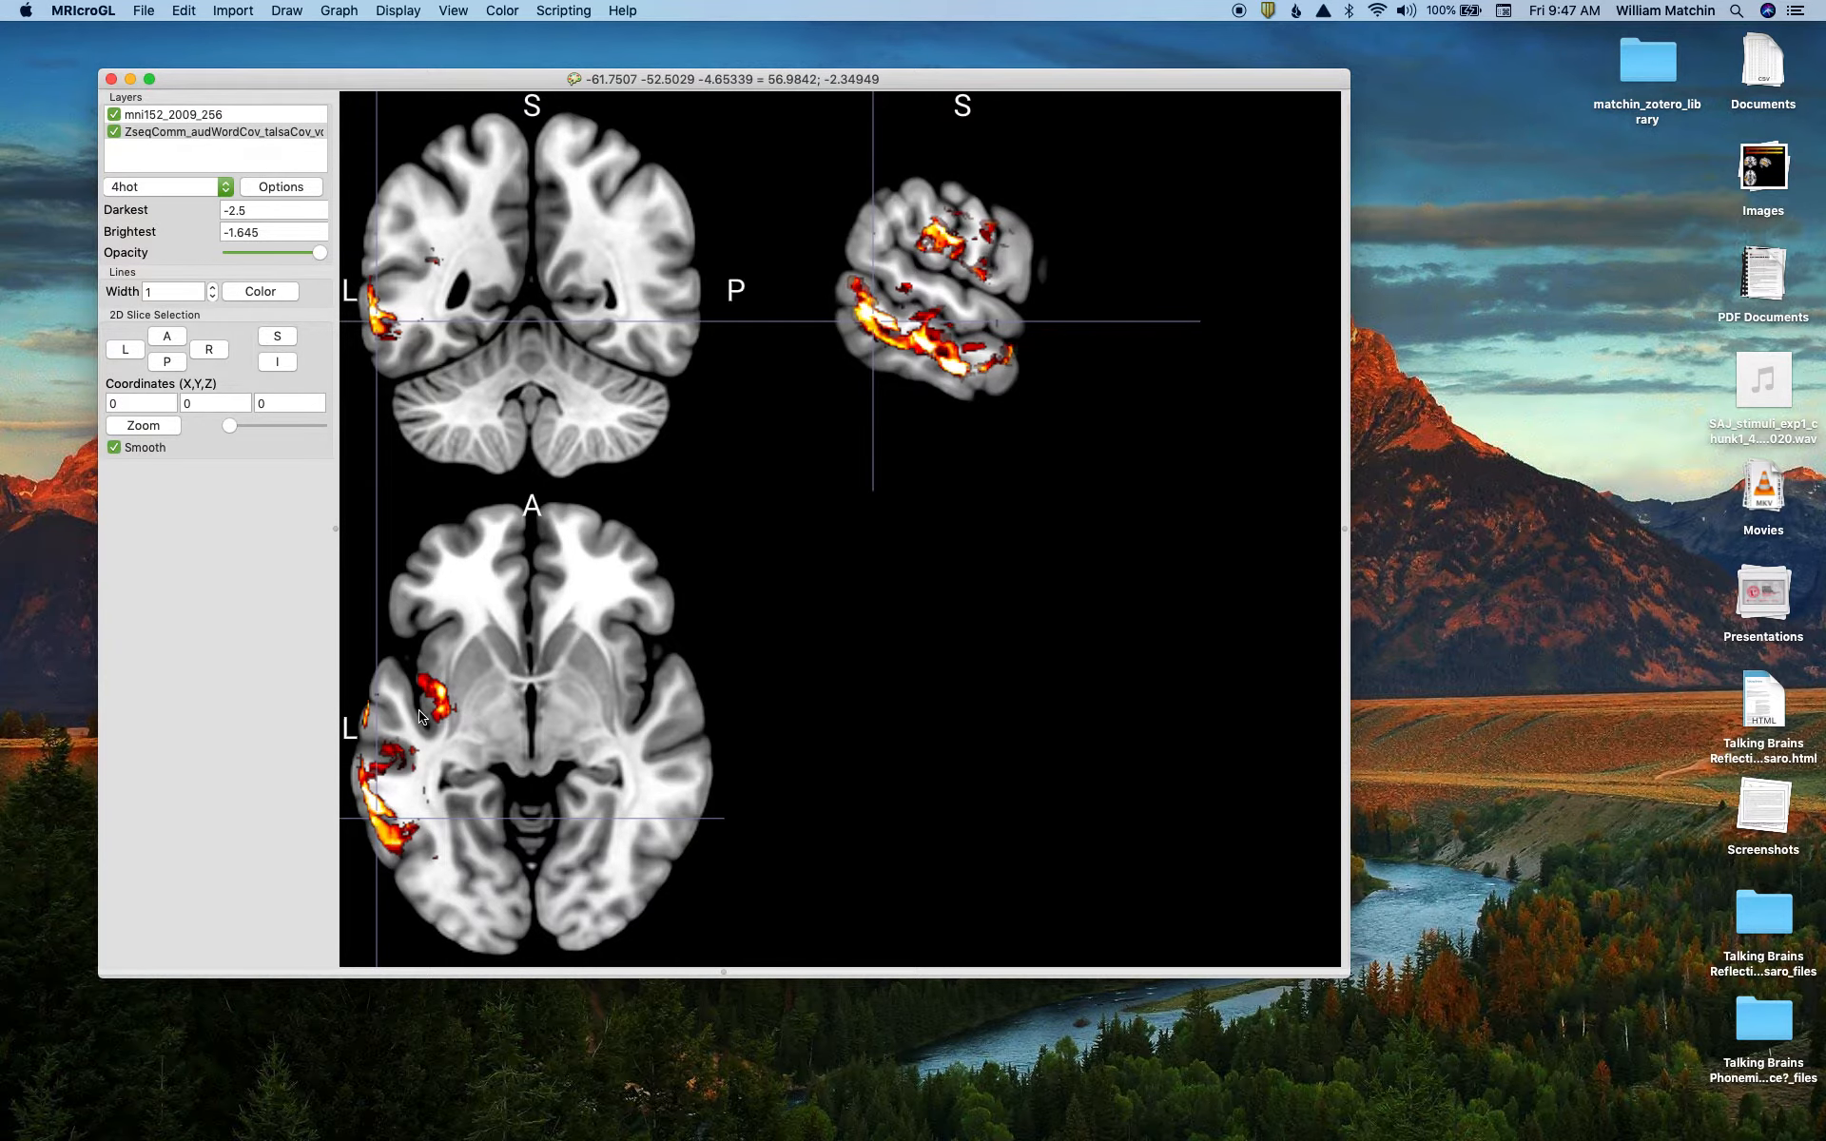
click(868, 313)
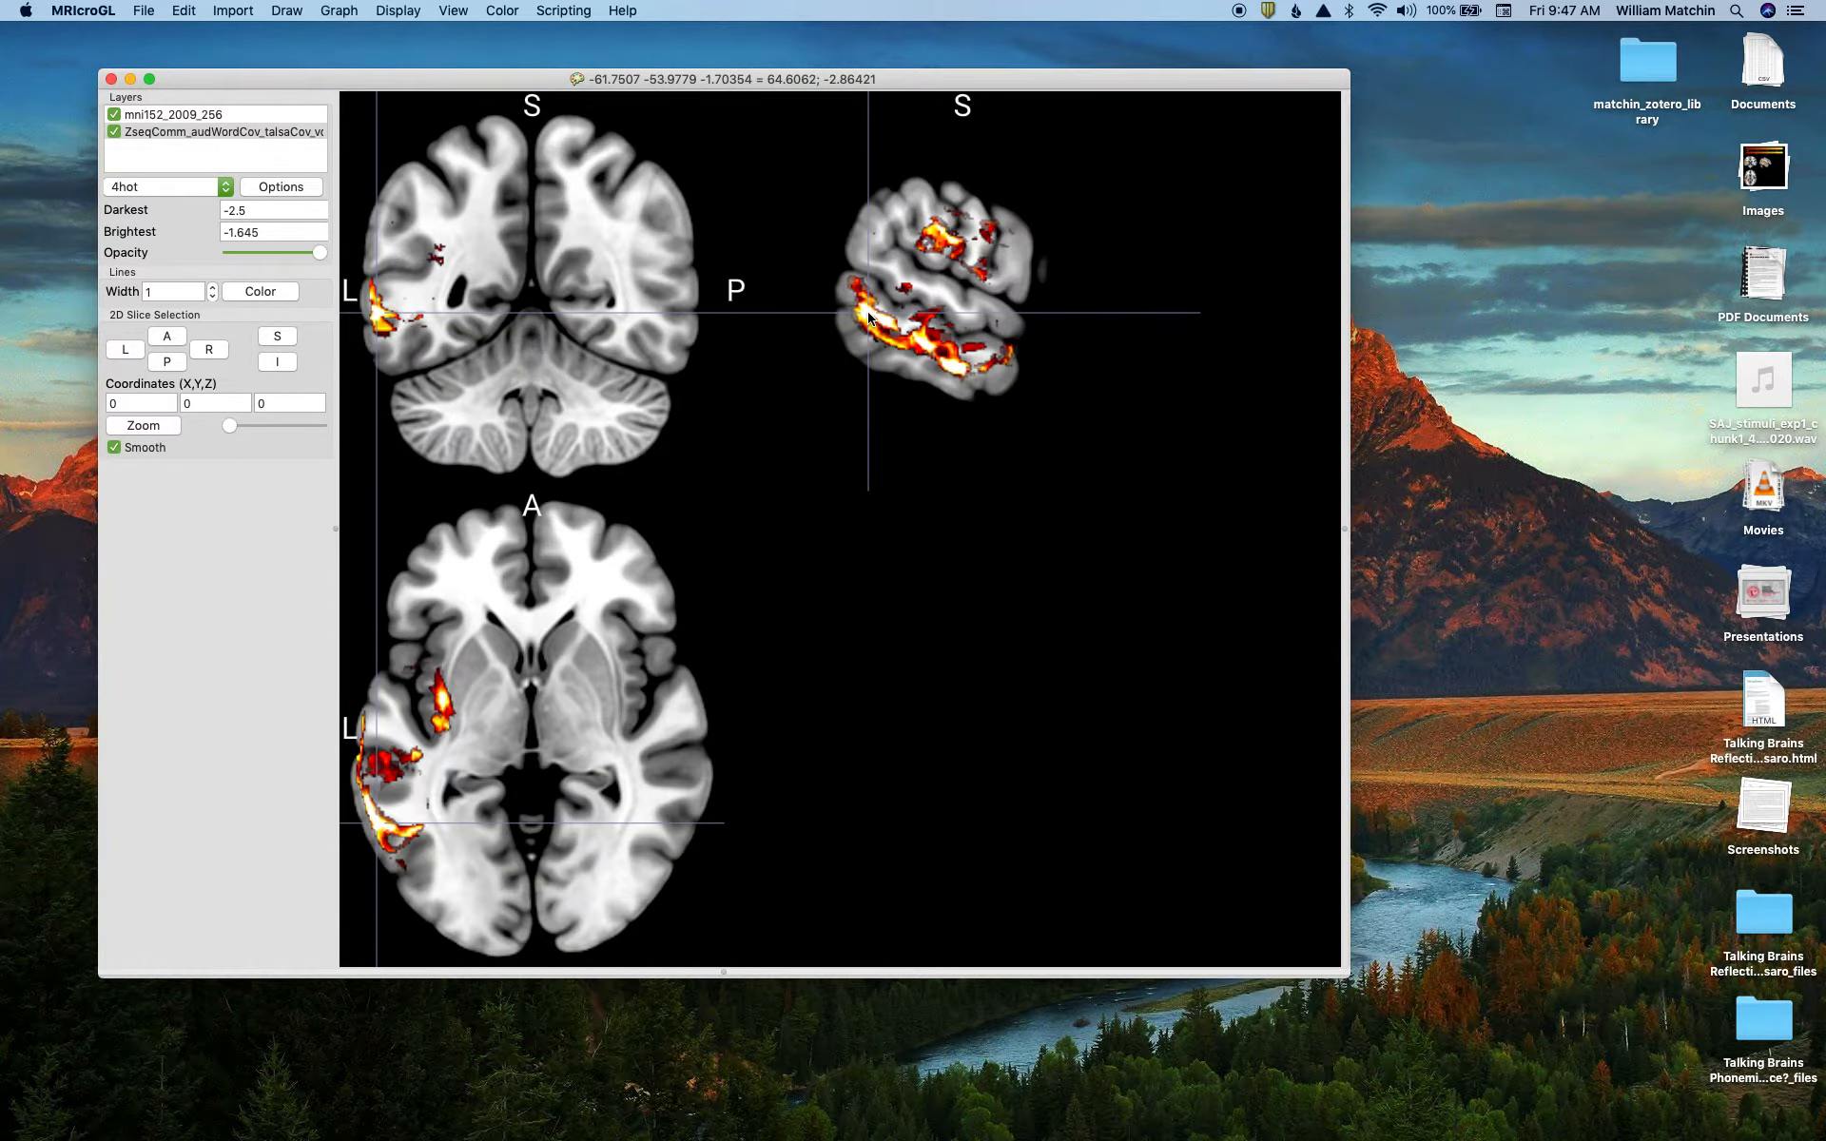
Try the 6warm color scheme on the overlay, switch it to 8redyell and probe the left temporal cluster's edge
click(175, 185)
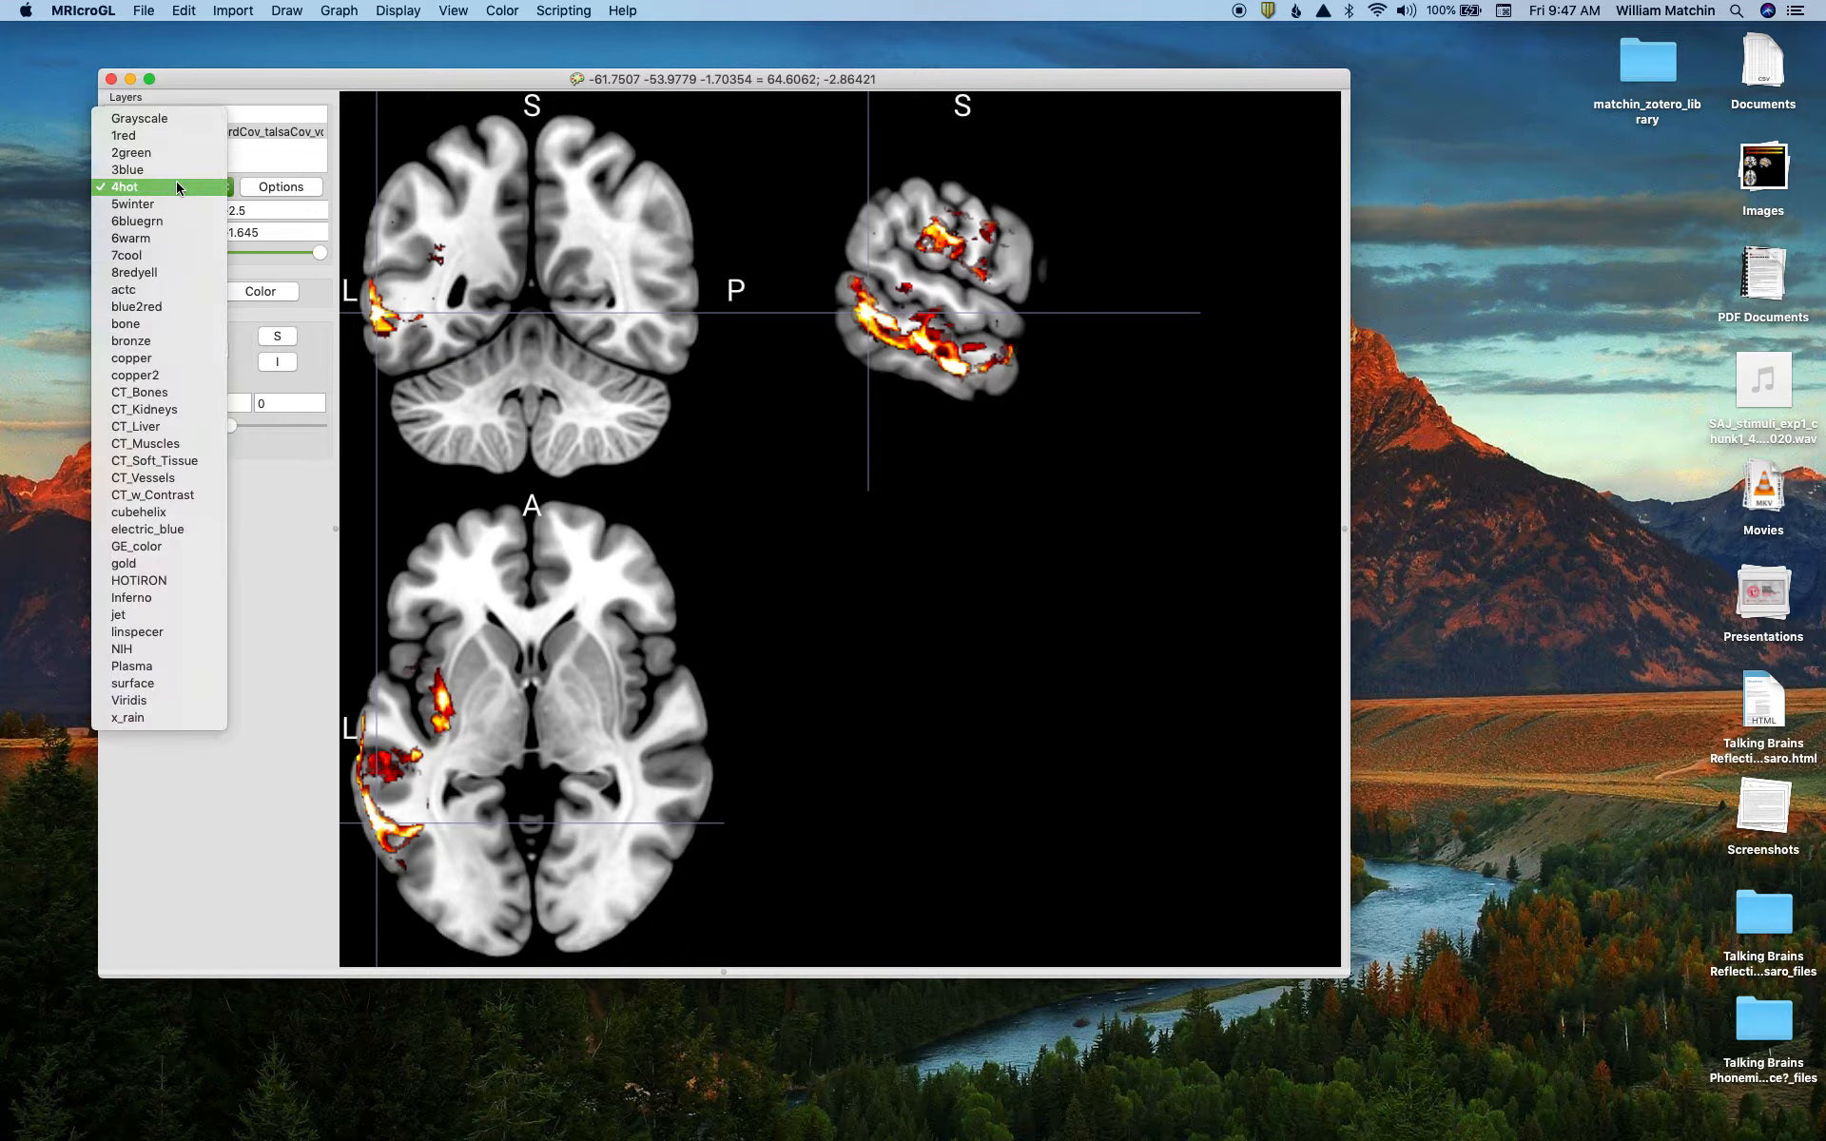
click(145, 237)
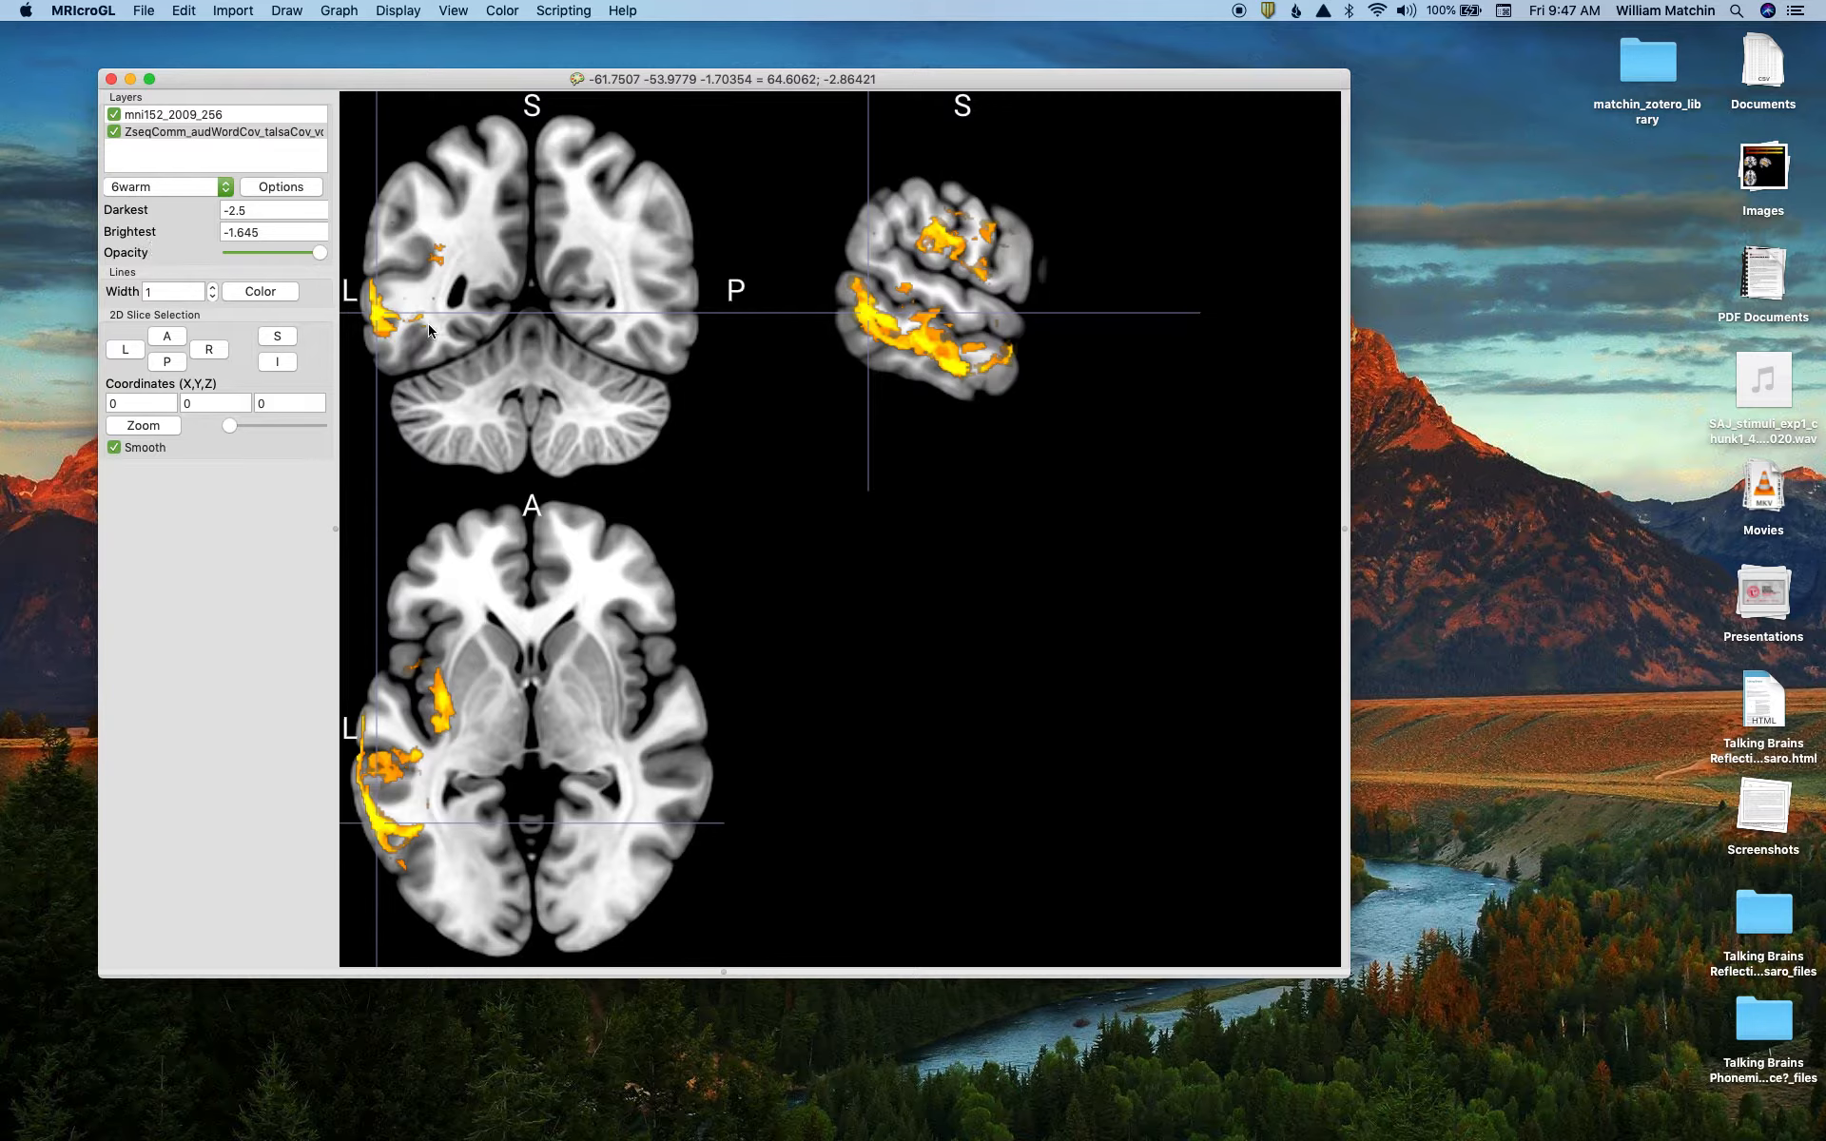
click(380, 319)
click(155, 192)
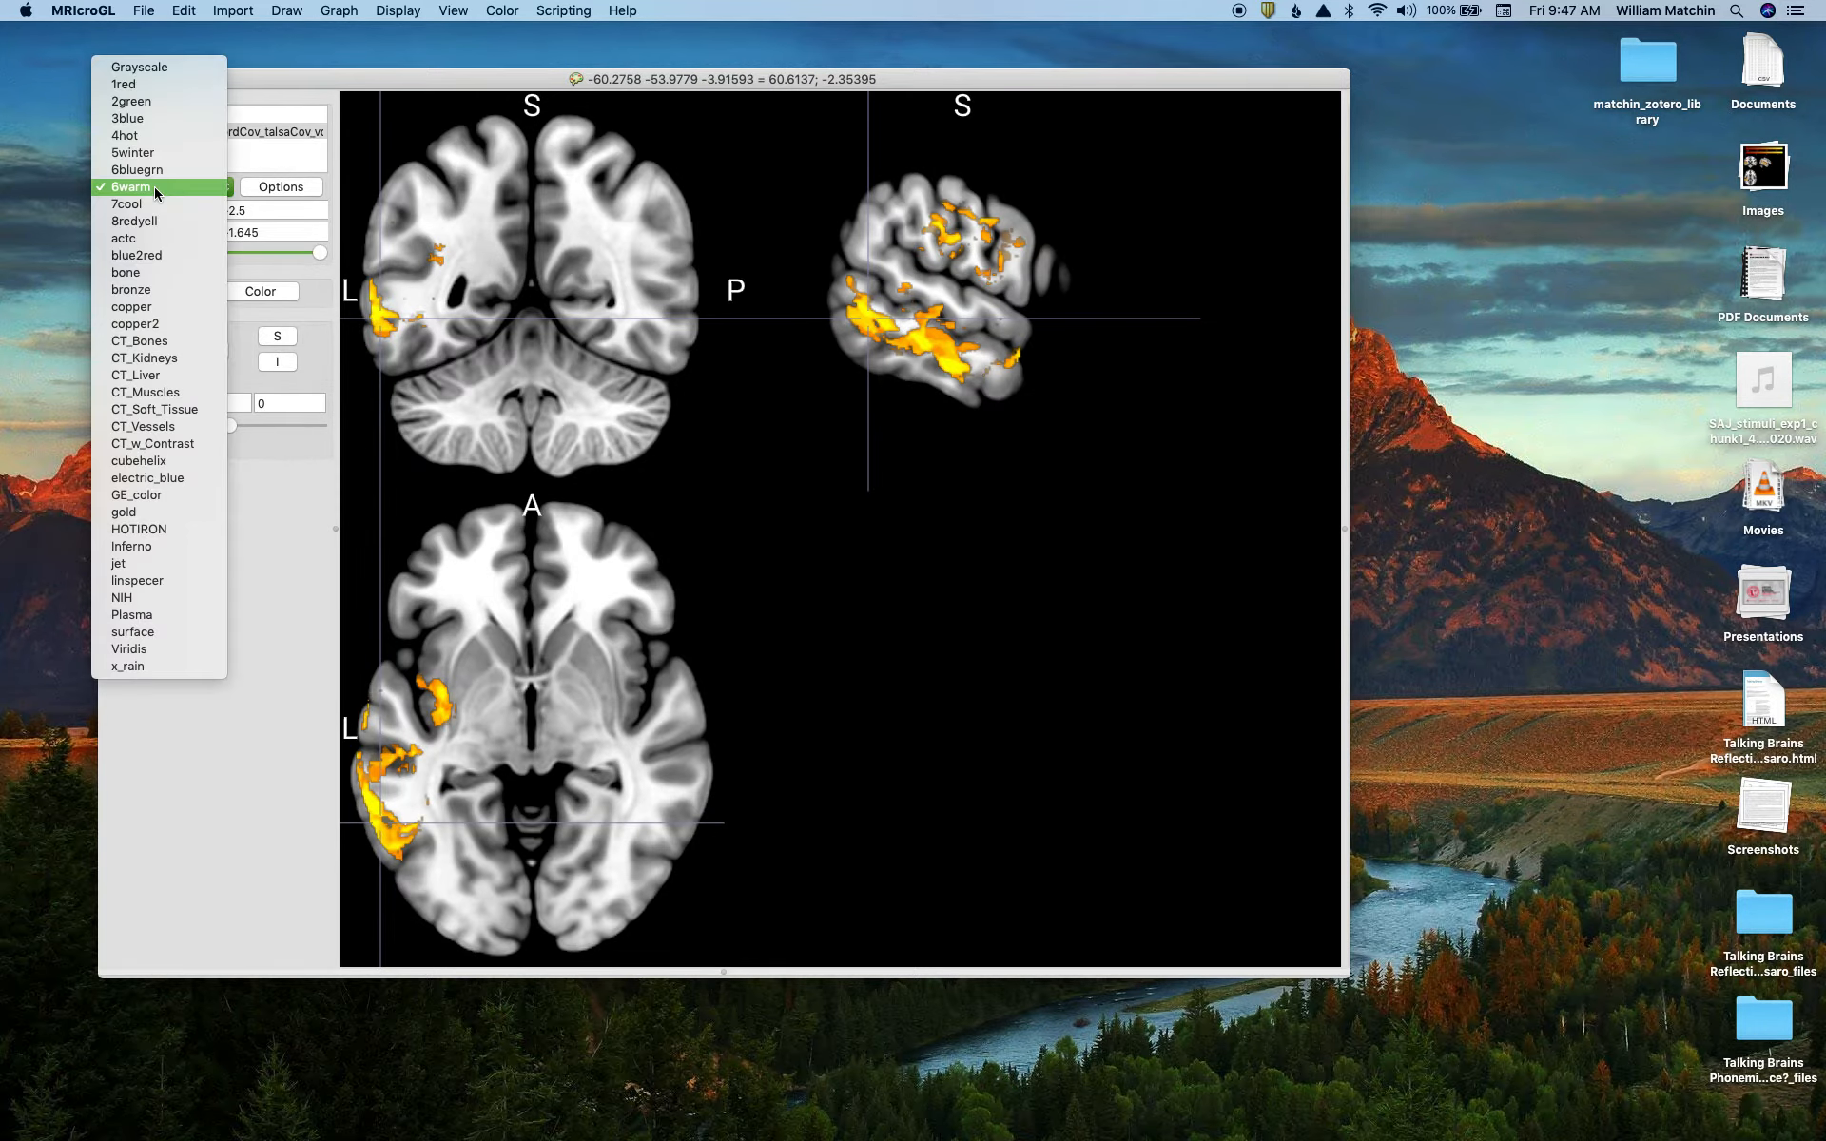
click(153, 224)
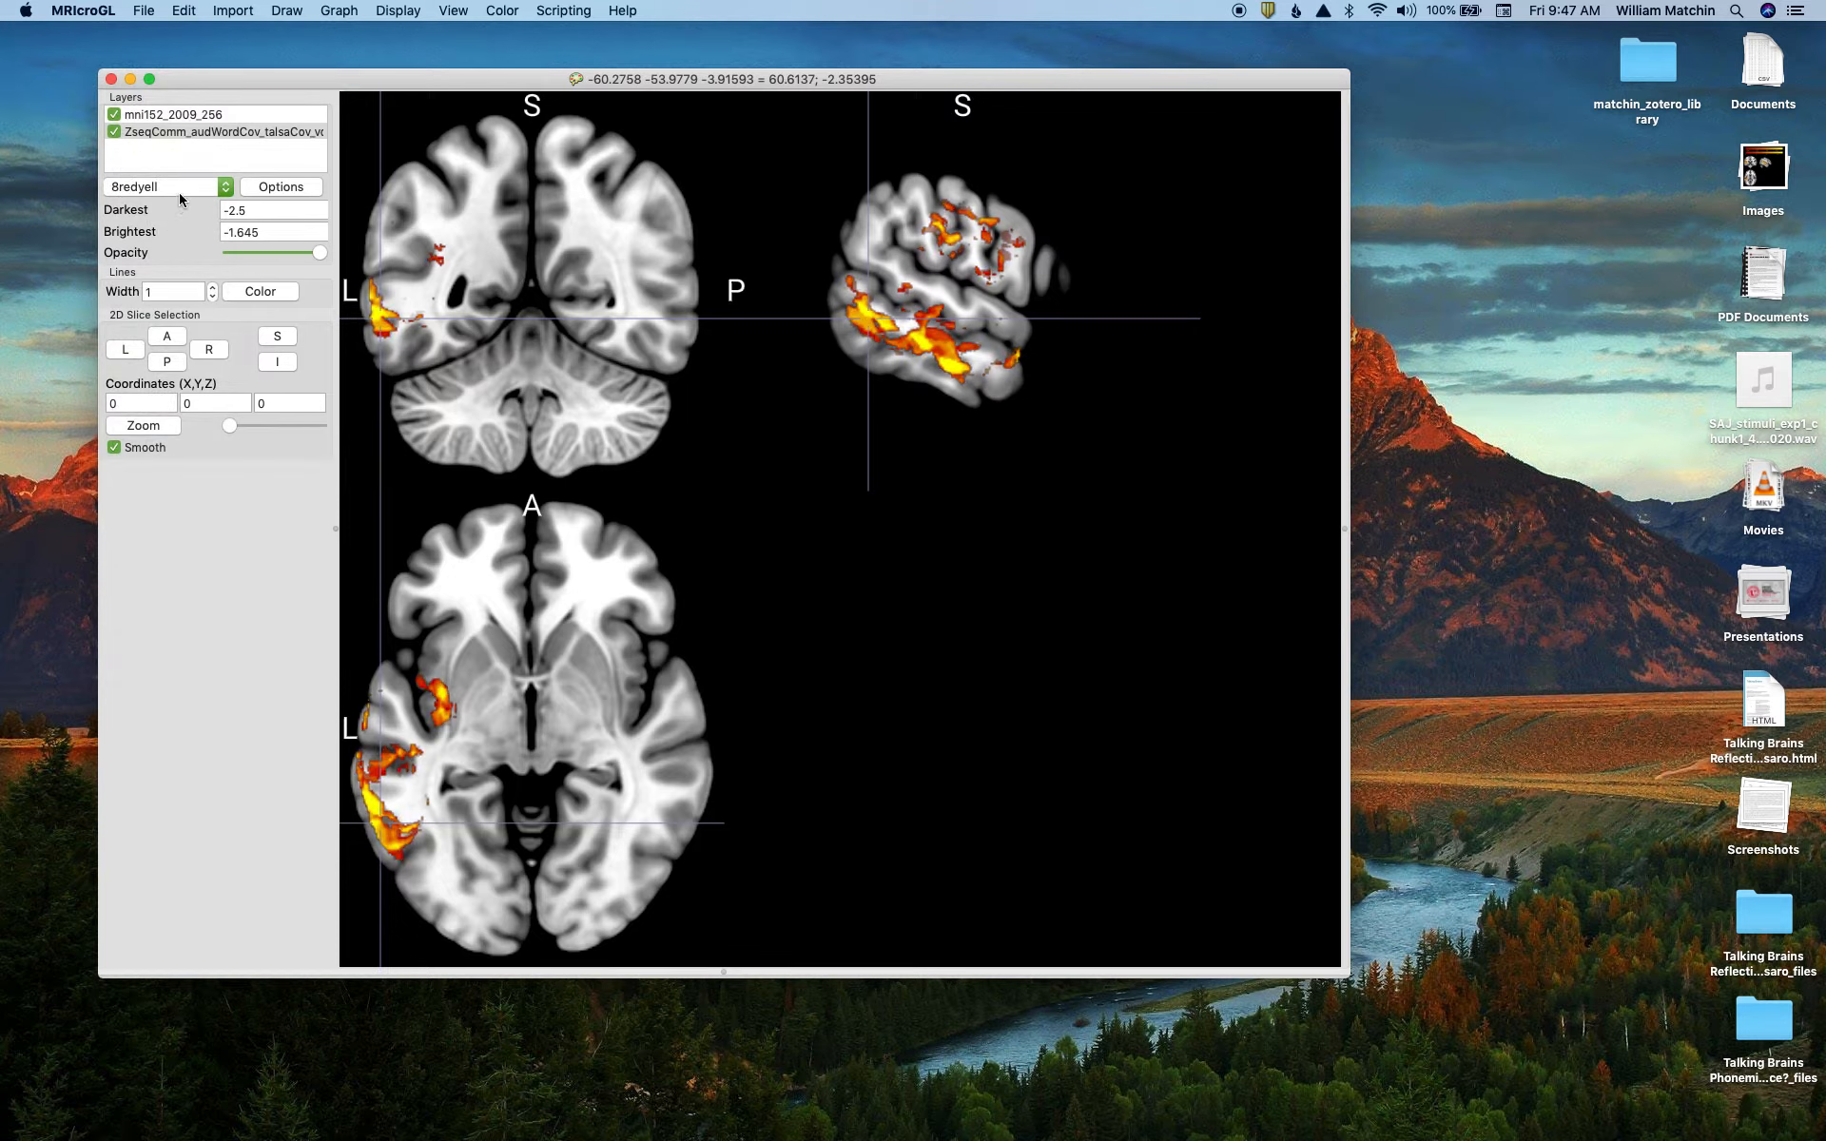
drag(383, 321, 391, 326)
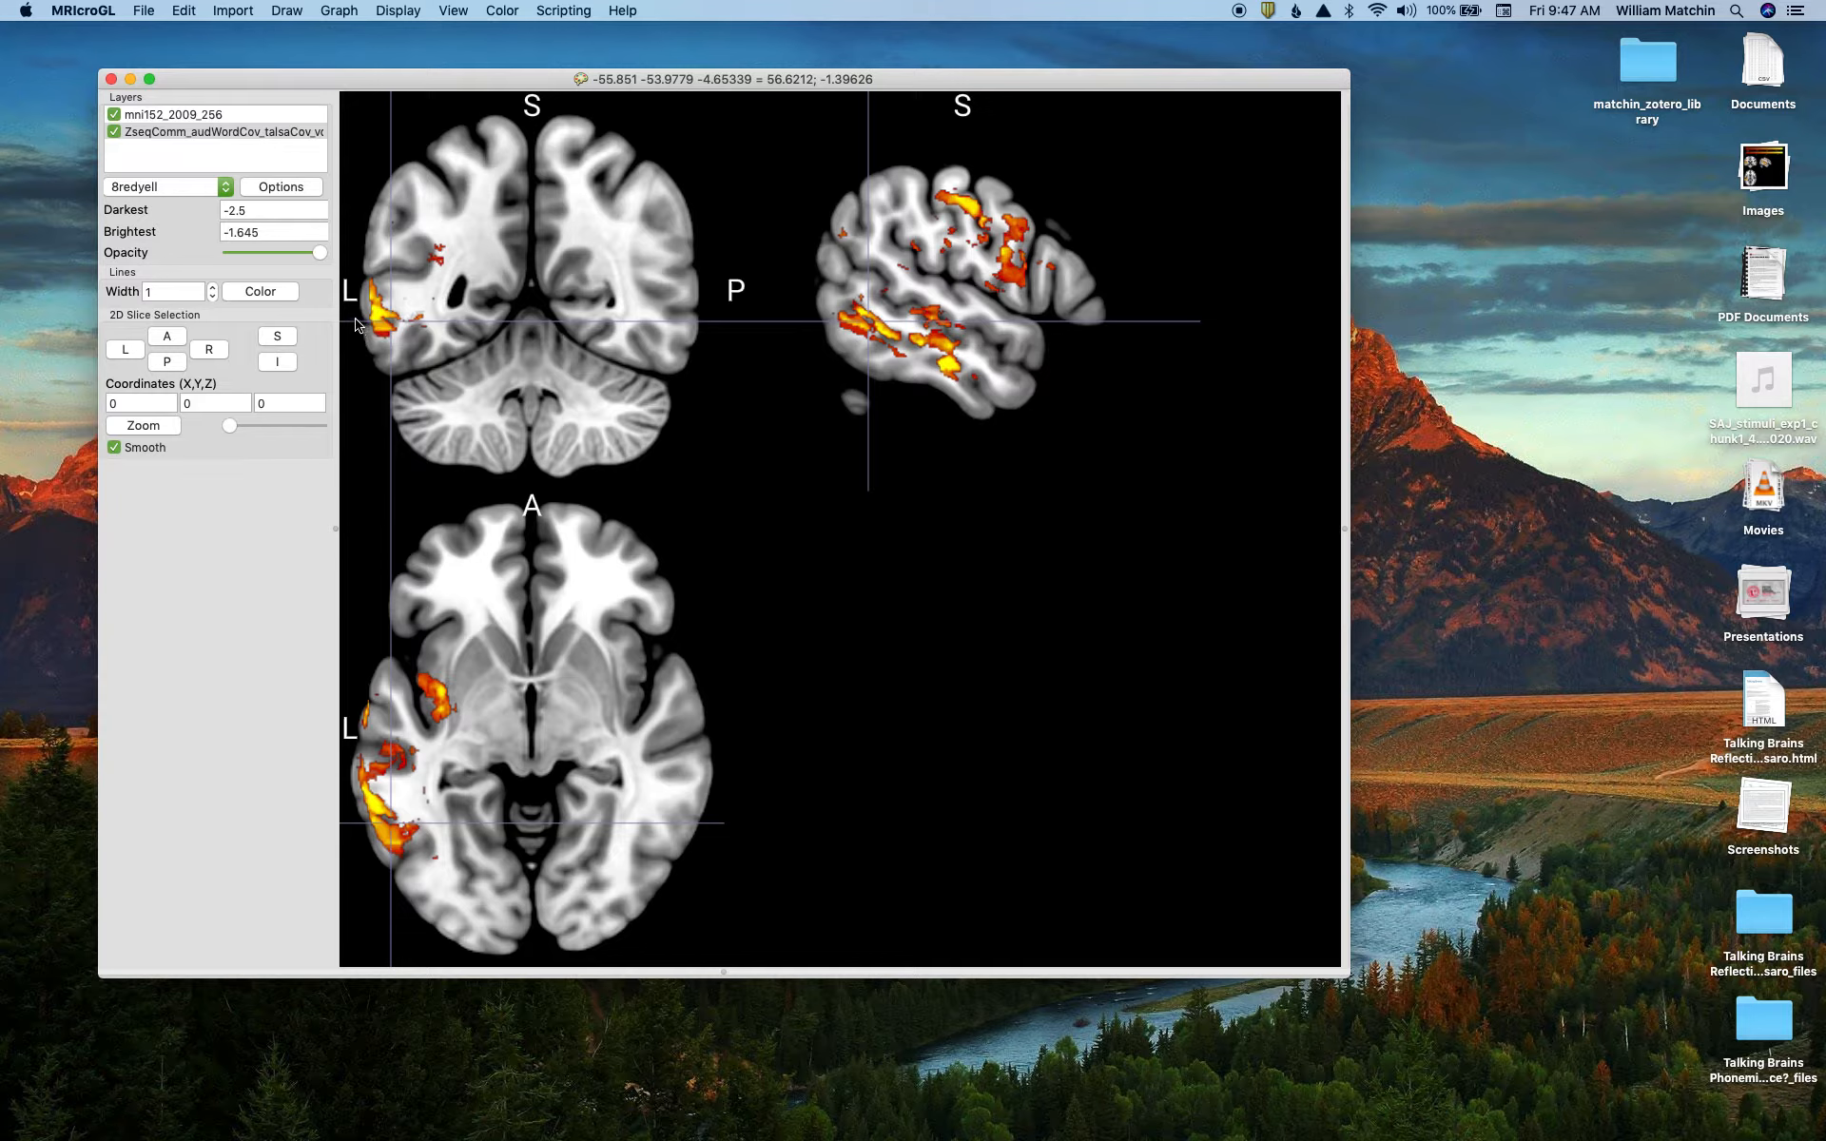
Add ZSAJ_overall_exp1_5.14.2021_correctmtotal.nii as another overlay from the SAJ_overall_exp1_ROI_5.14.2021_14May2021_152750 folder in M.2019.0328
click(142, 10)
click(179, 124)
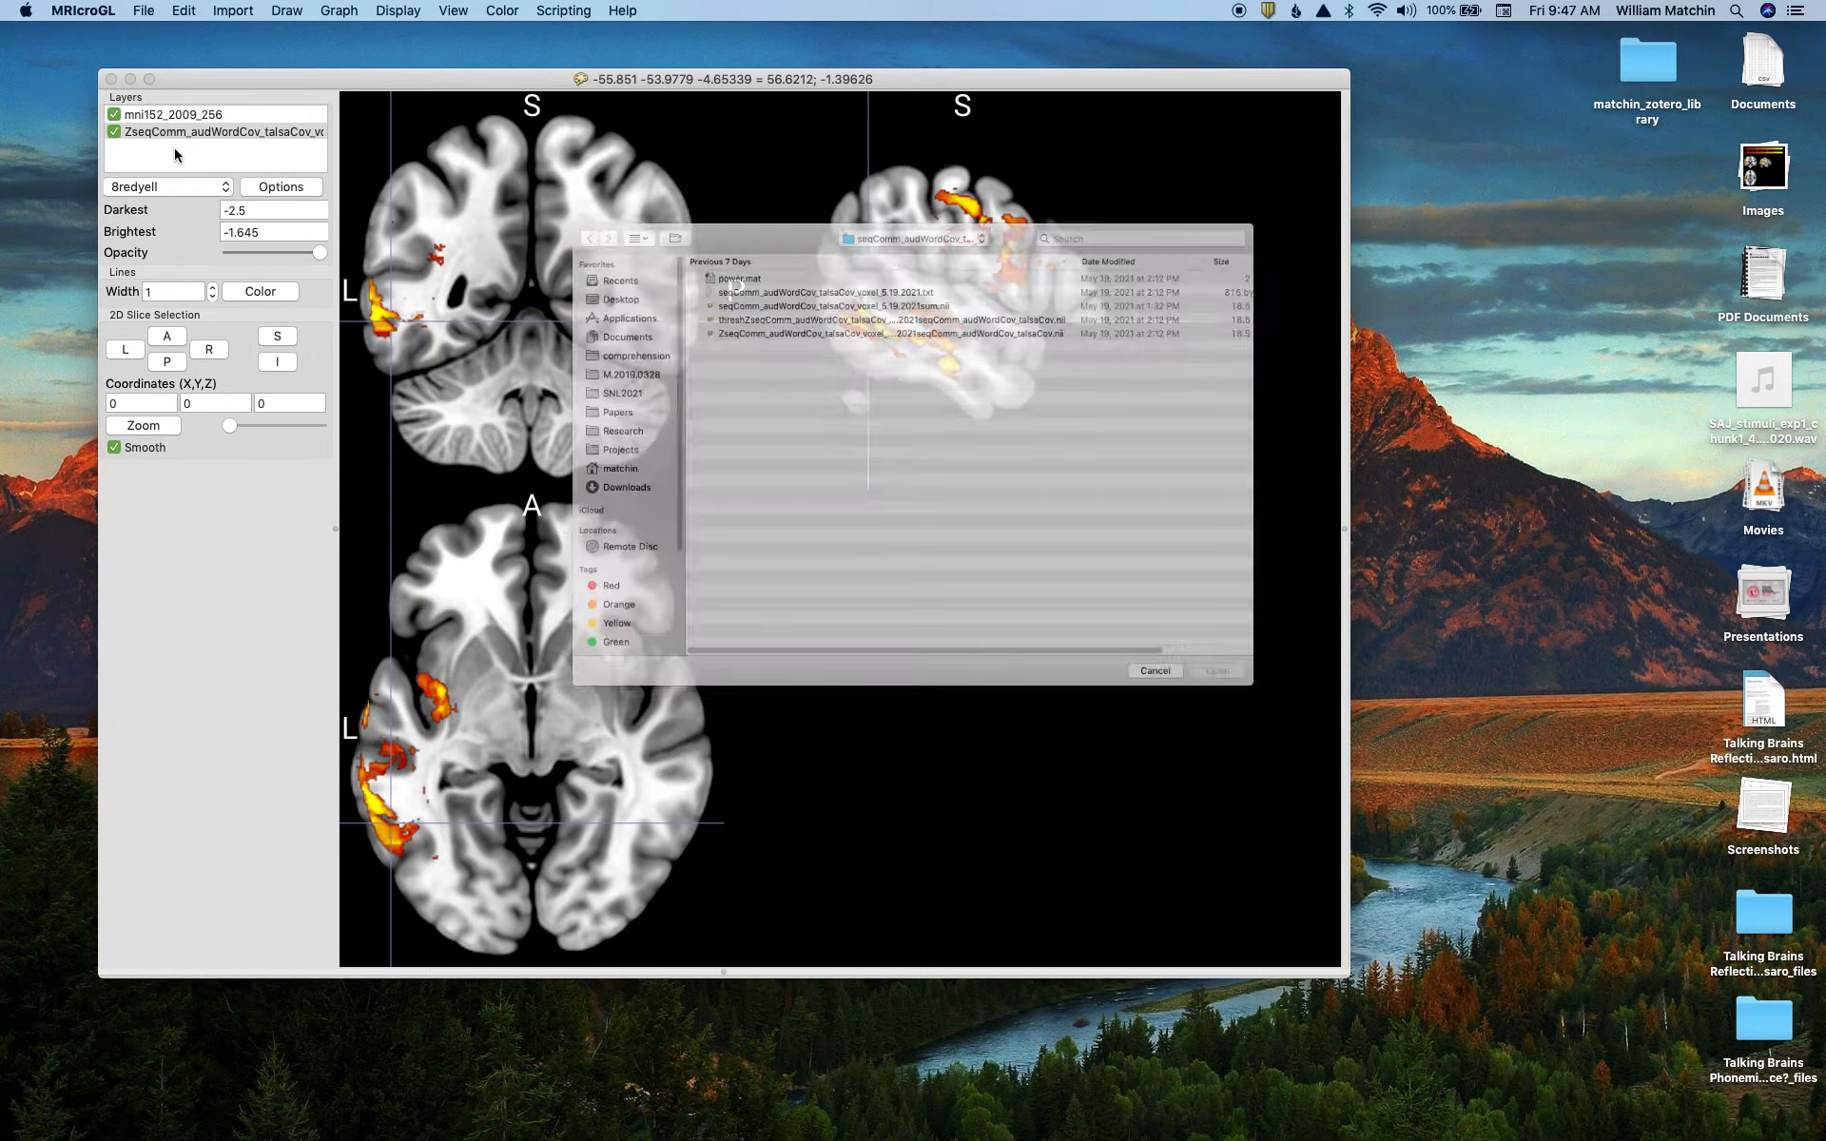
click(888, 171)
click(888, 191)
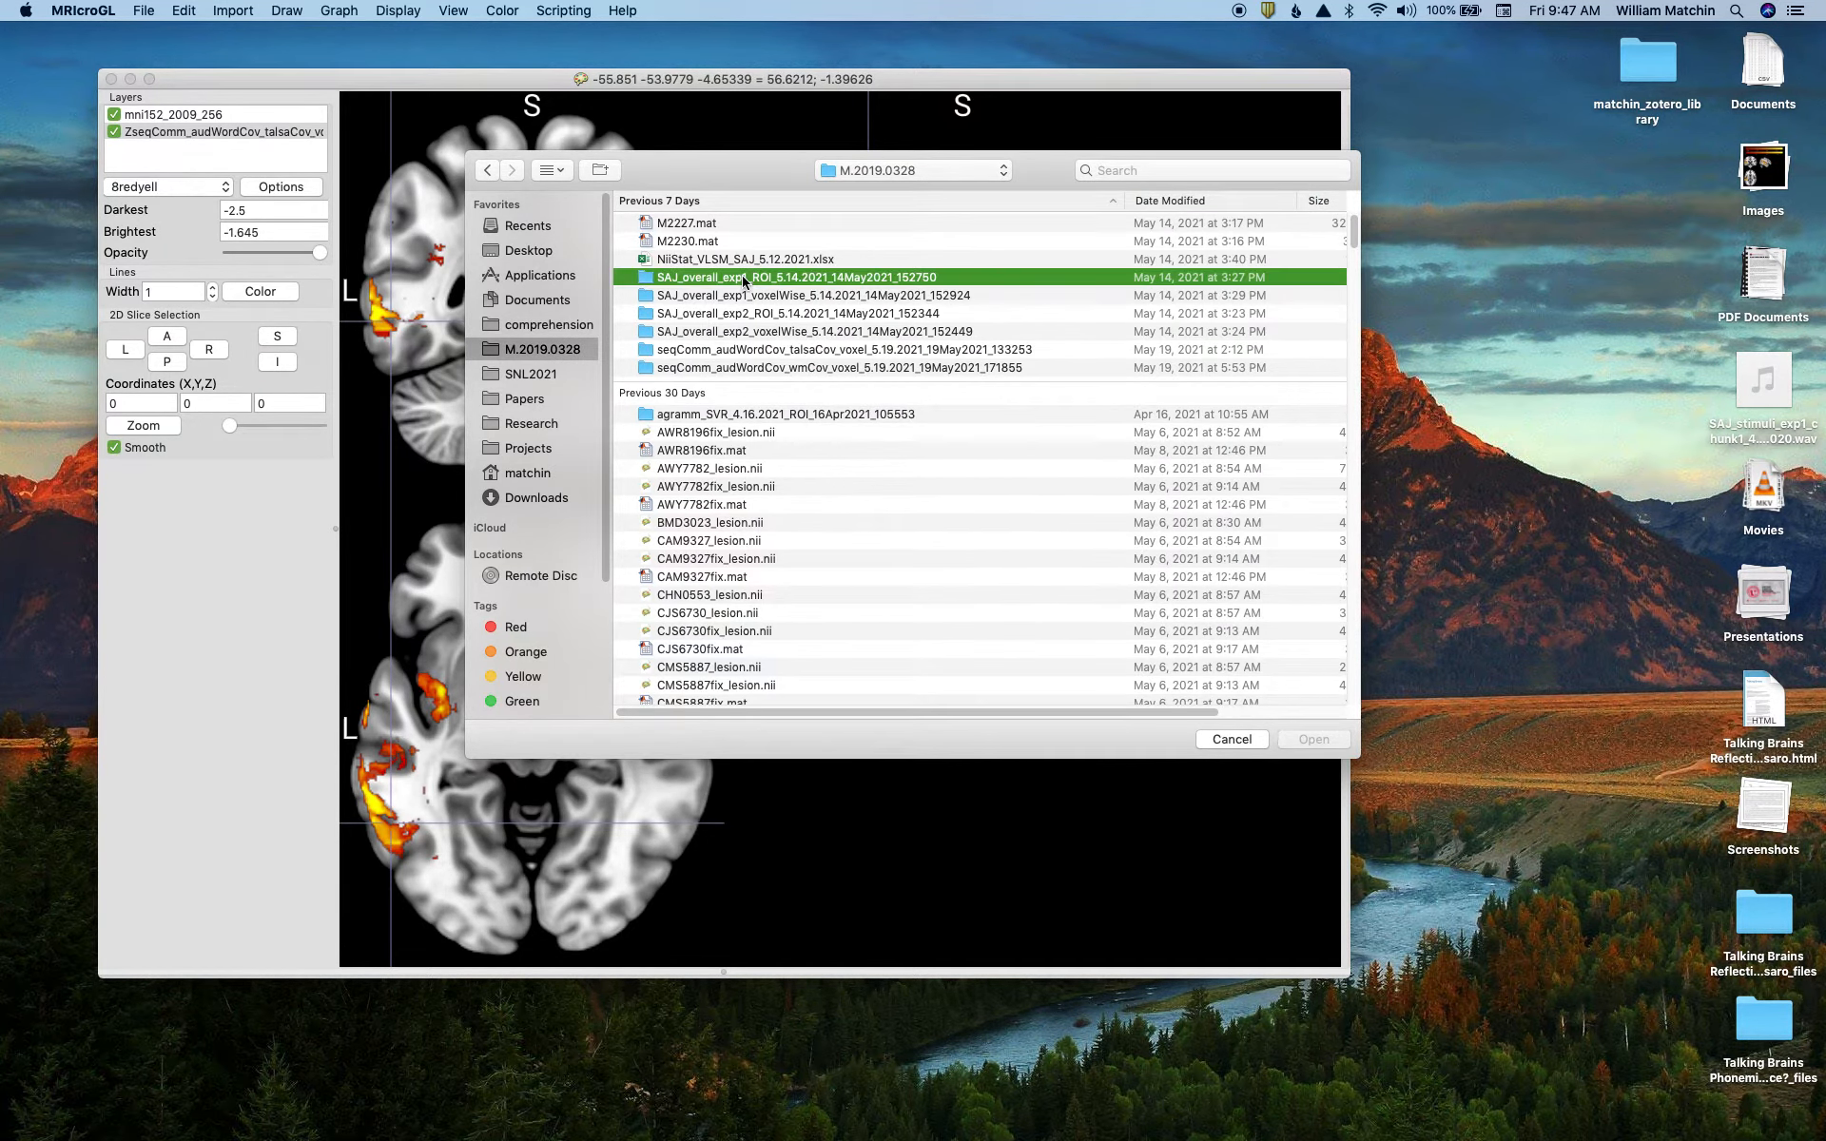
double_click(743, 278)
click(715, 295)
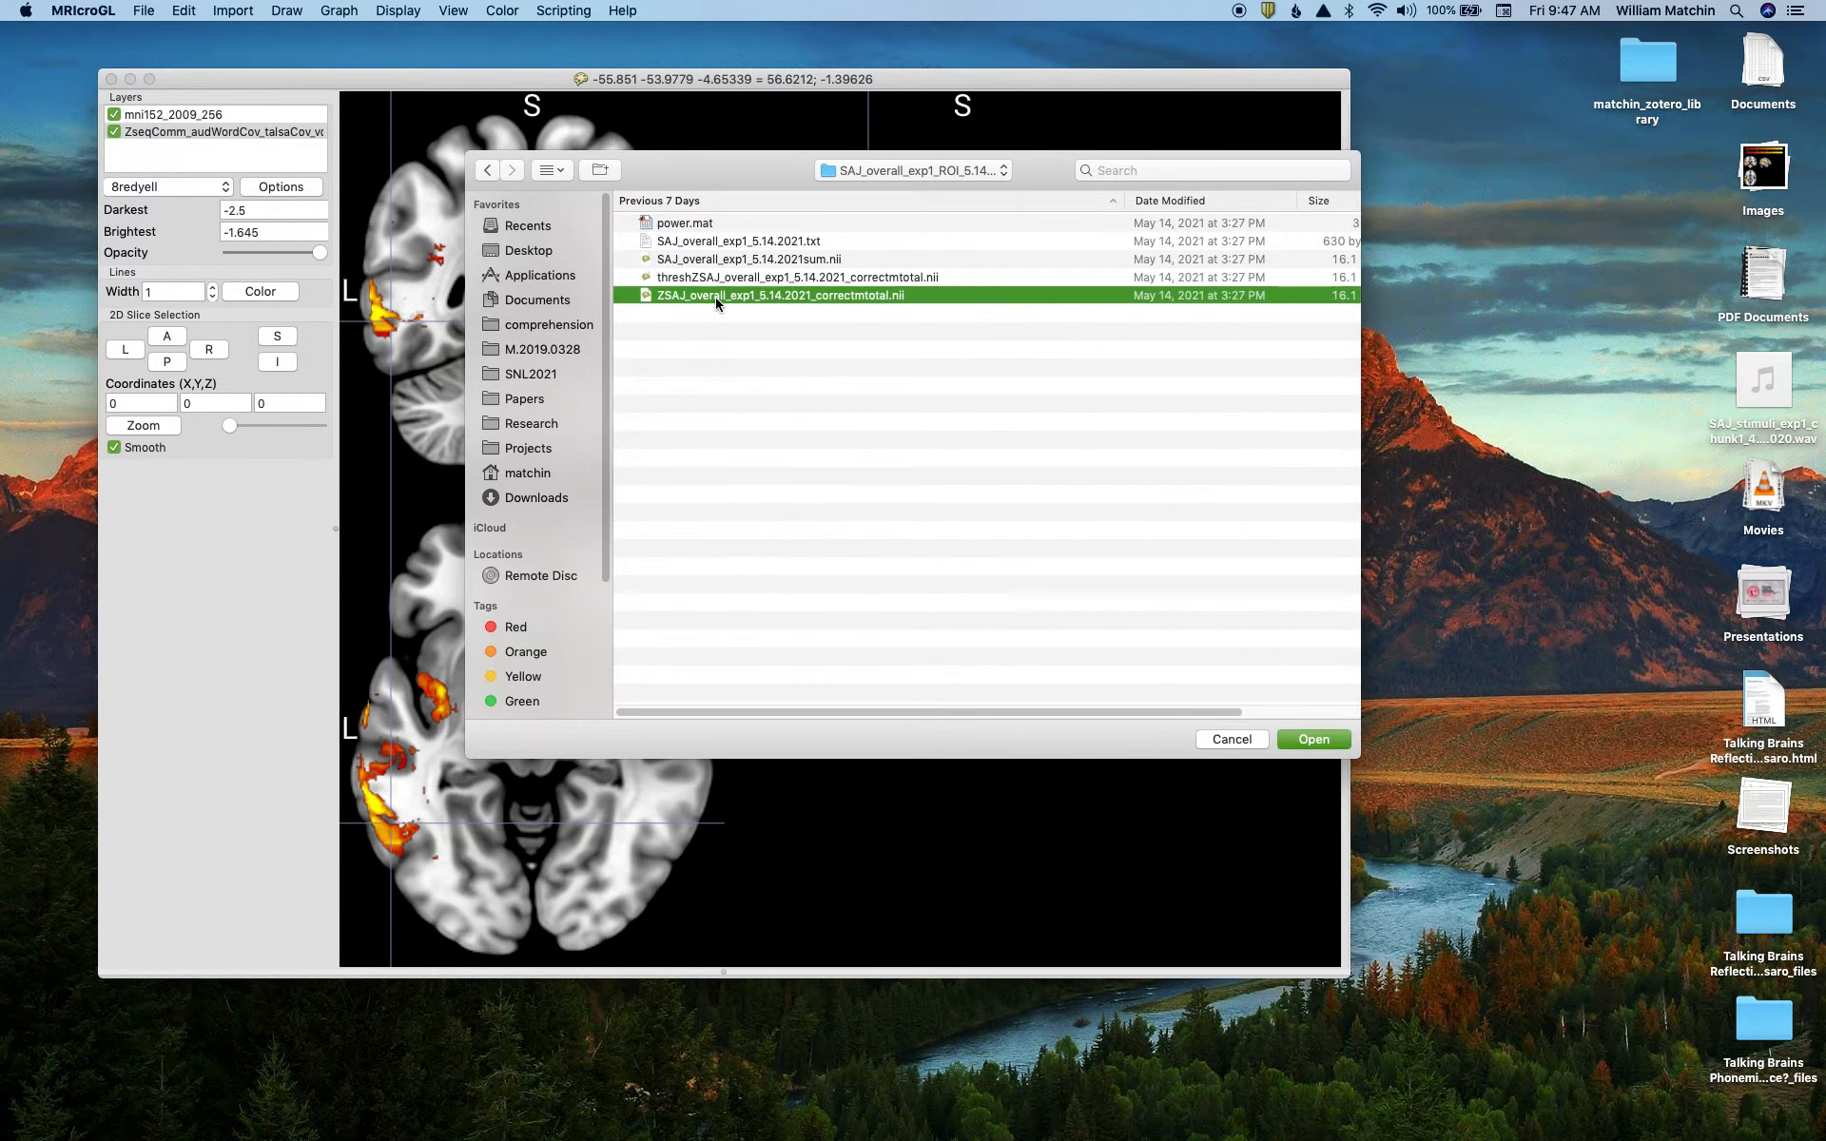
click(1319, 738)
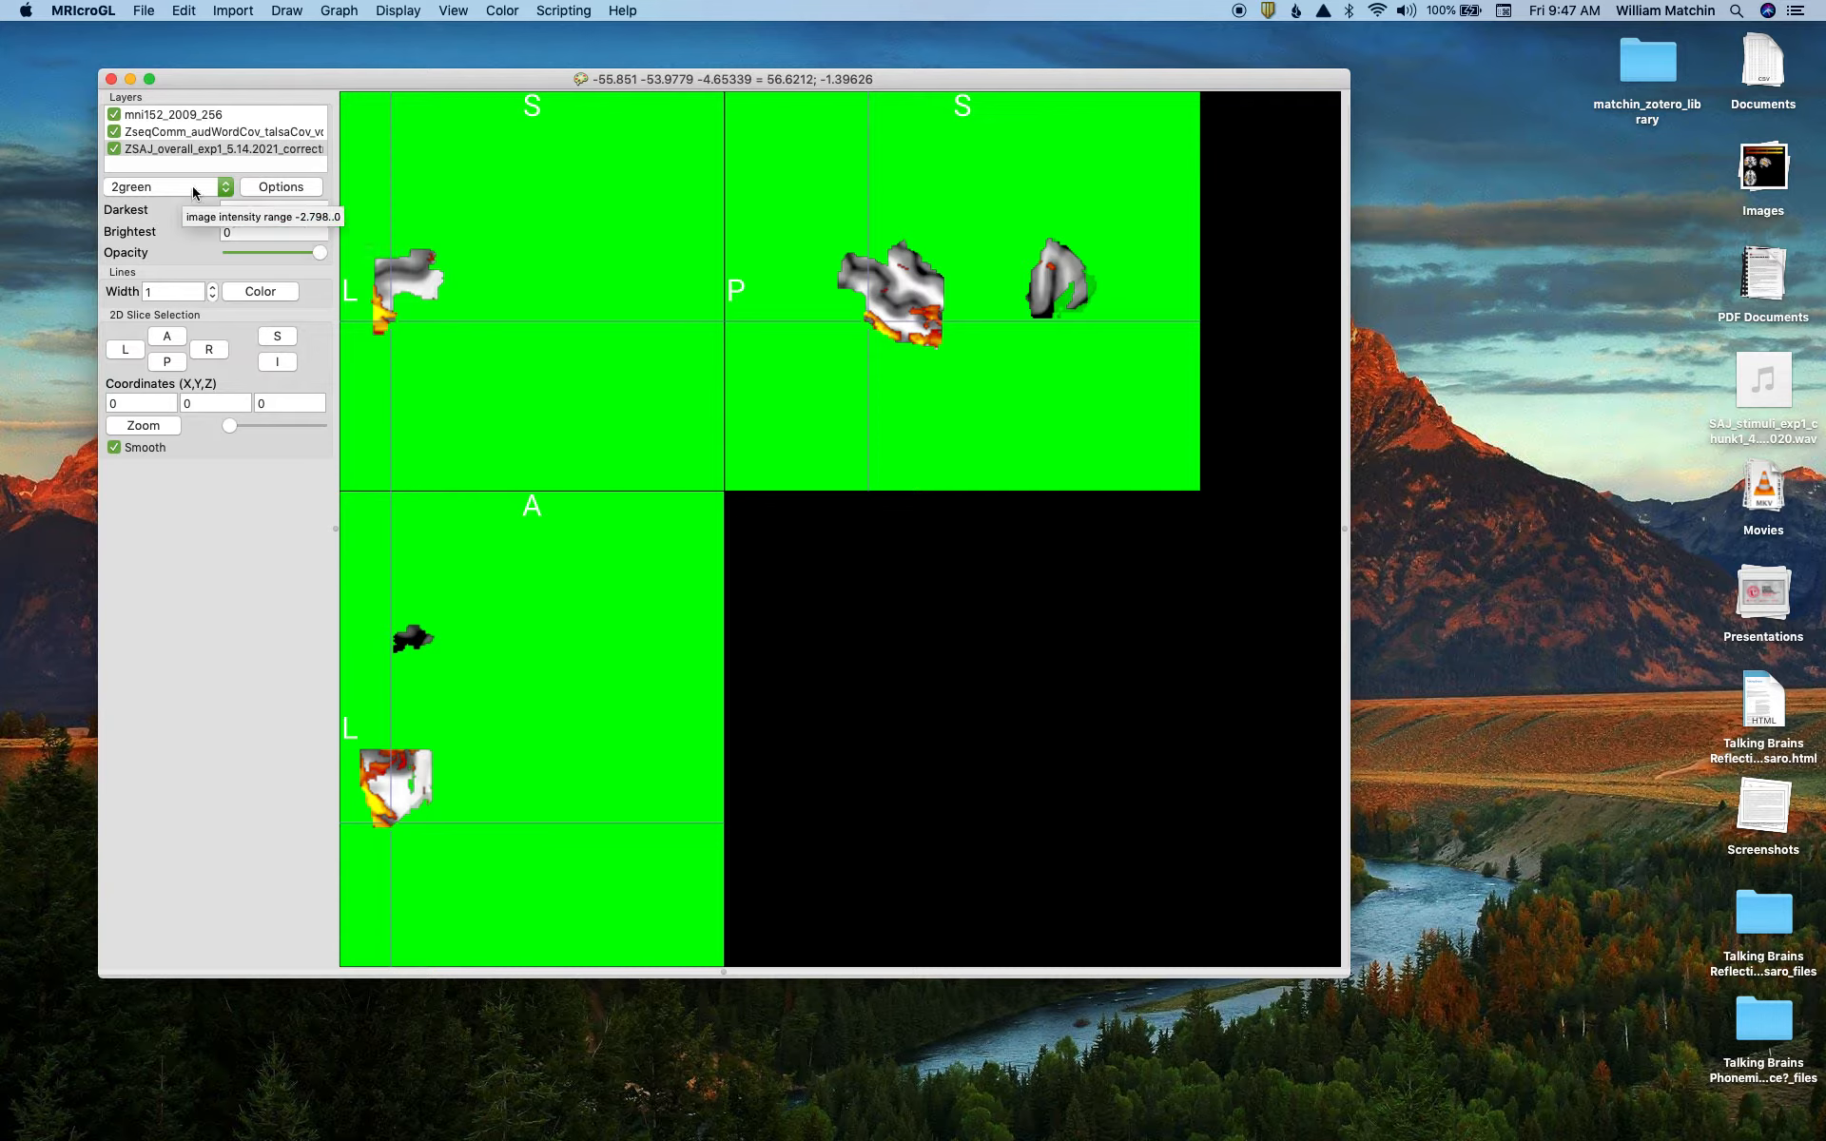
Compare the display settings of the ZseqComm overlay with those of the ZSAJ_overall_exp1 overlay
click(214, 140)
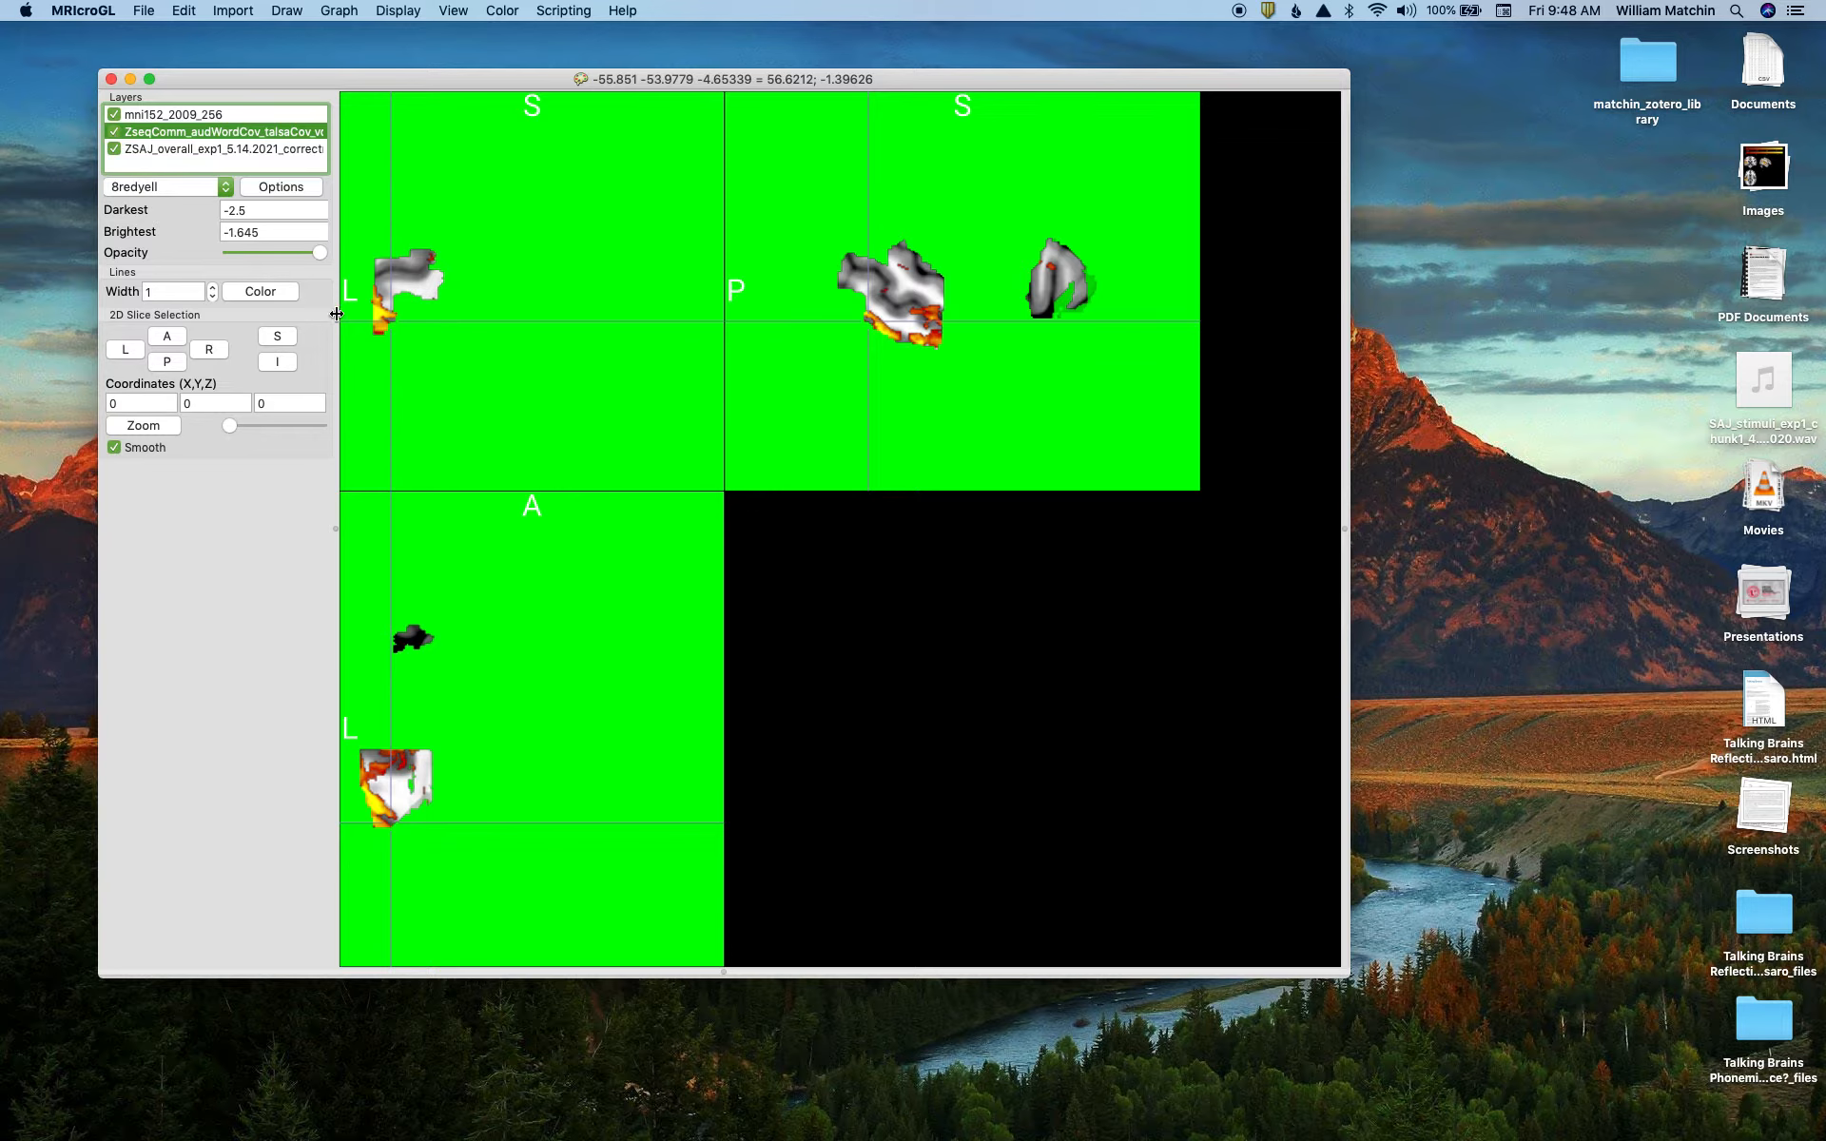
click(171, 149)
click(171, 139)
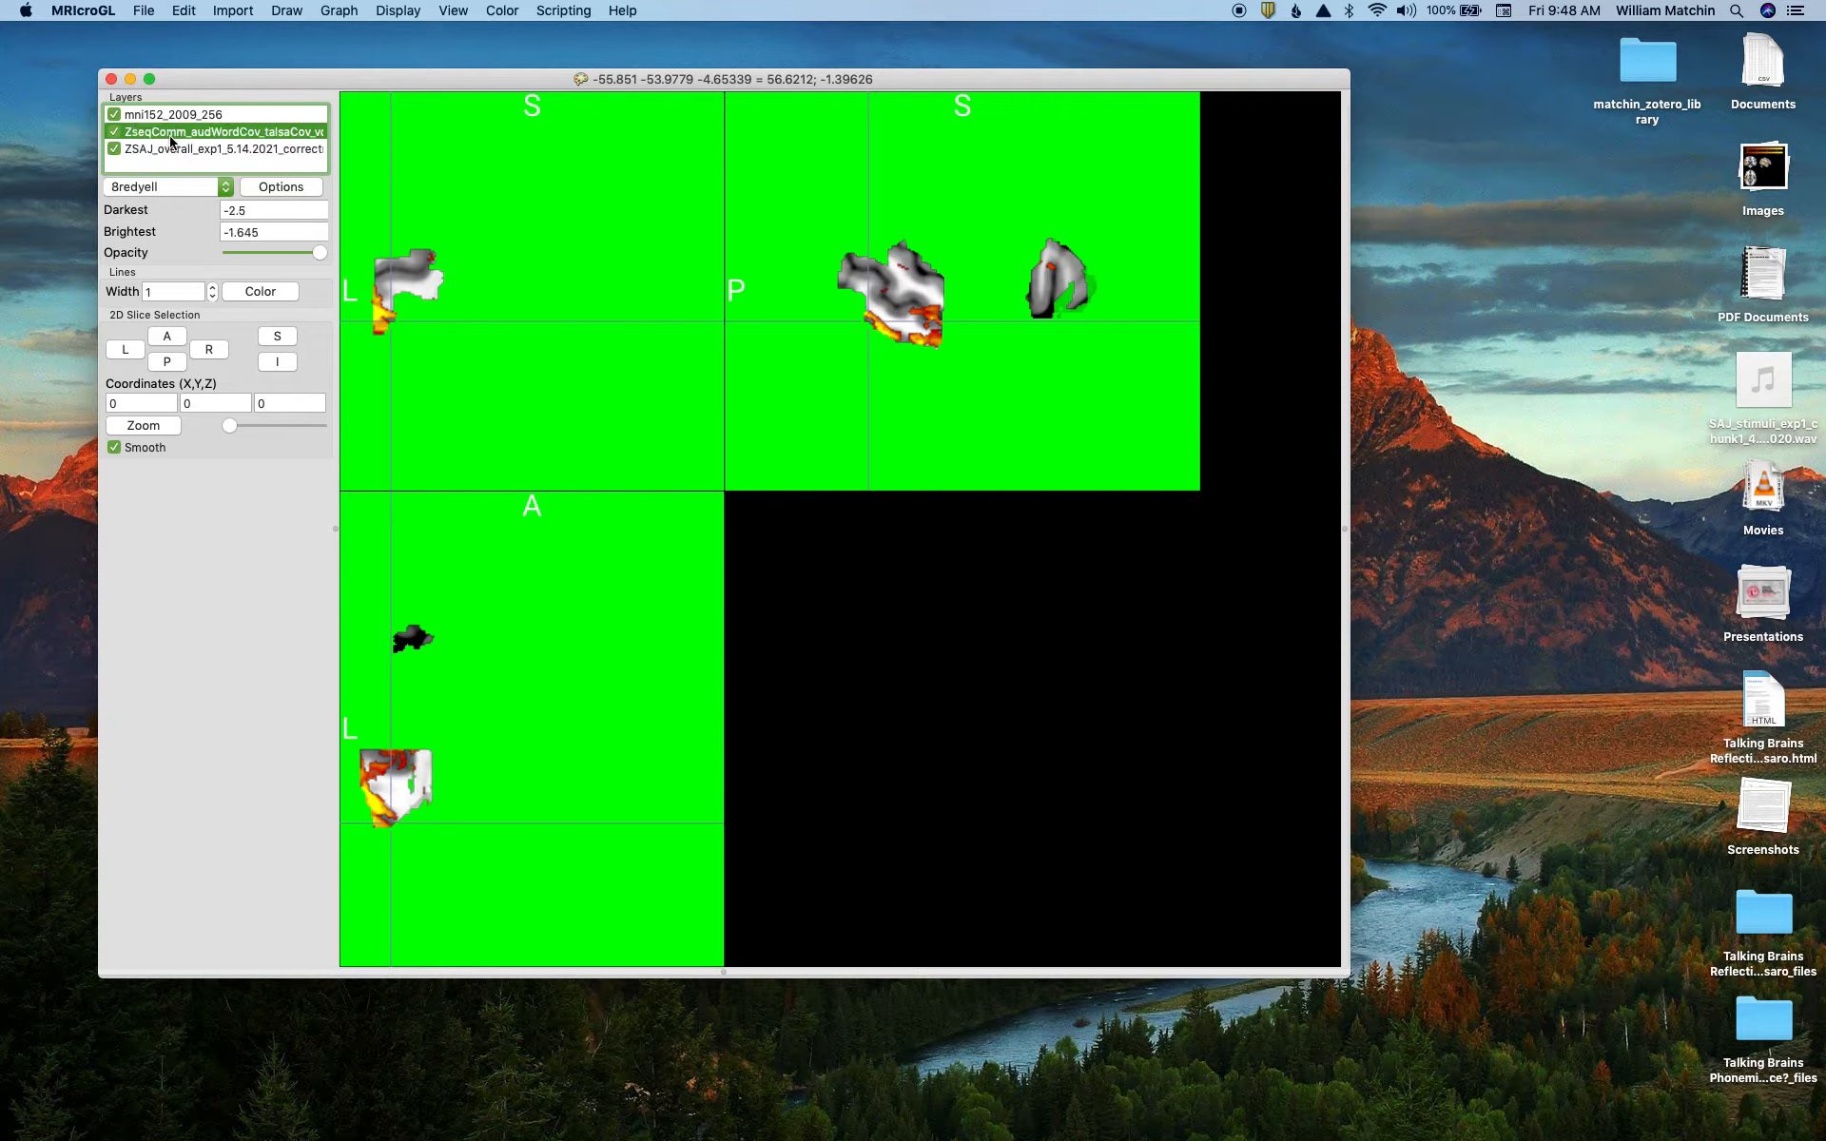
Hide the ZseqComm overlay and apply the 8redyell color scheme to the ZSAJ_overall_exp1 overlay
click(115, 133)
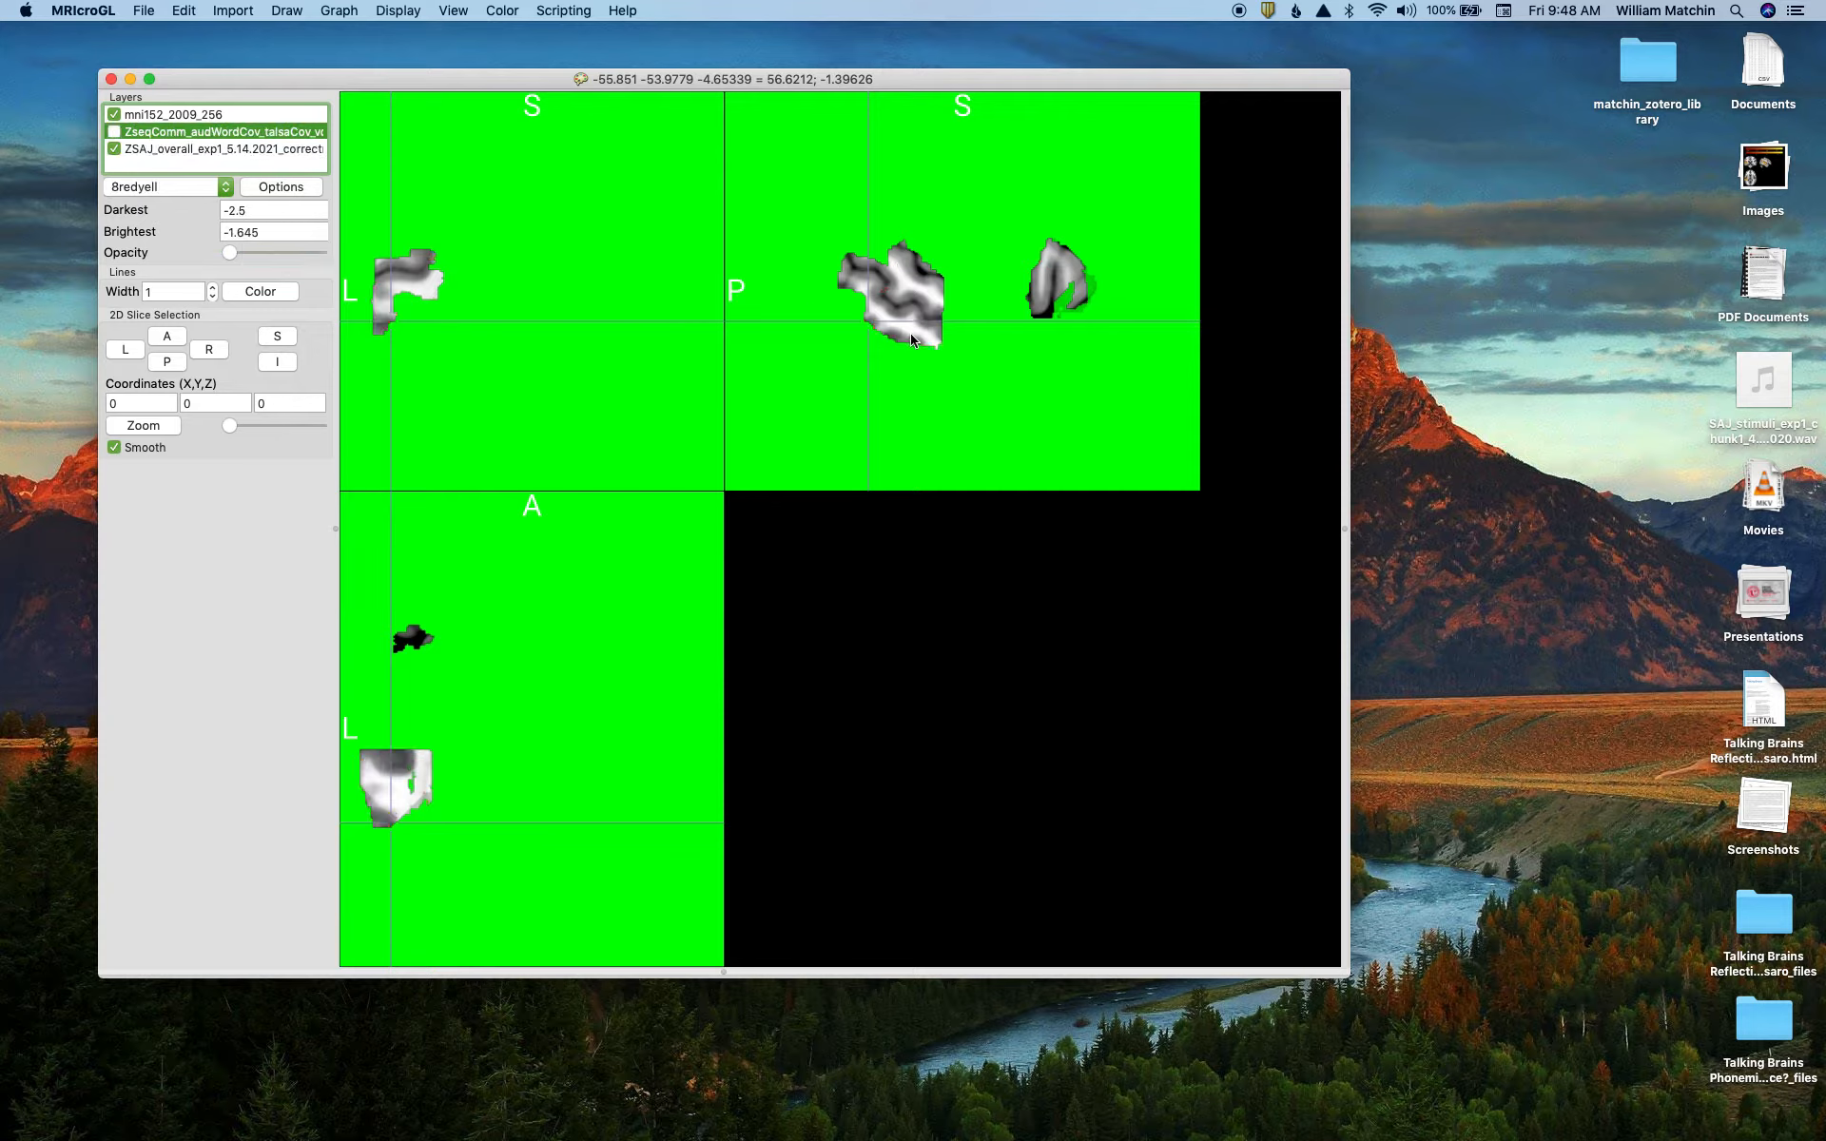
click(173, 148)
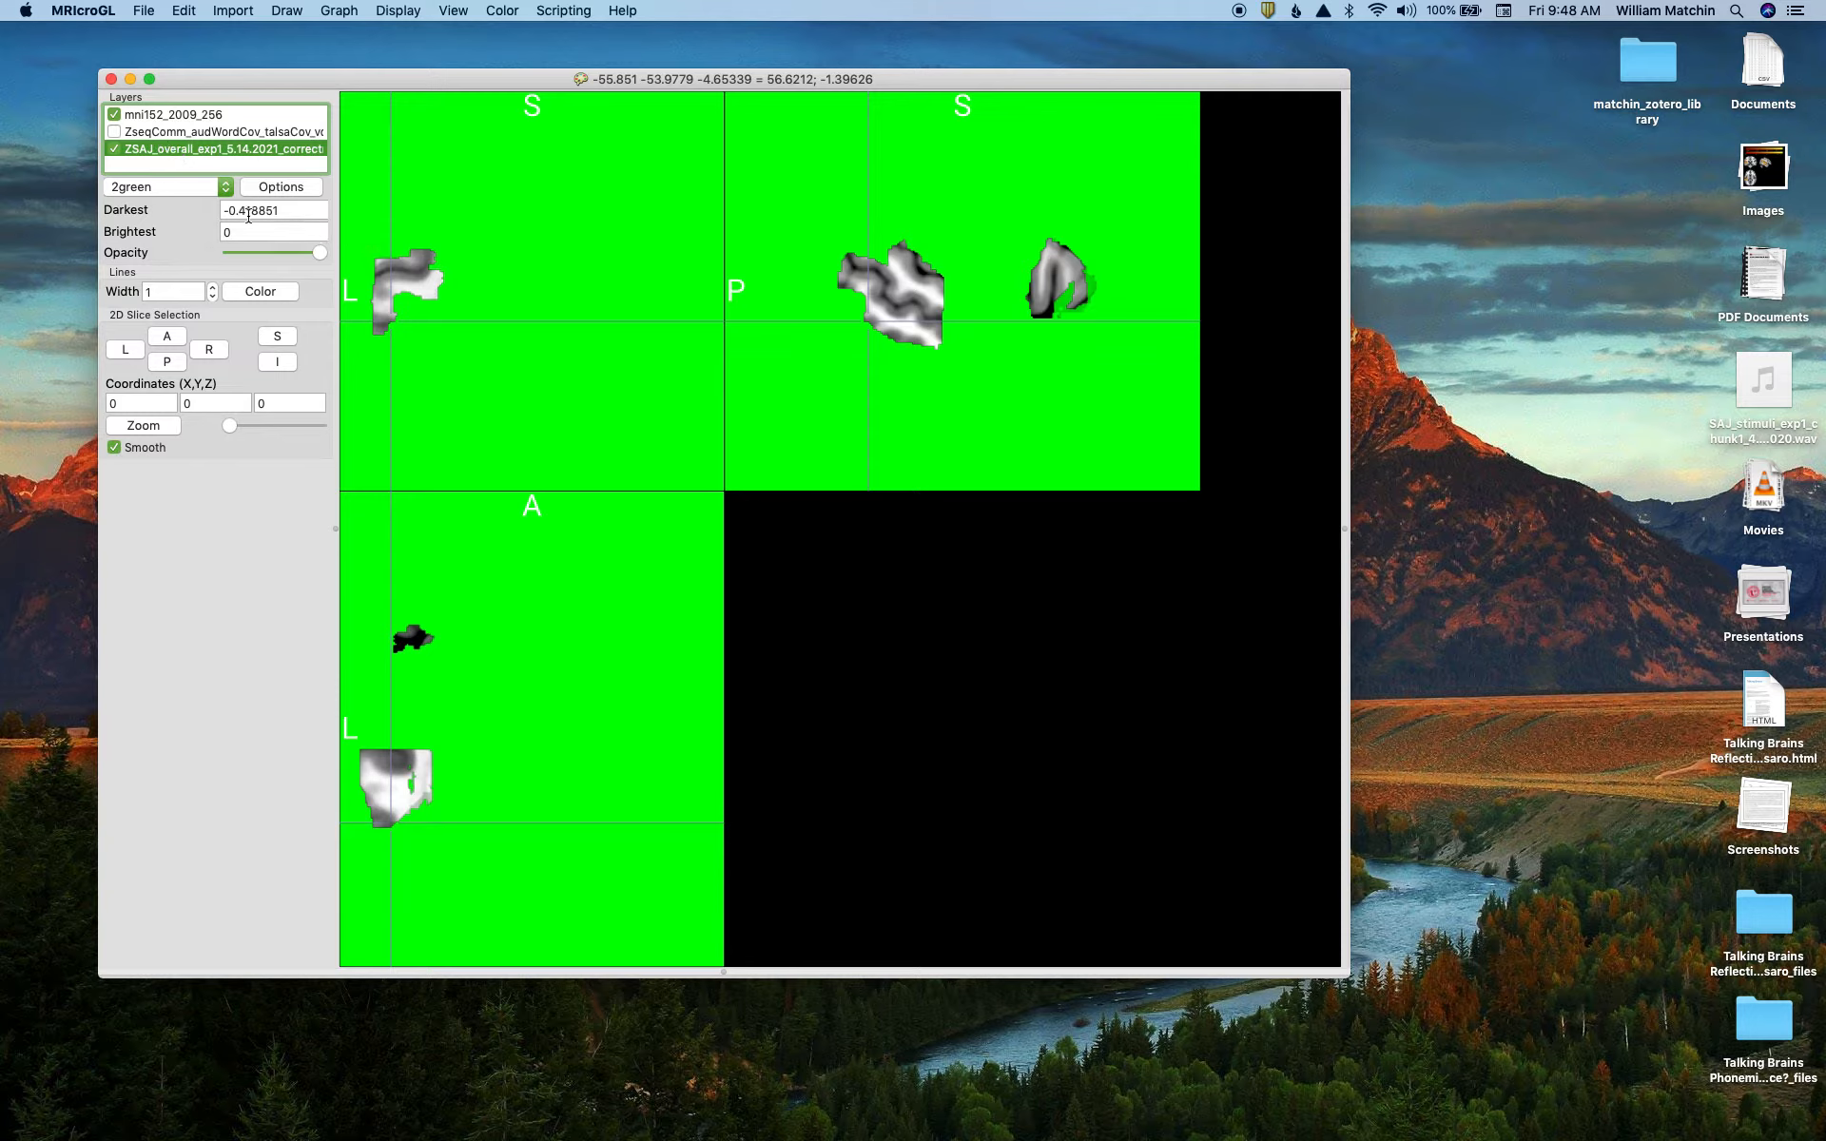
click(164, 190)
click(134, 306)
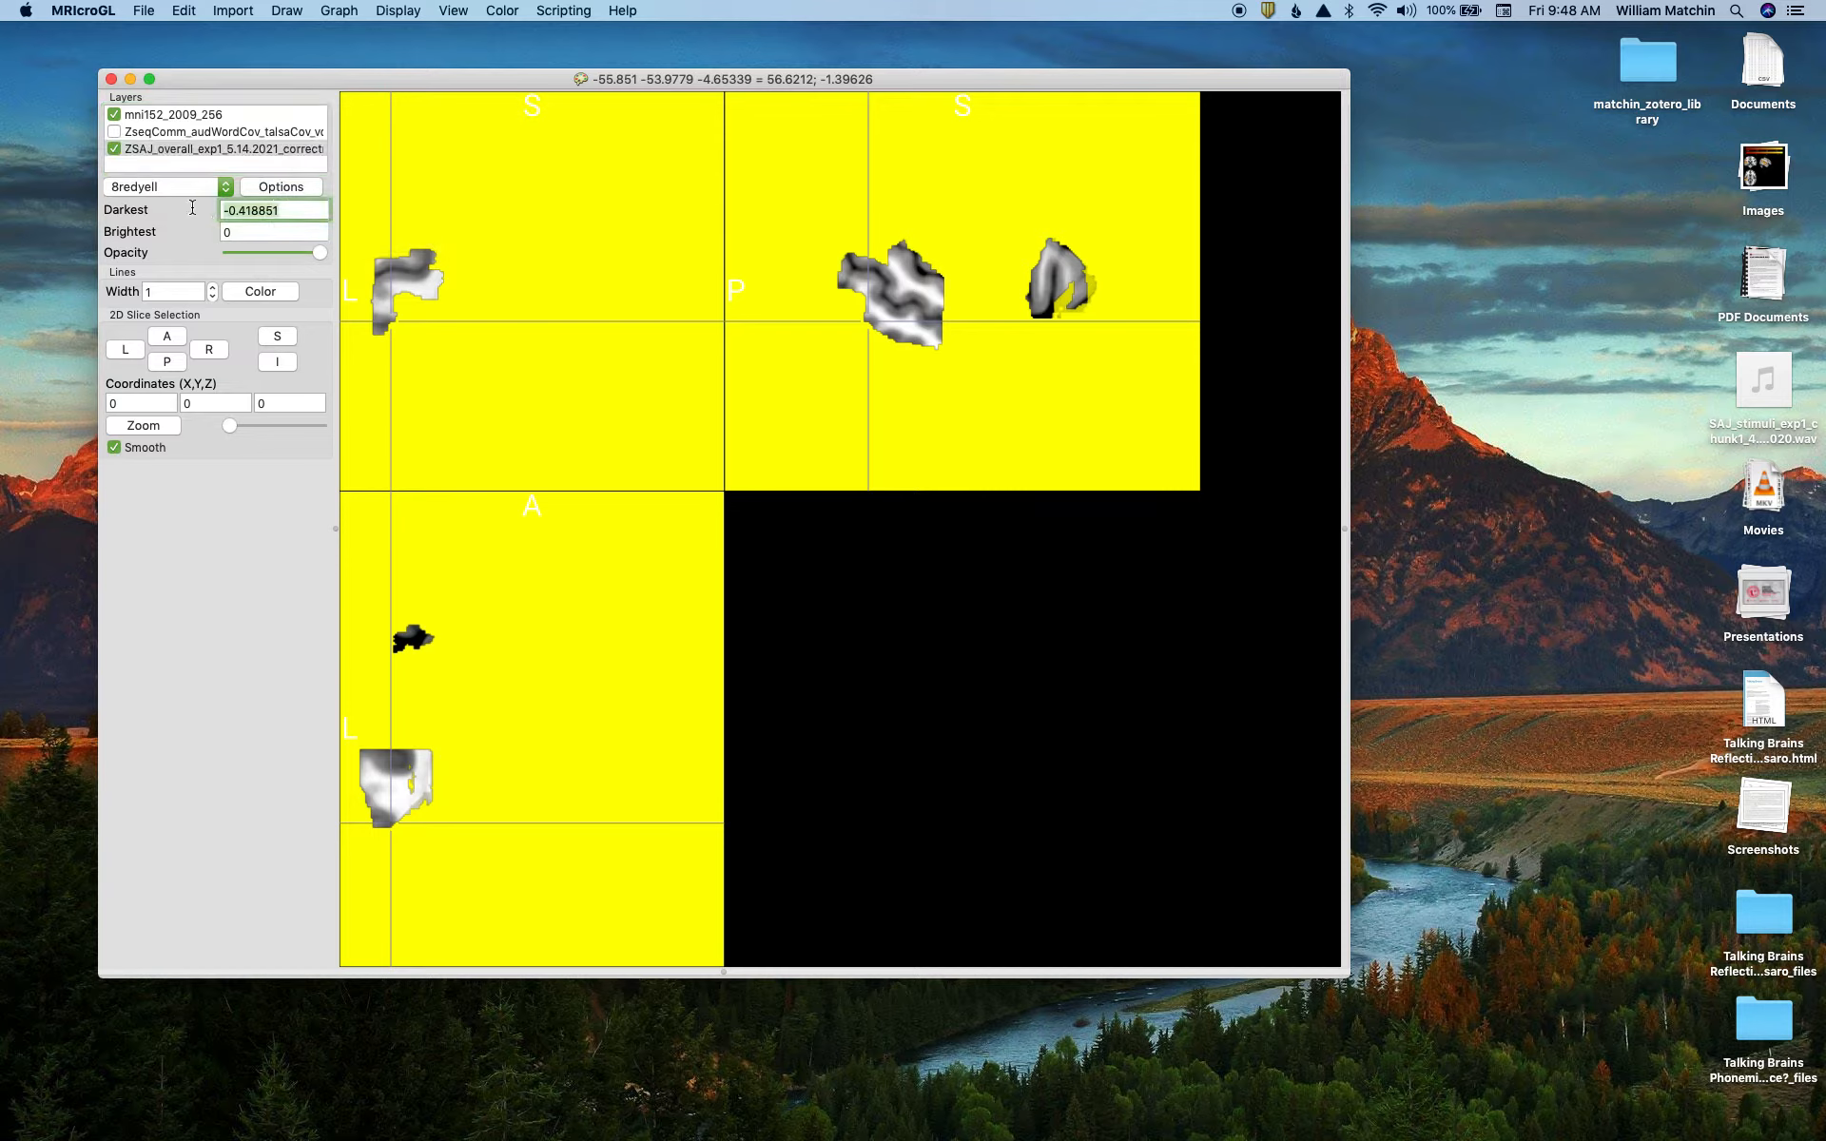
Set both the darkest and brightest thresholds of the ZSAJ_overall_exp1 overlay to -1.645
text(-1.645)
key(Tab)
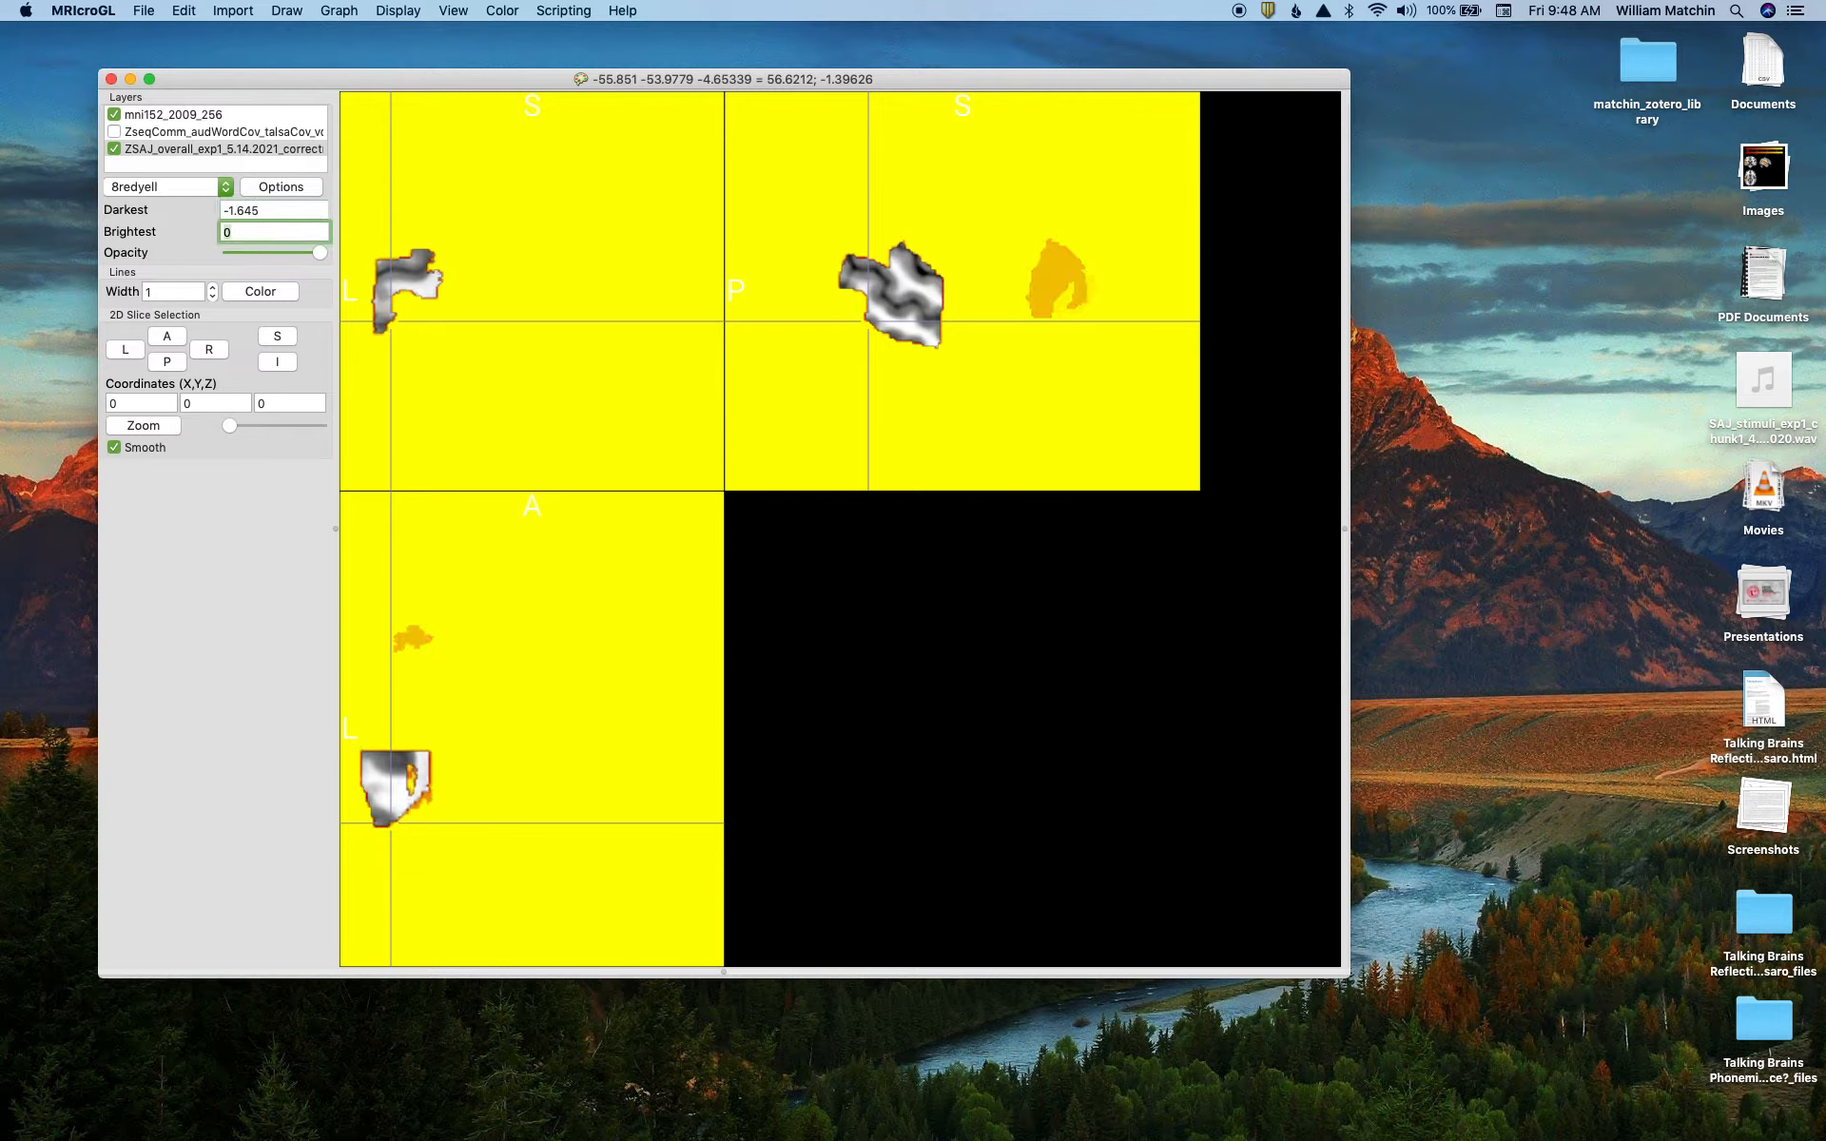
text(-1.645)
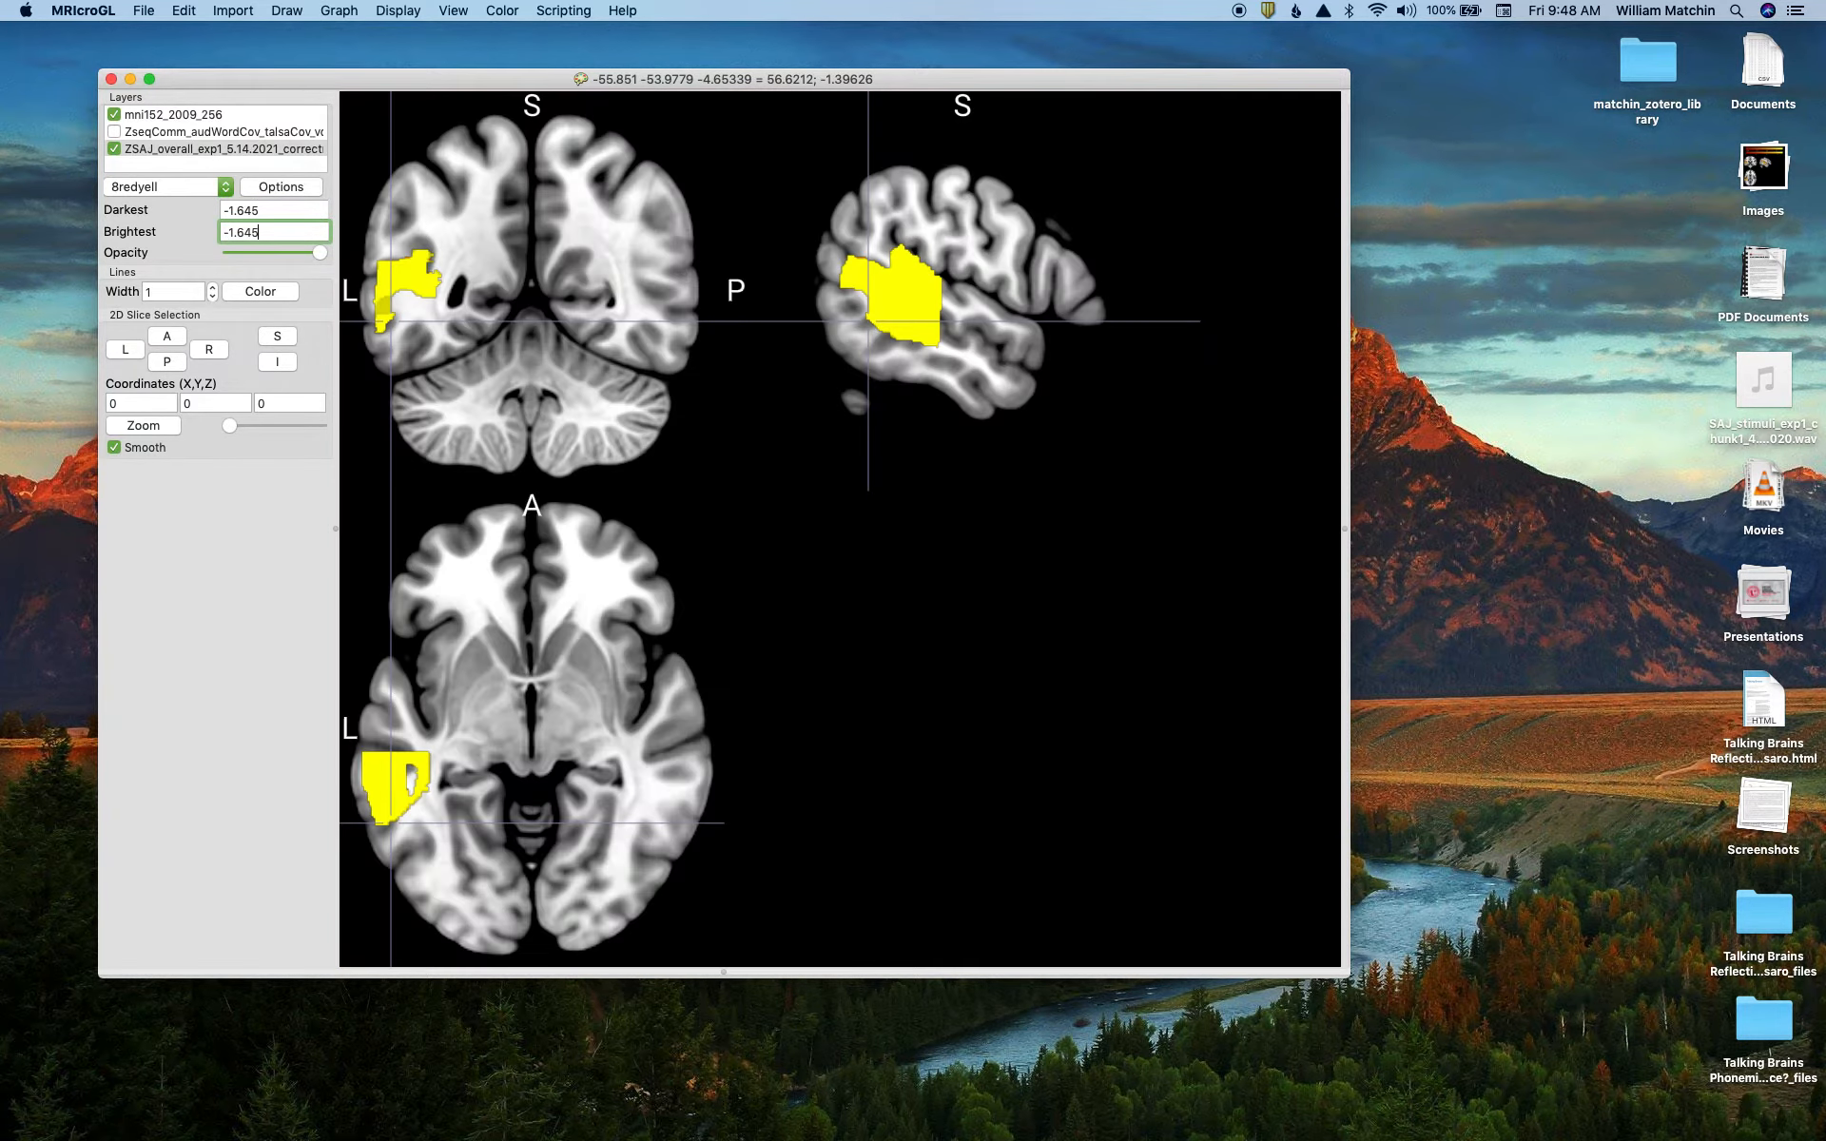
key(Return)
Probe voxel values at several points within the left temporal cluster on the coronal and sagittal slices
mouse_move(401, 276)
mouse_down()
mouse_move(380, 281)
mouse_move(412, 284)
mouse_up()
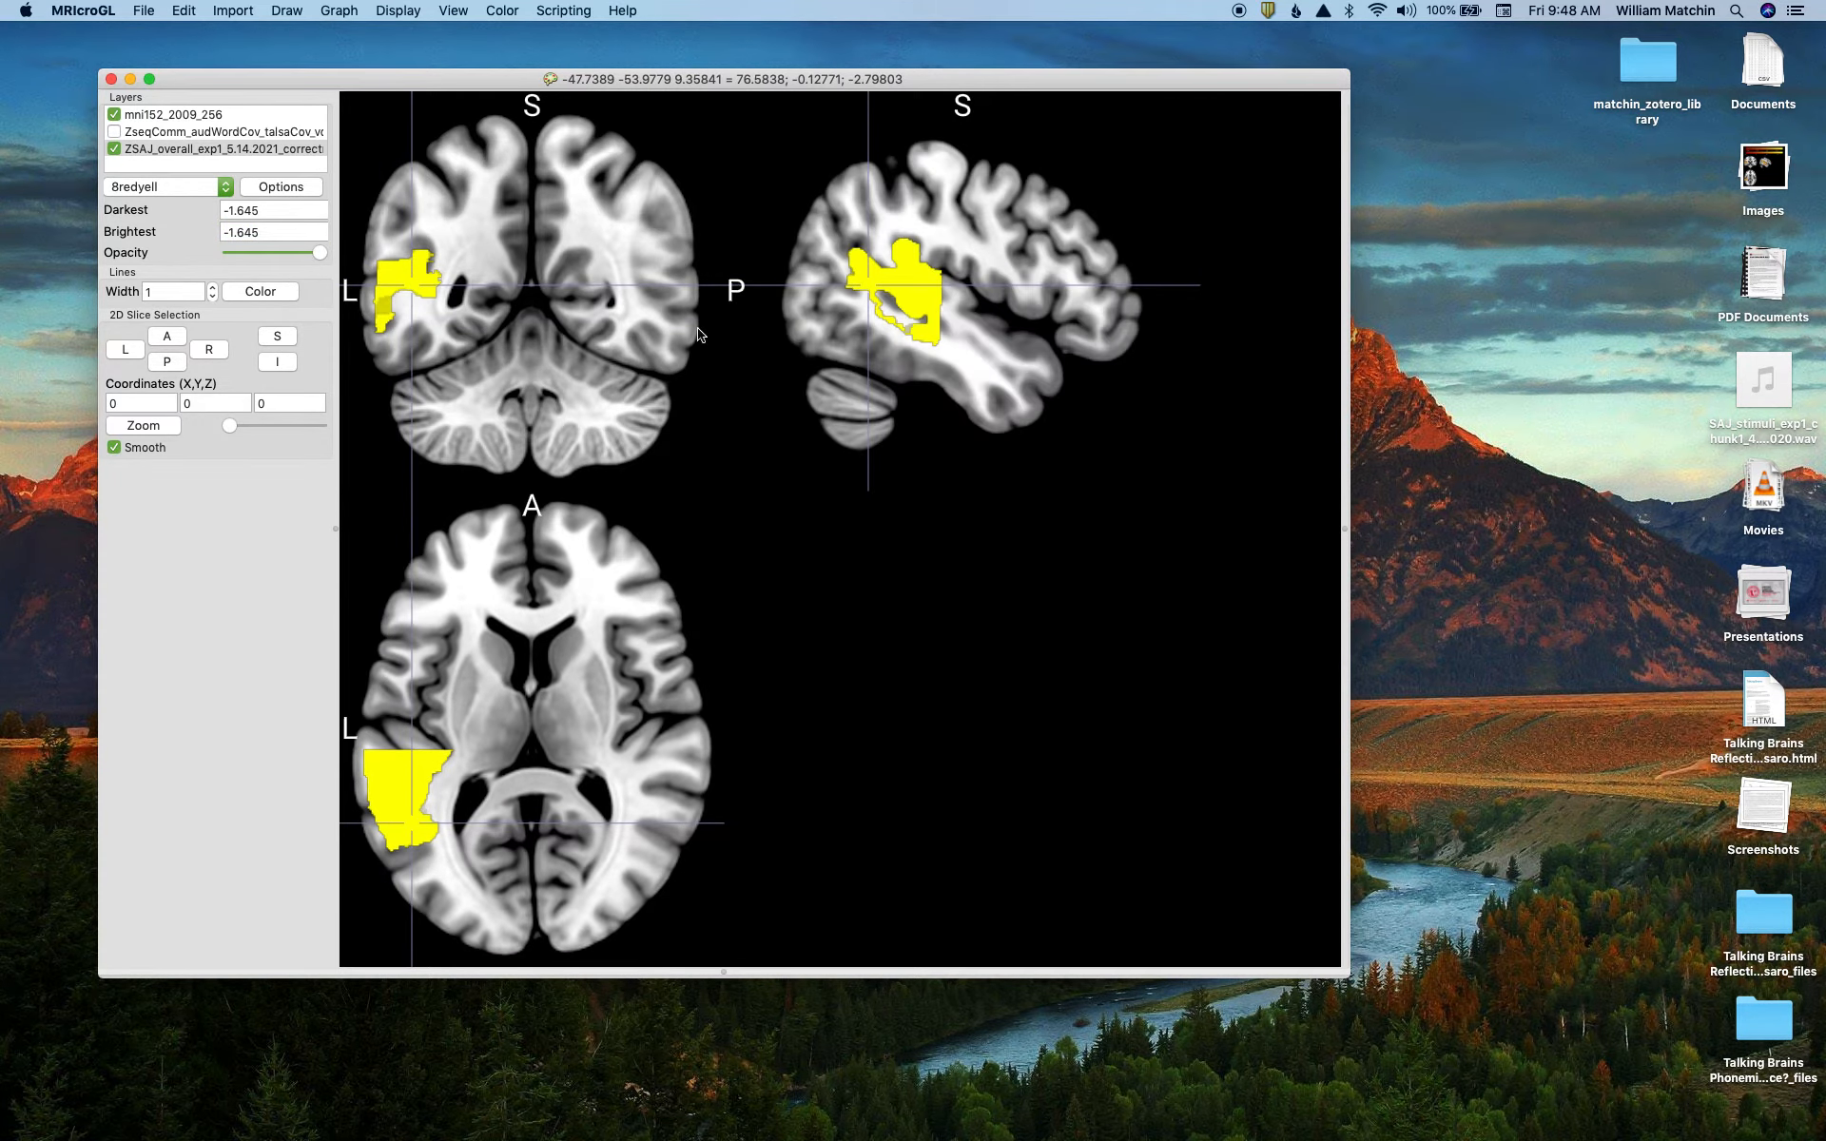
drag(903, 289, 889, 292)
drag(413, 293, 389, 291)
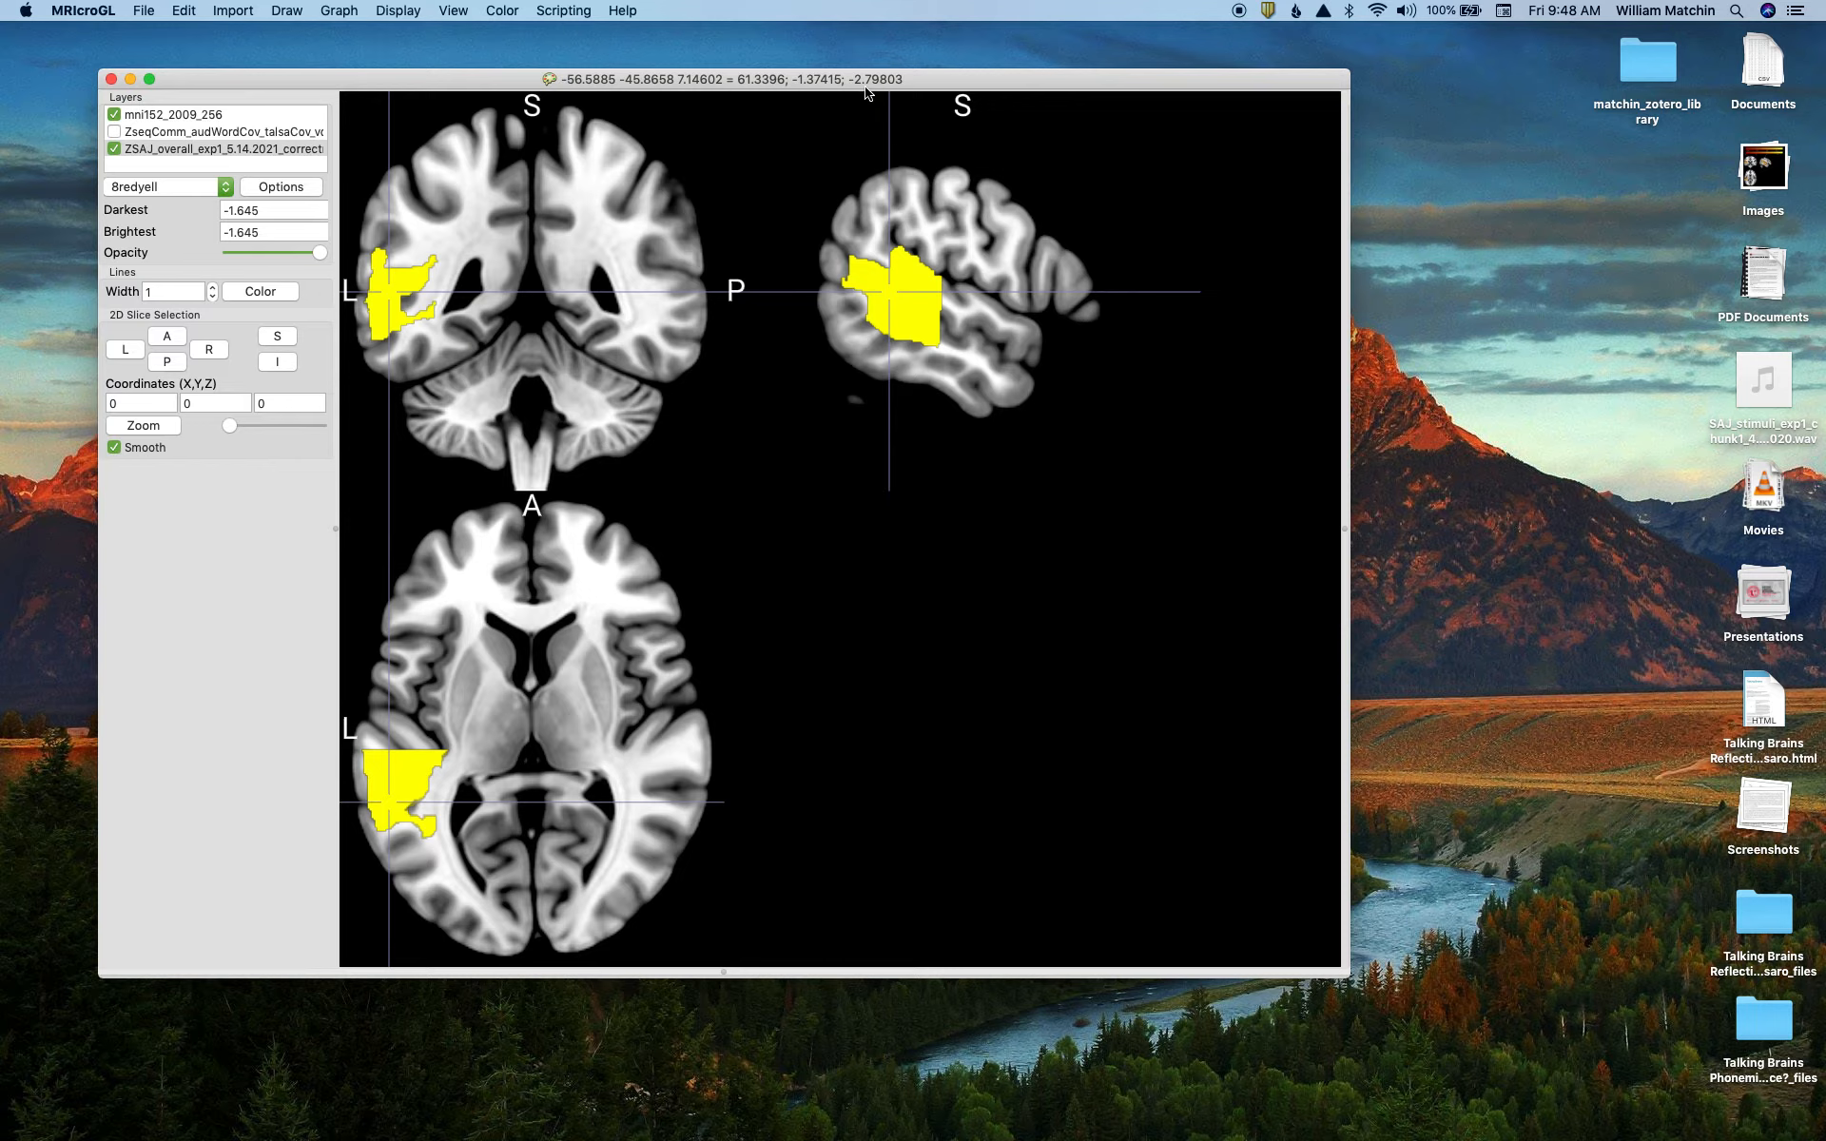
drag(910, 292, 901, 298)
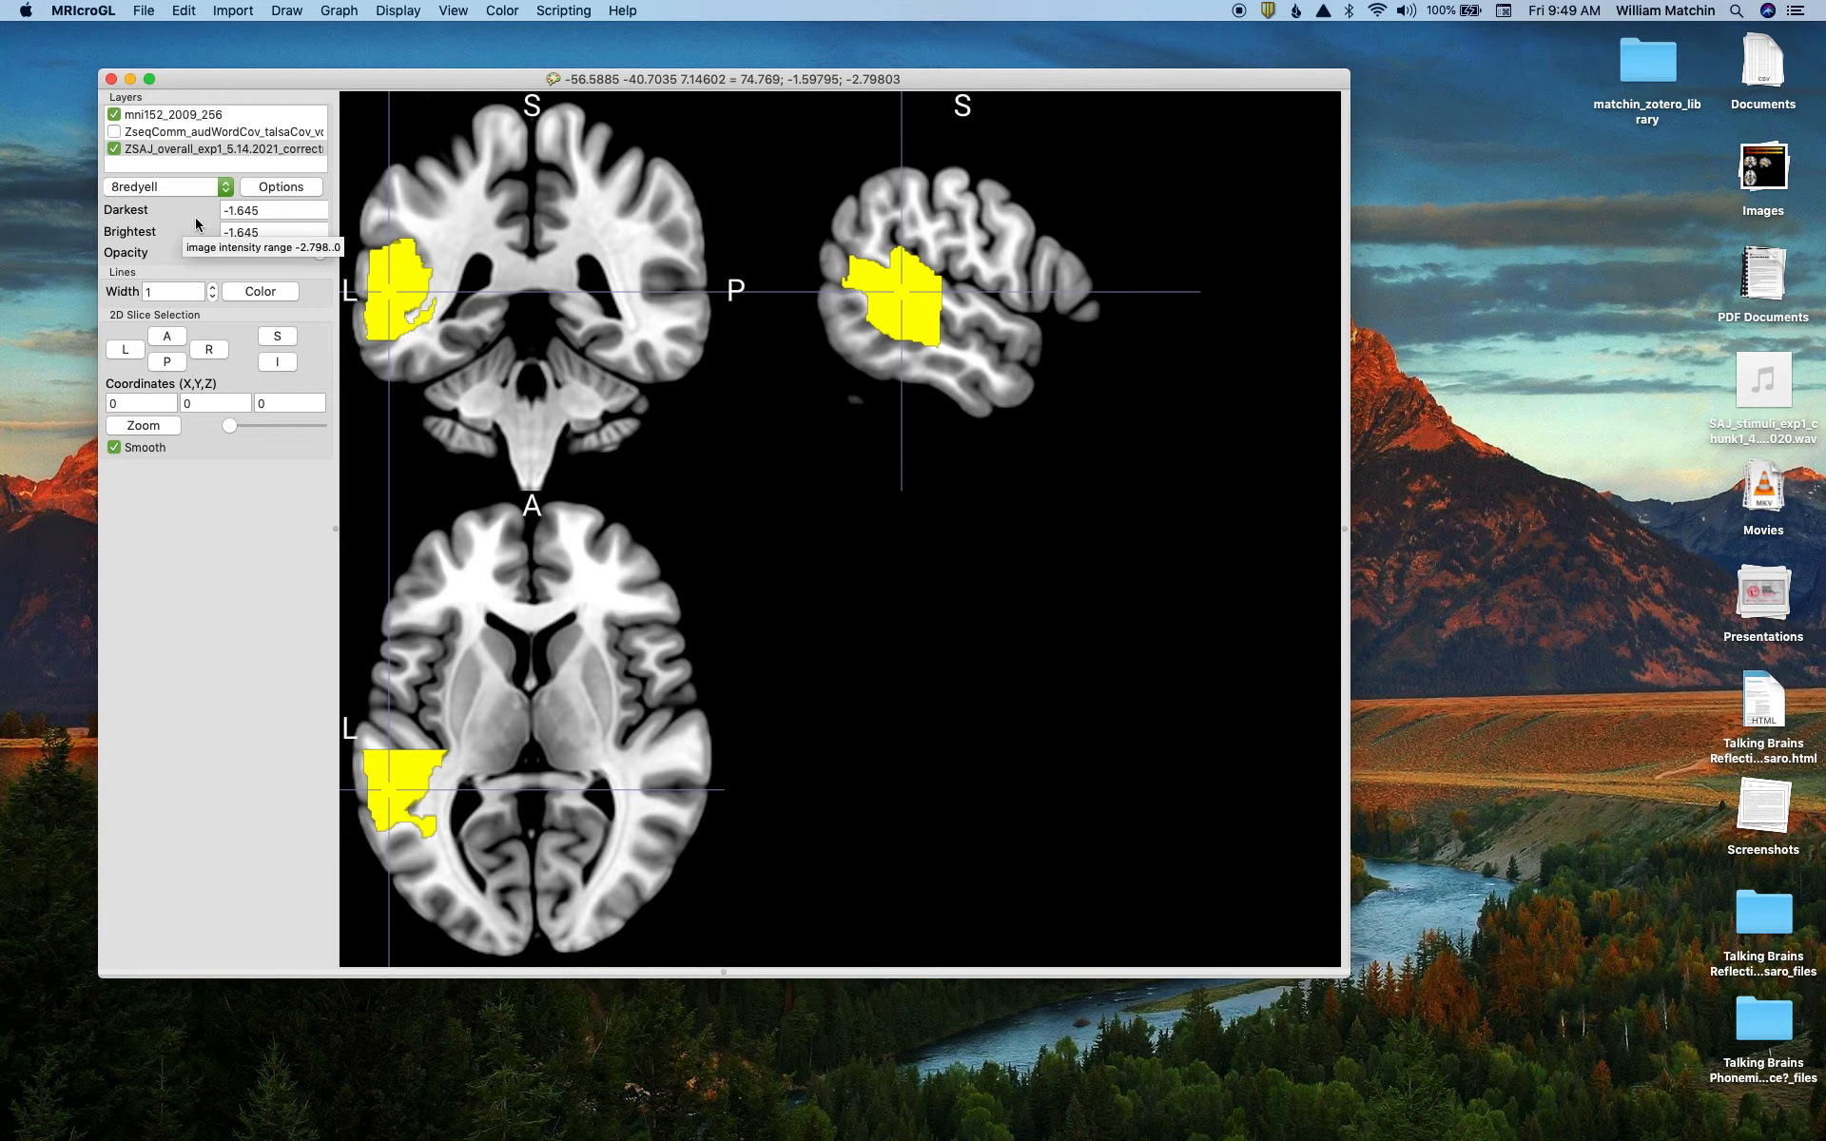
Try hiding voxels with zero intensity on the ZSAJ_overall_exp1 overlay, then turn the option back off
click(280, 187)
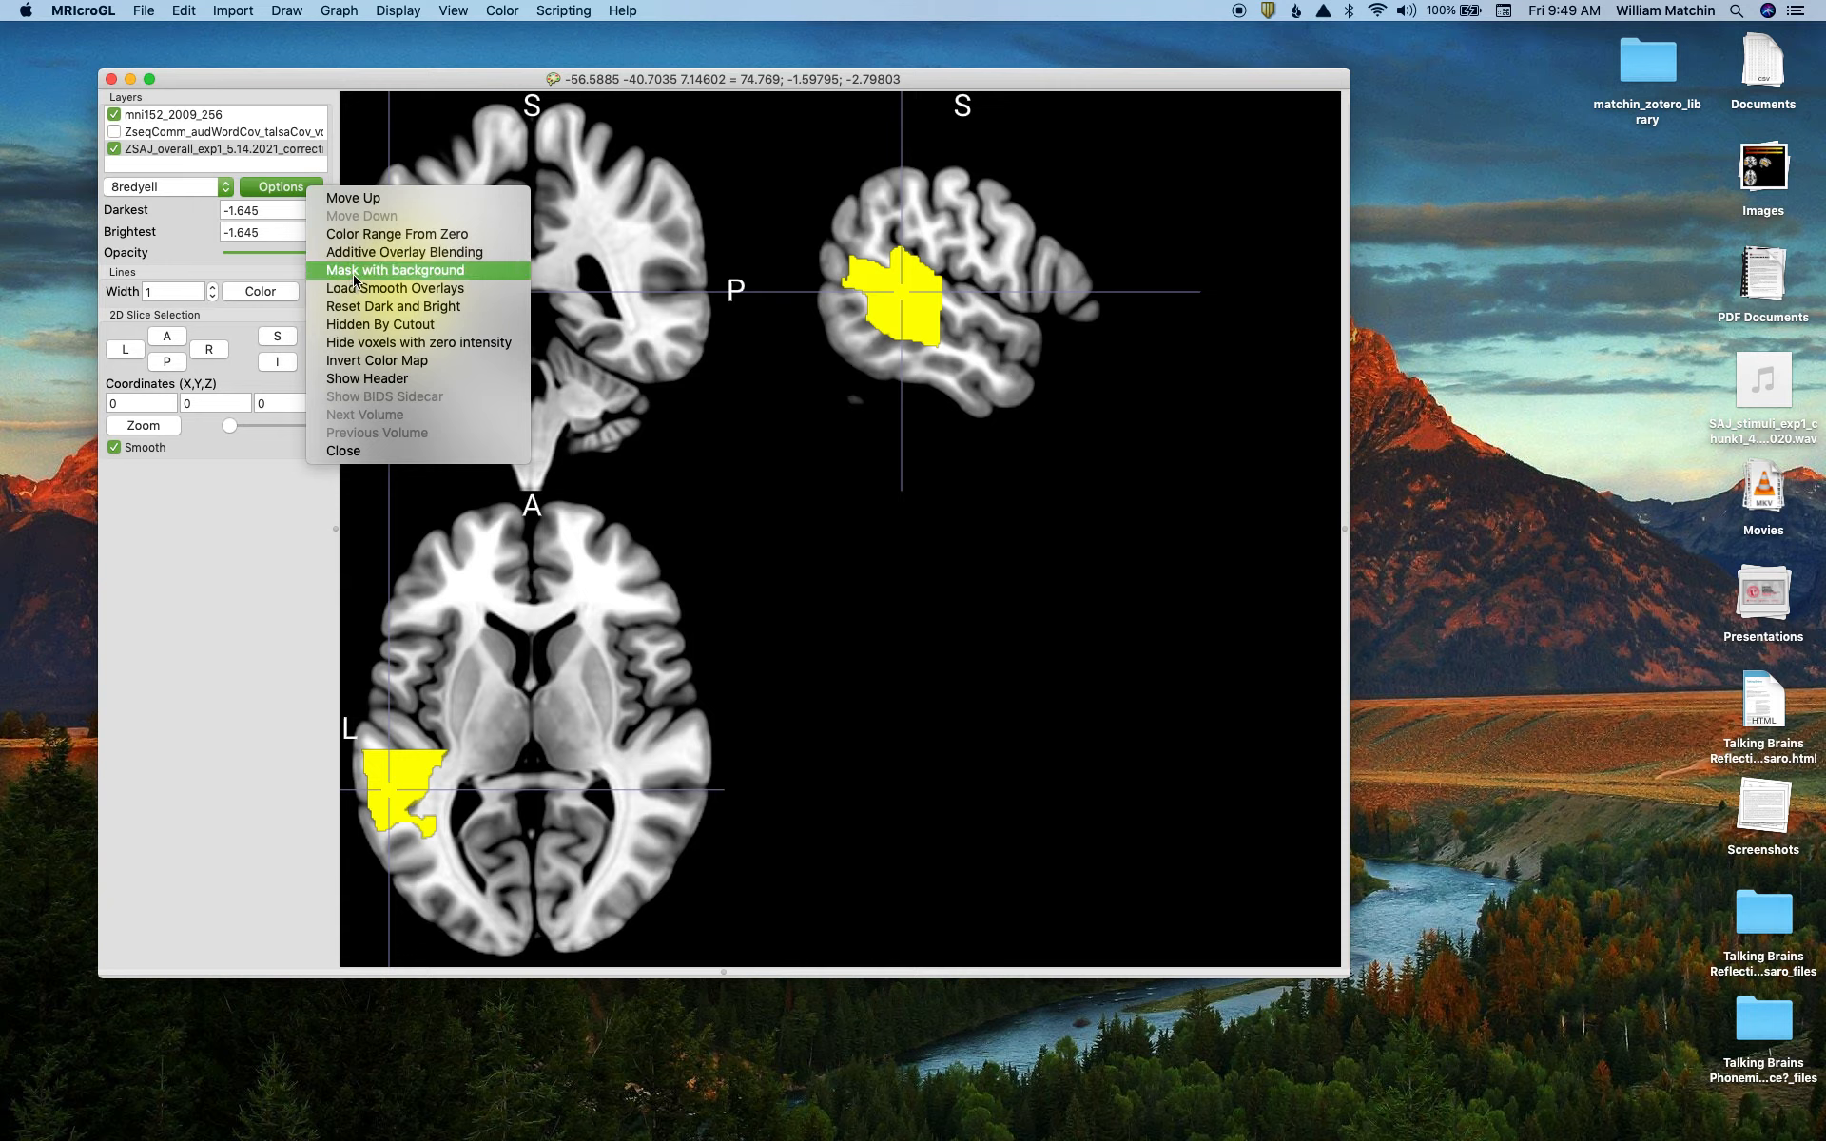
click(382, 342)
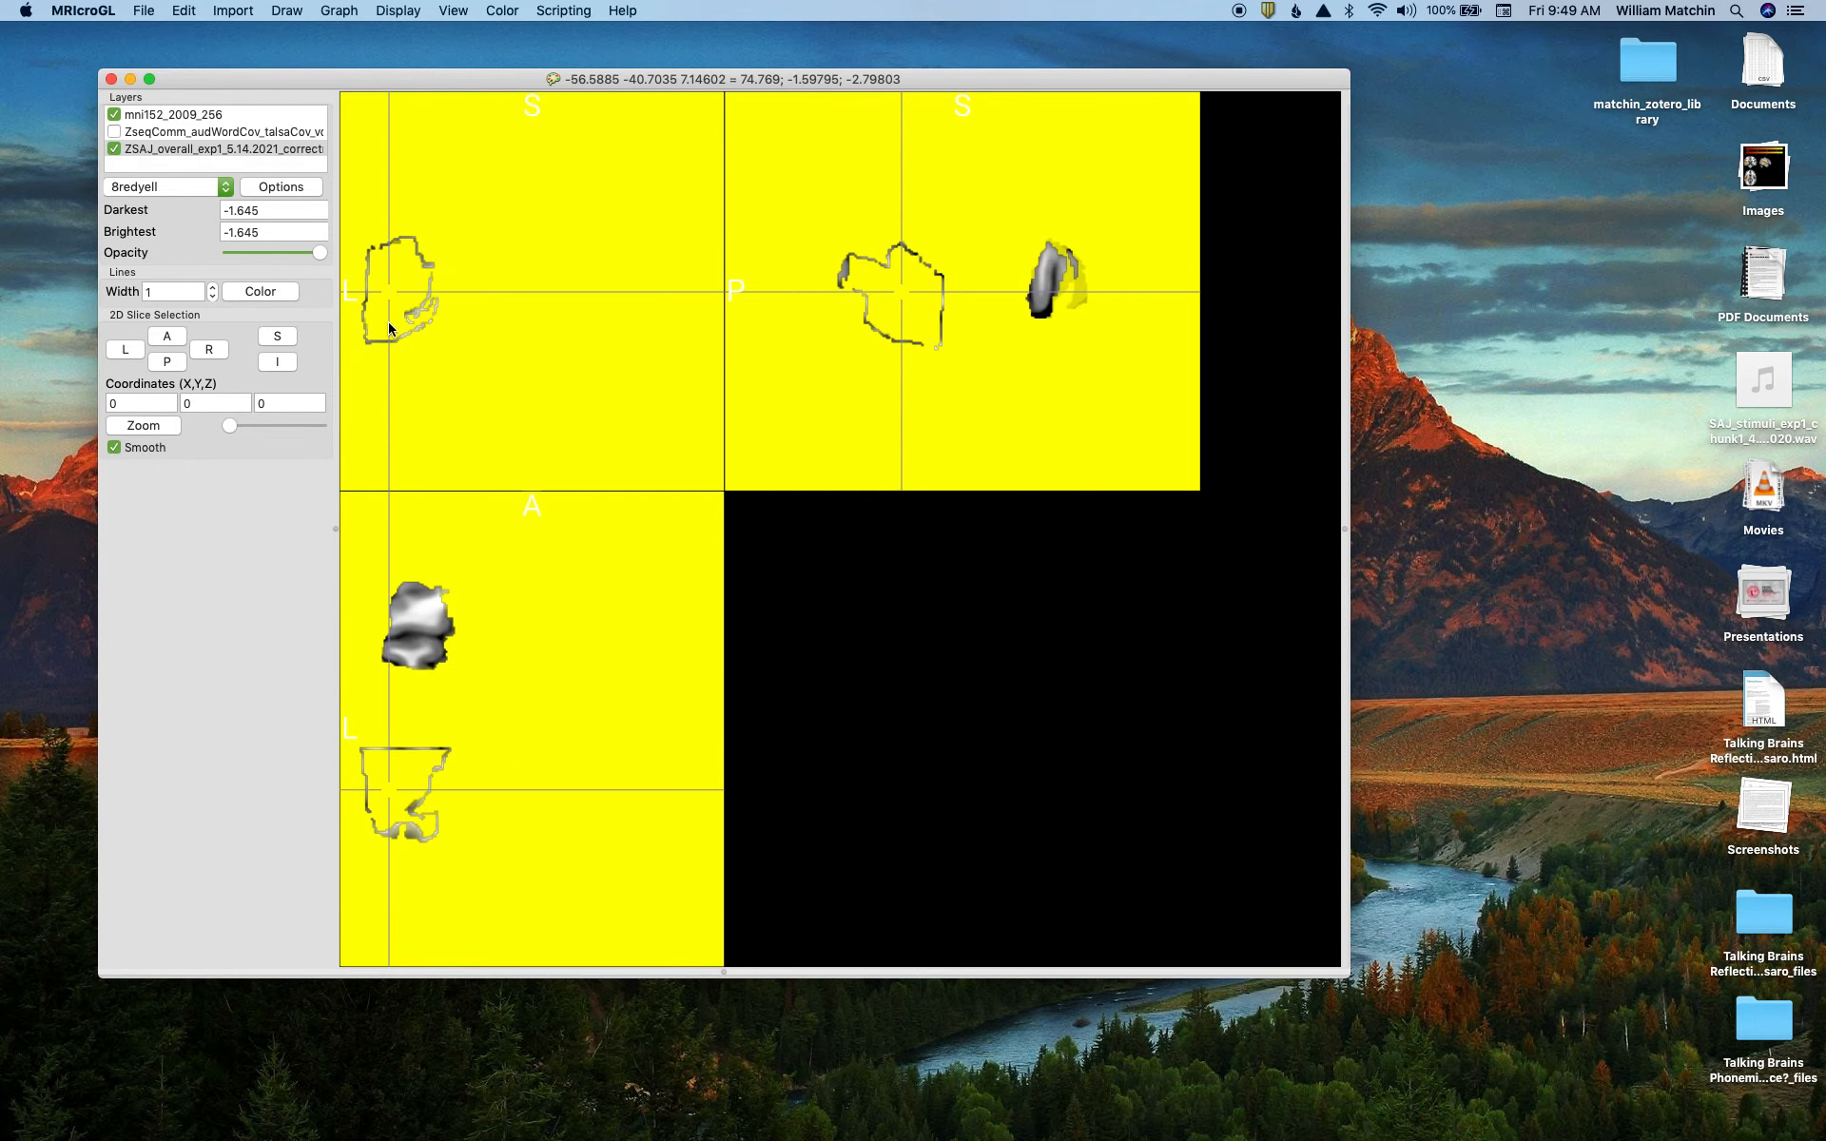
click(213, 149)
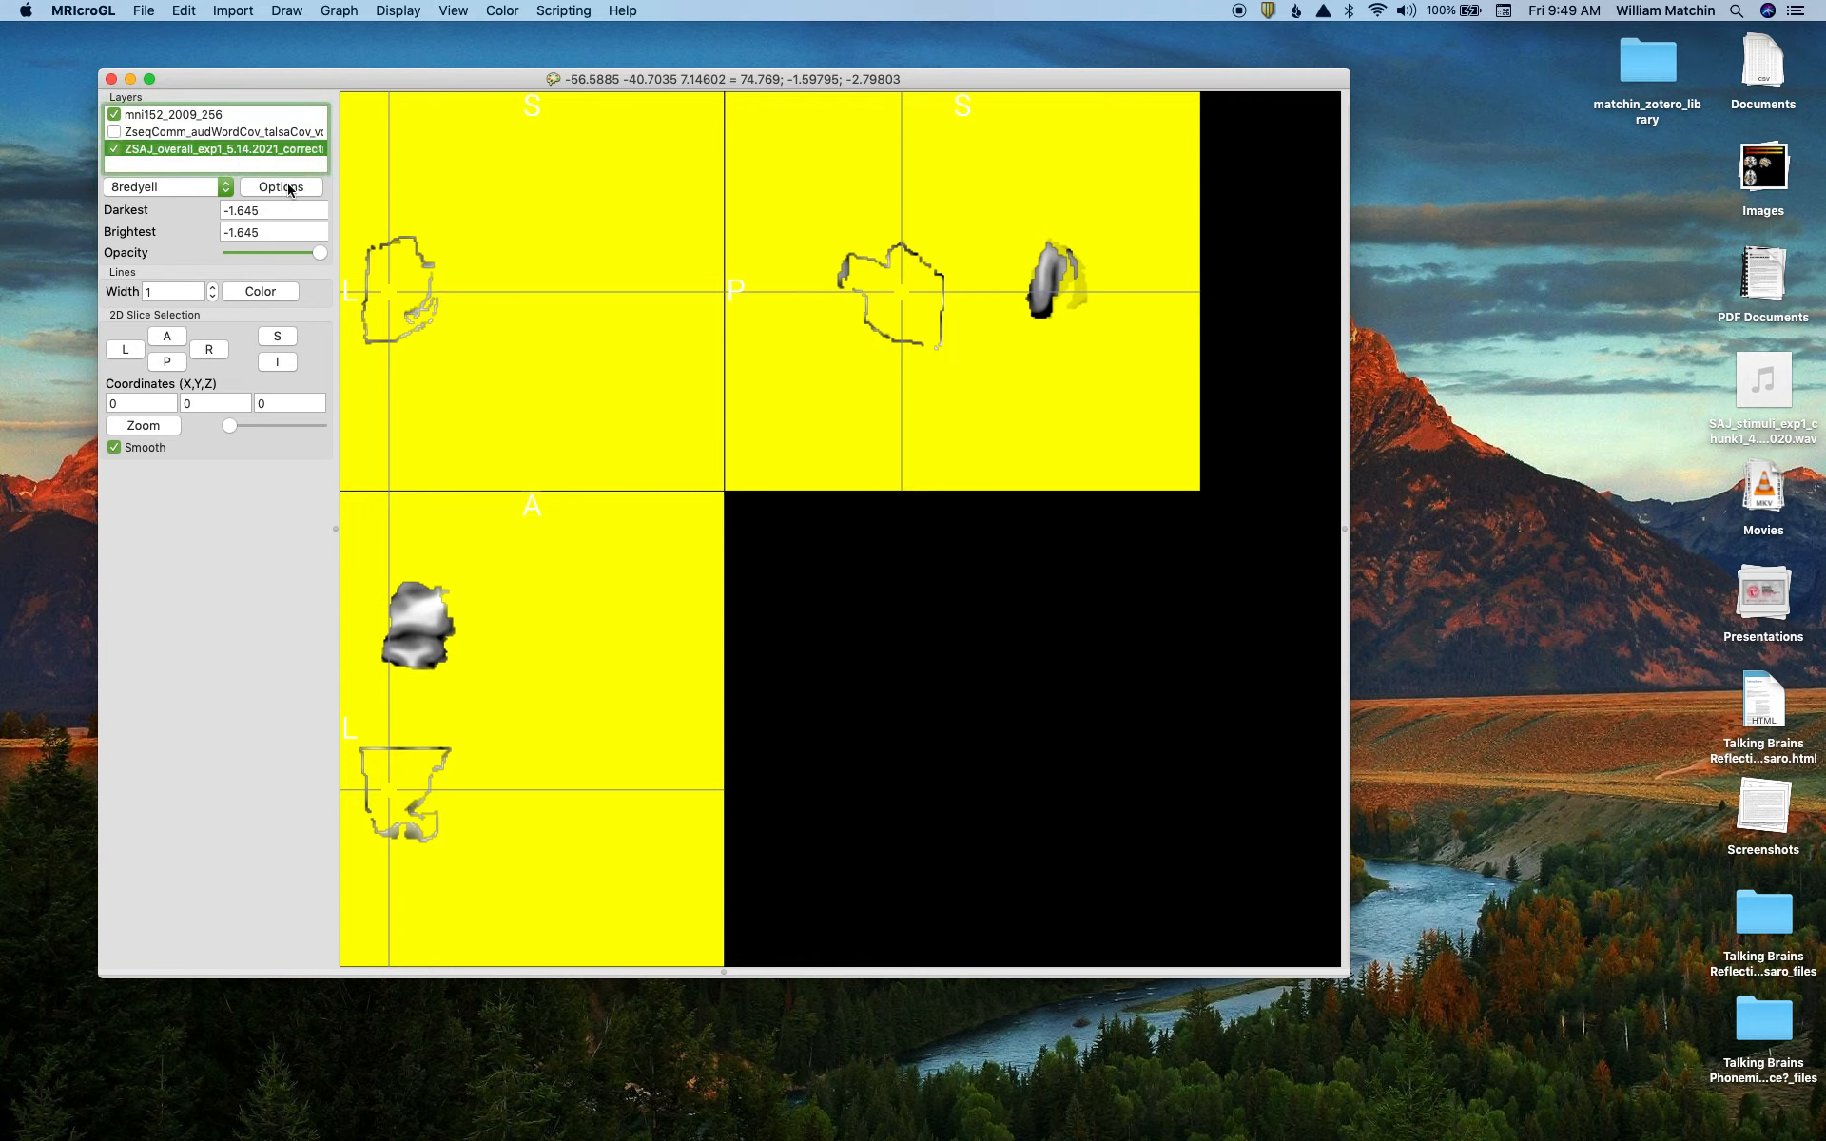
click(285, 186)
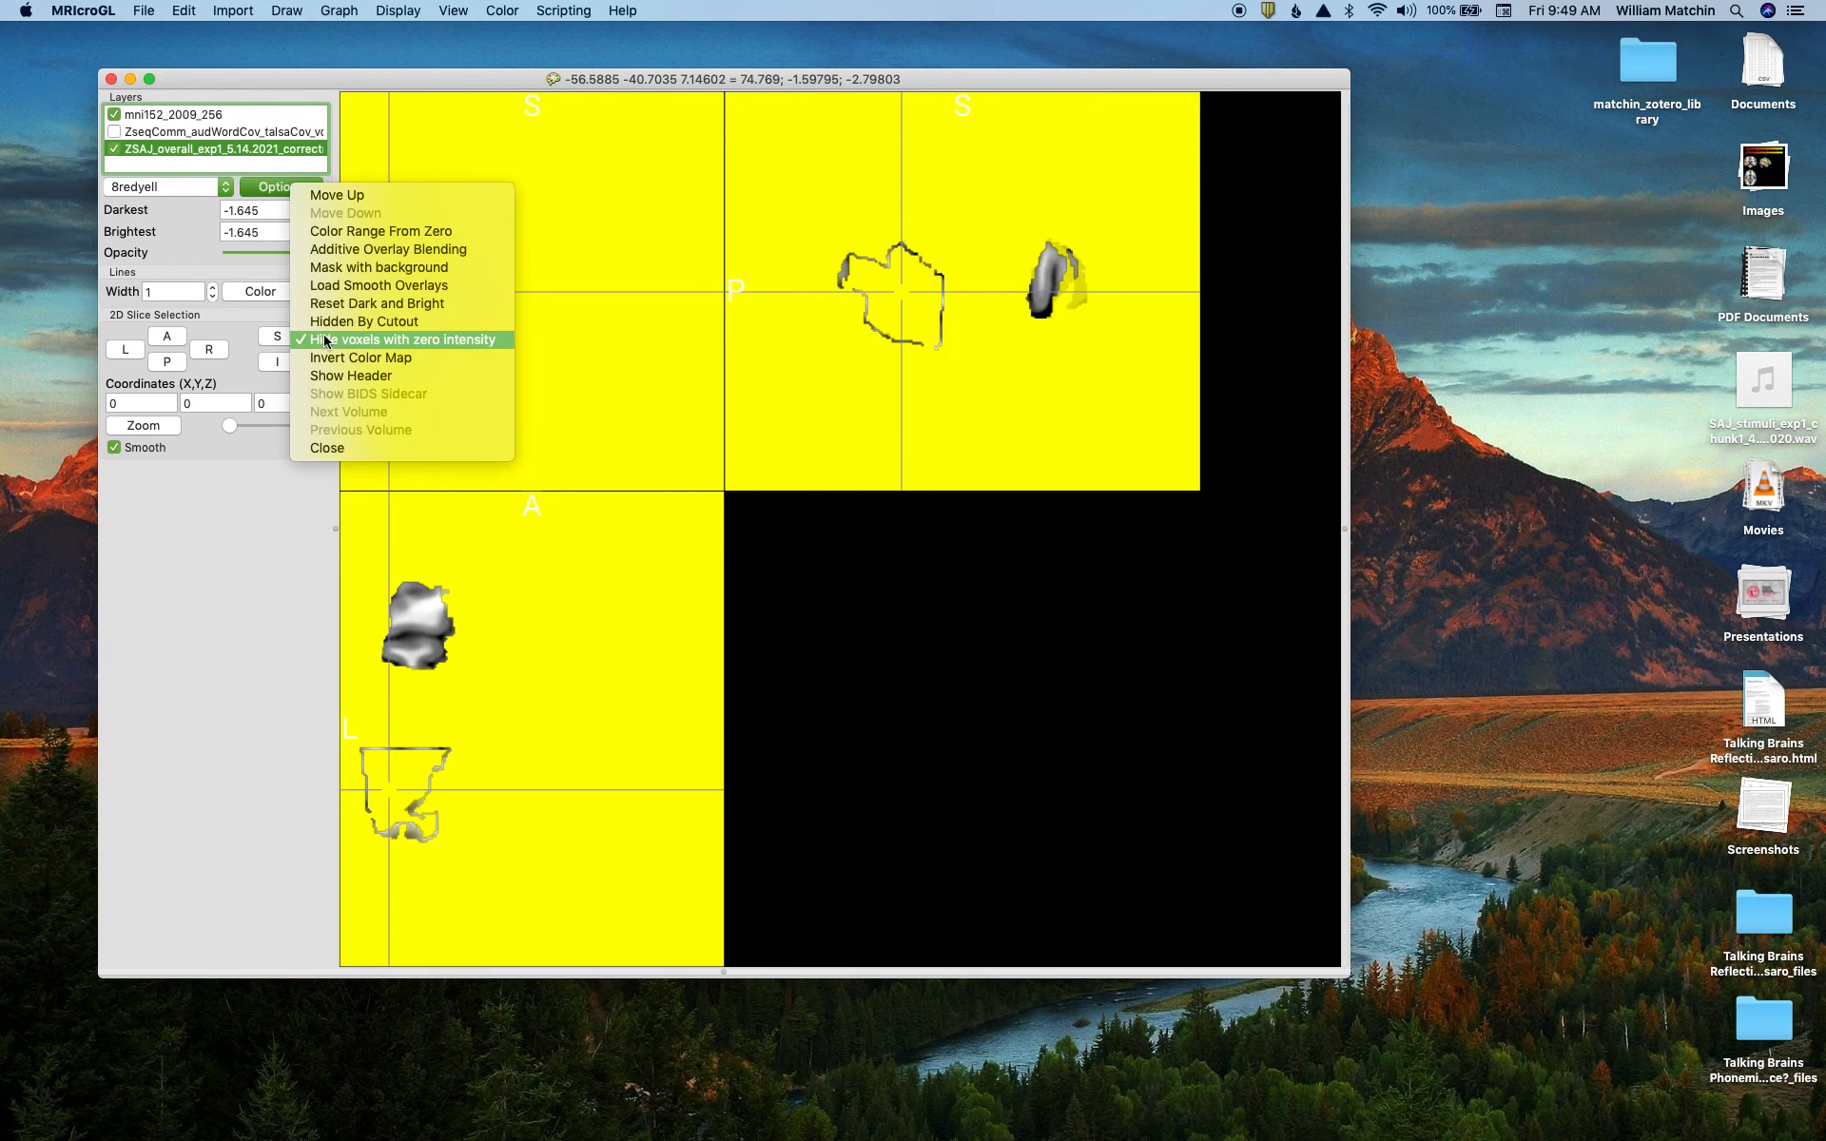
click(326, 340)
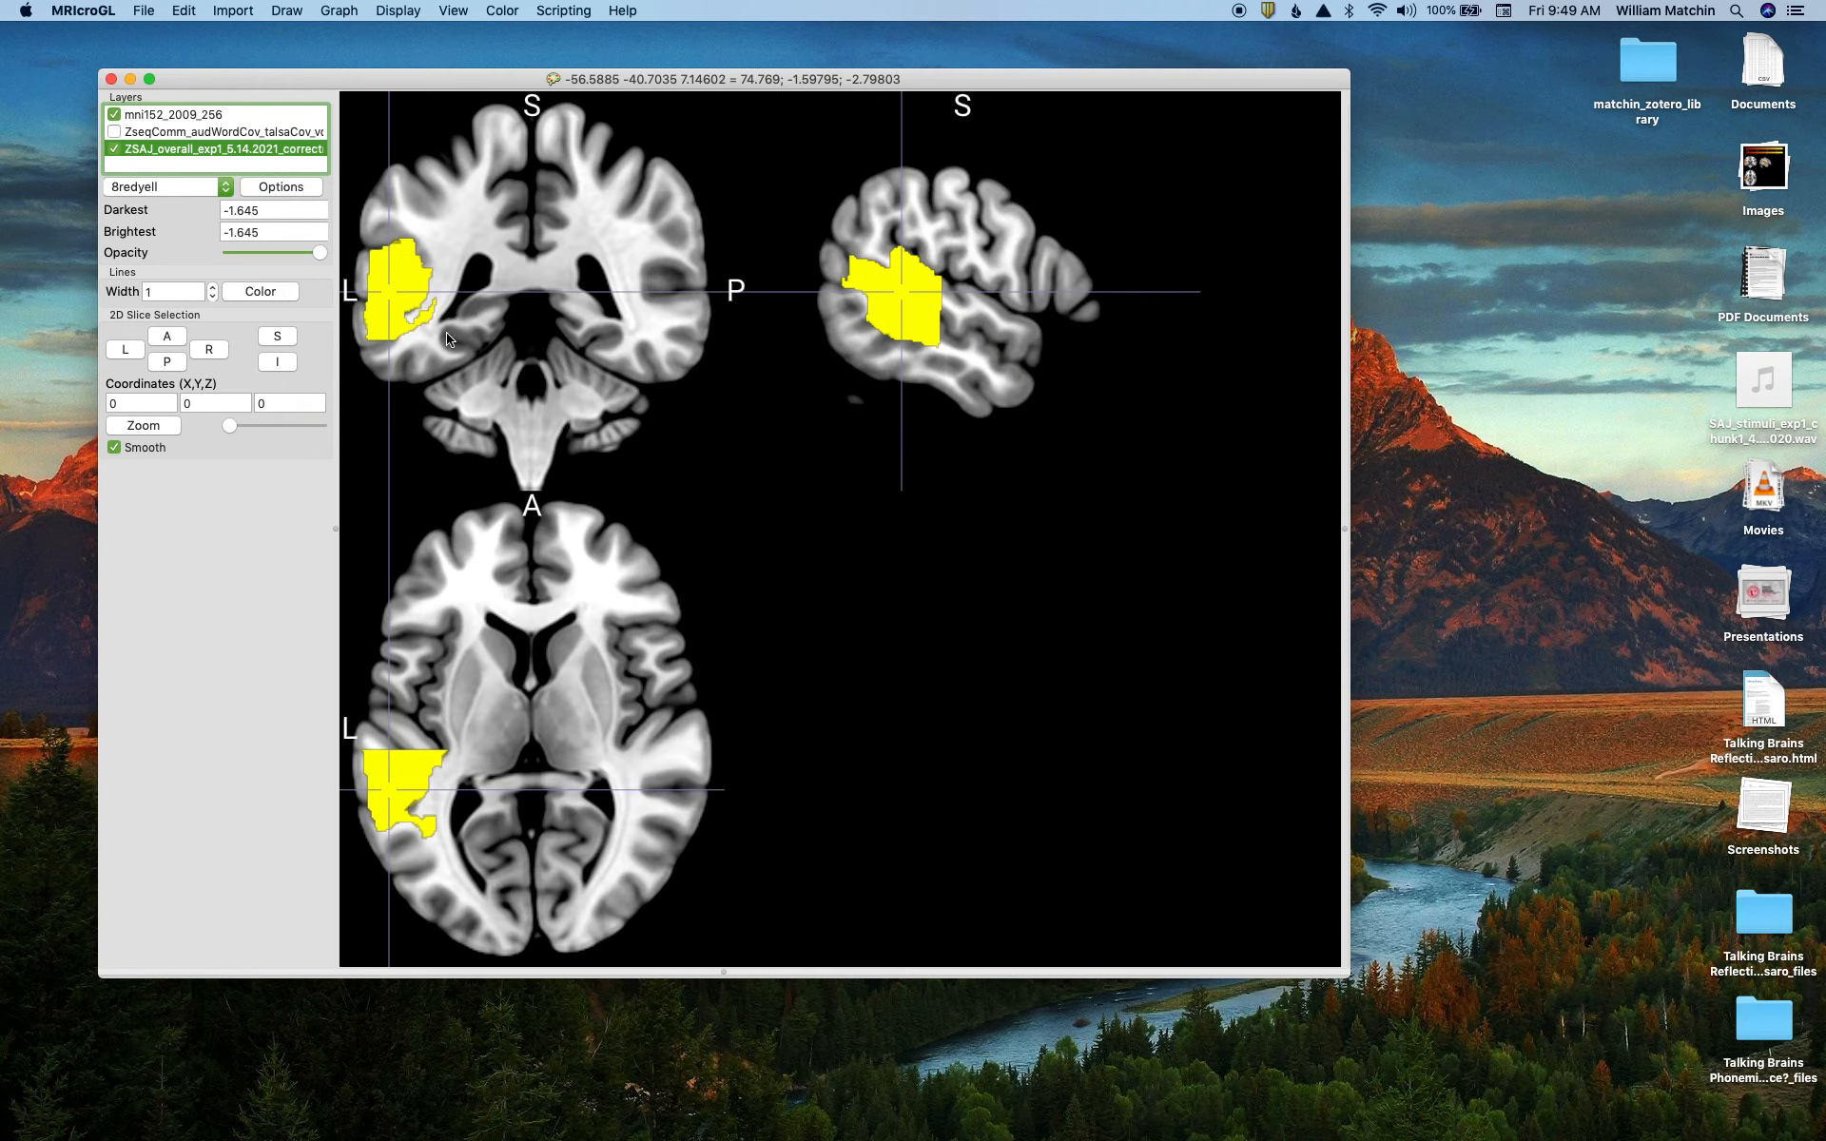
Toggle Additive Overlay Blending for the ZSAJ_overall_exp1 overlay
click(278, 188)
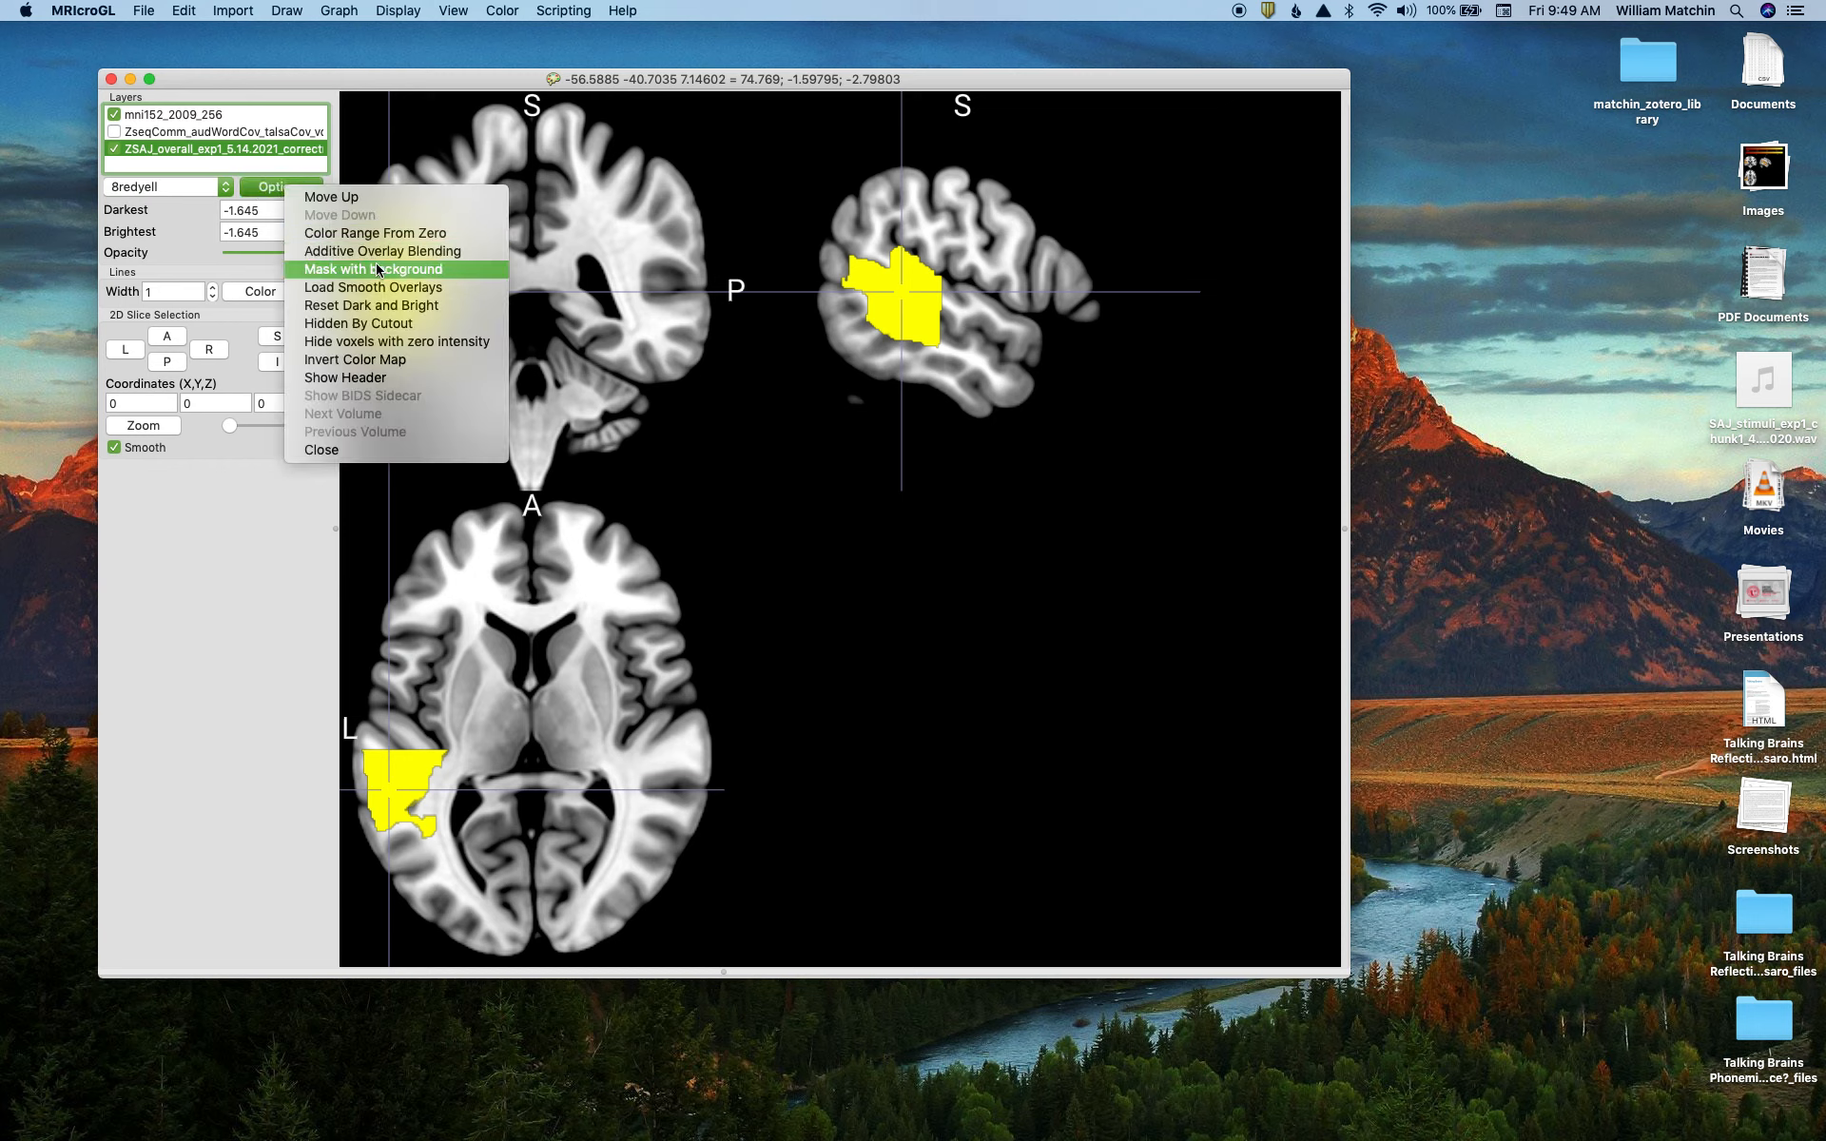
click(400, 250)
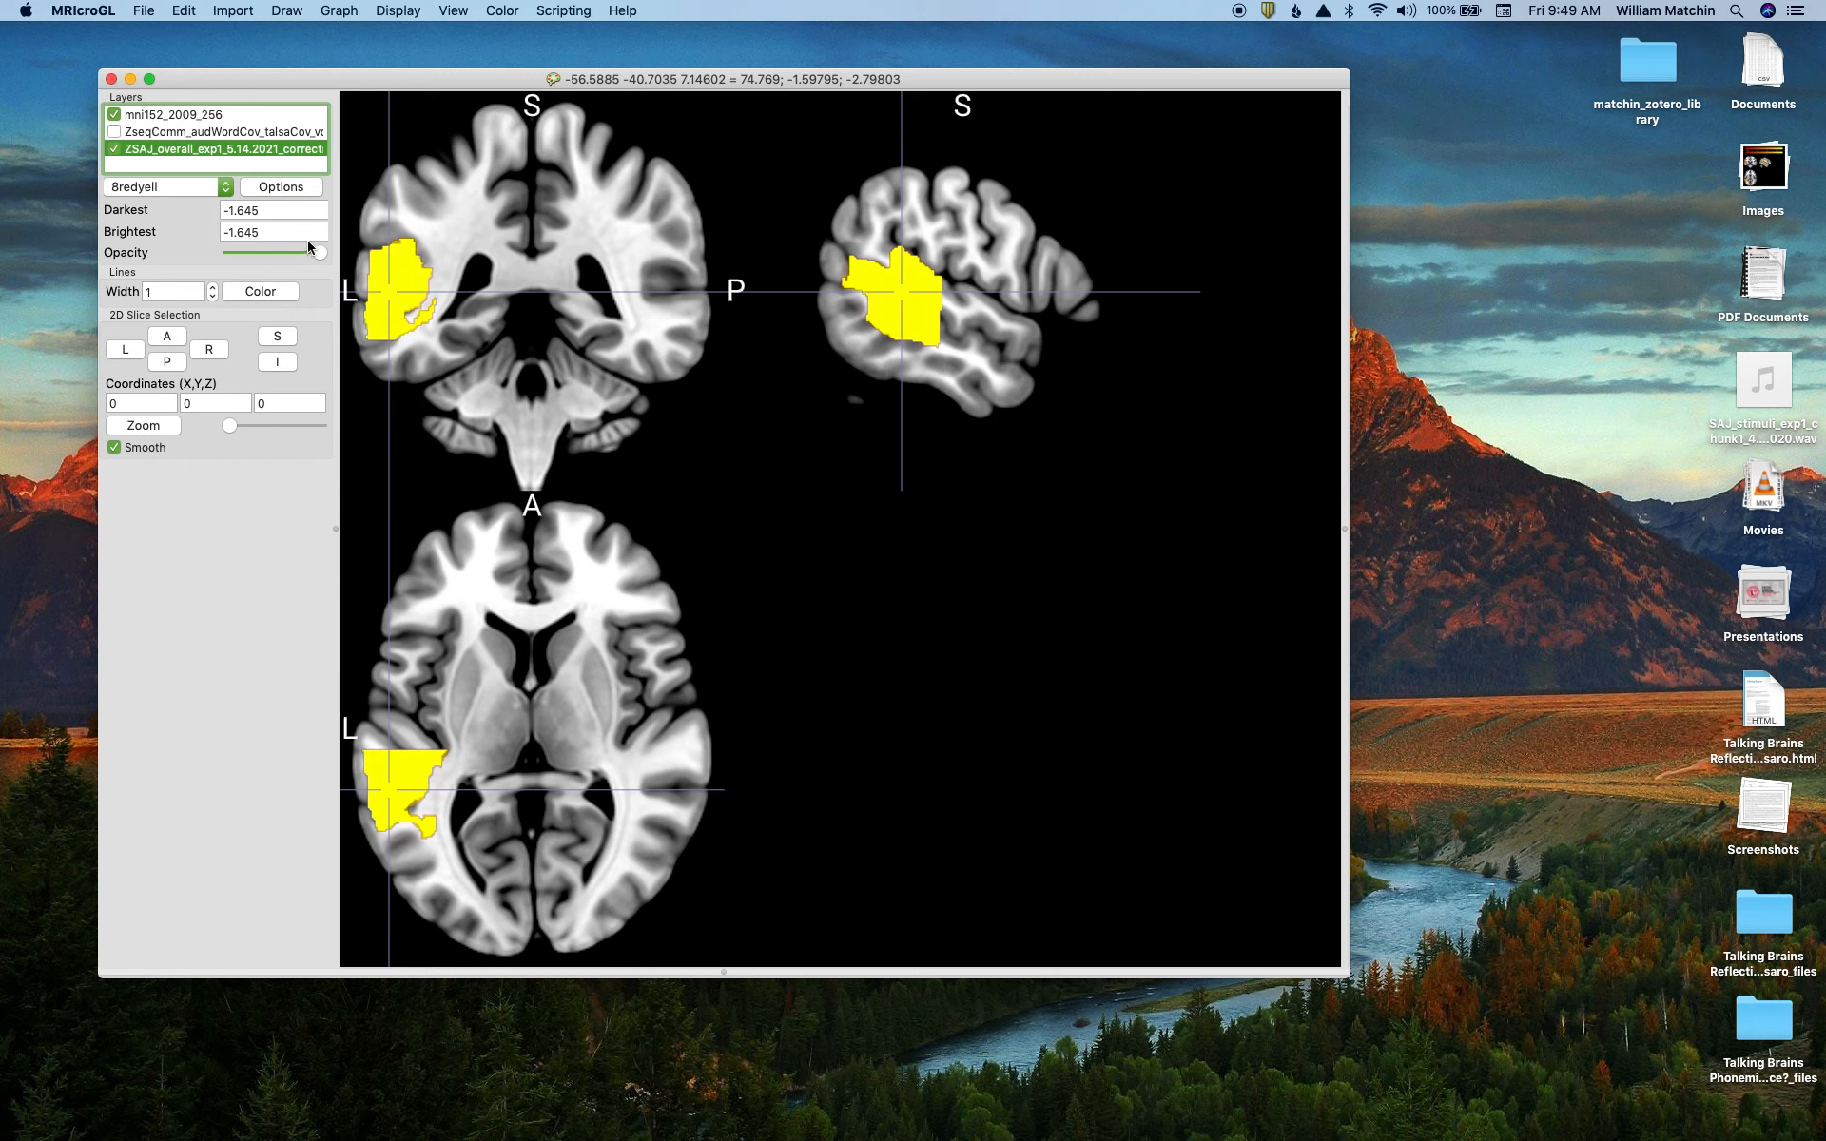